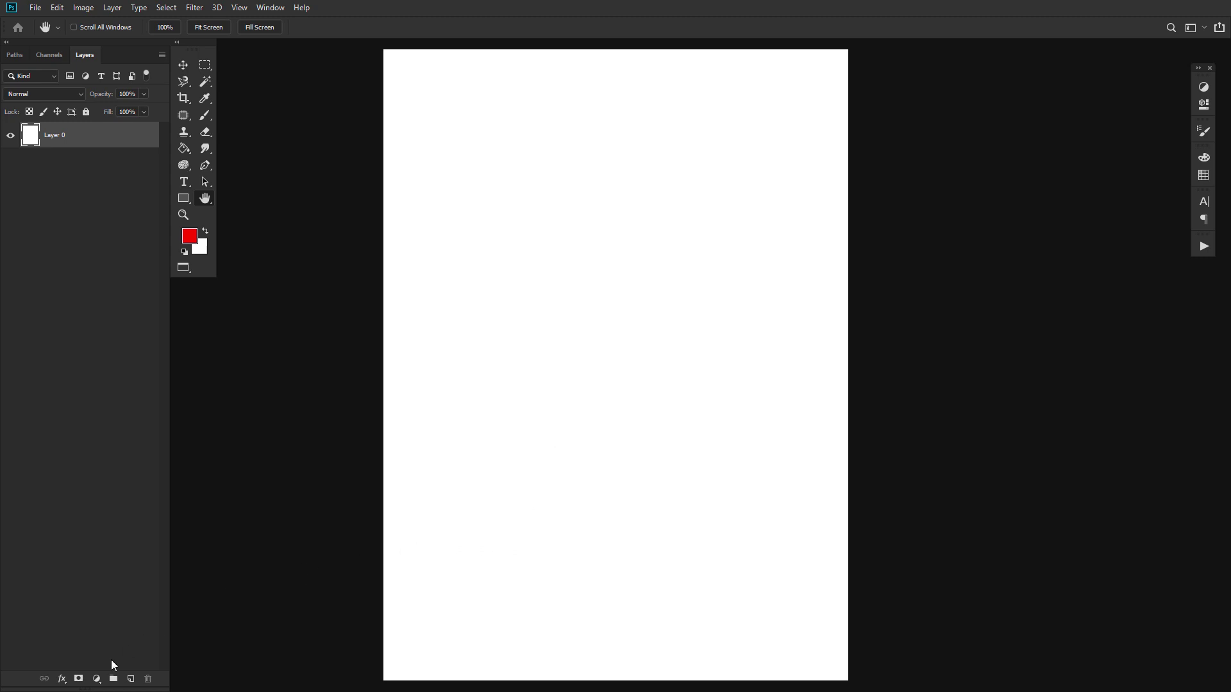
Add a #000000 Solid Color fill layer and paint a red glow along the bottom with a 2500 px brush
left_click(97, 680)
left_click(121, 454)
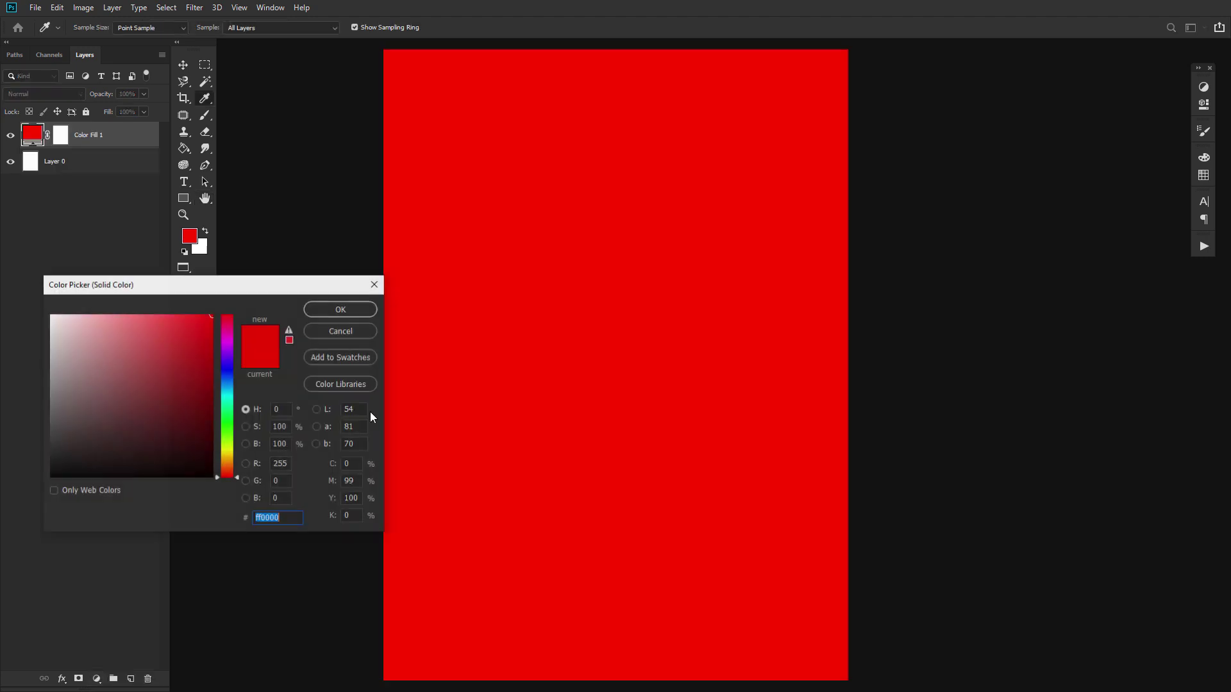
type("000000")
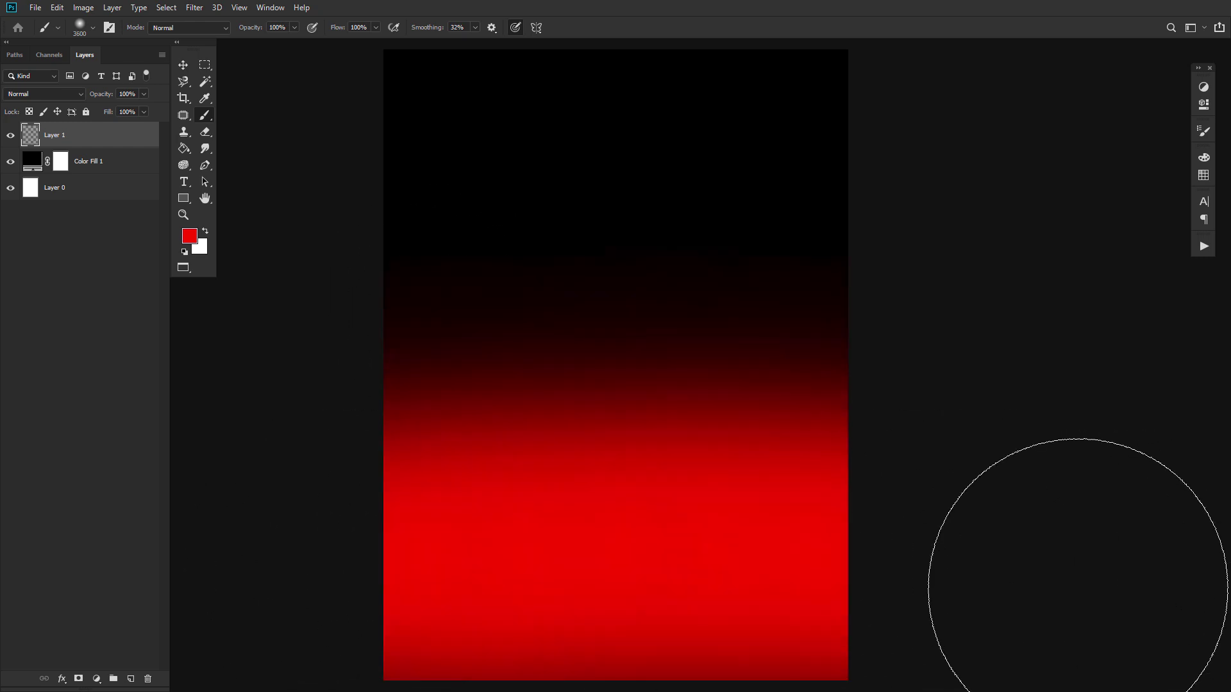
key("bracketleft")
key("bracketleft")
key("bracketleft")
key("bracketleft")
key("bracketleft")
key("bracketleft")
key("bracketleft")
key("bracketleft")
key("bracketleft")
key("bracketleft")
key("bracketleft")
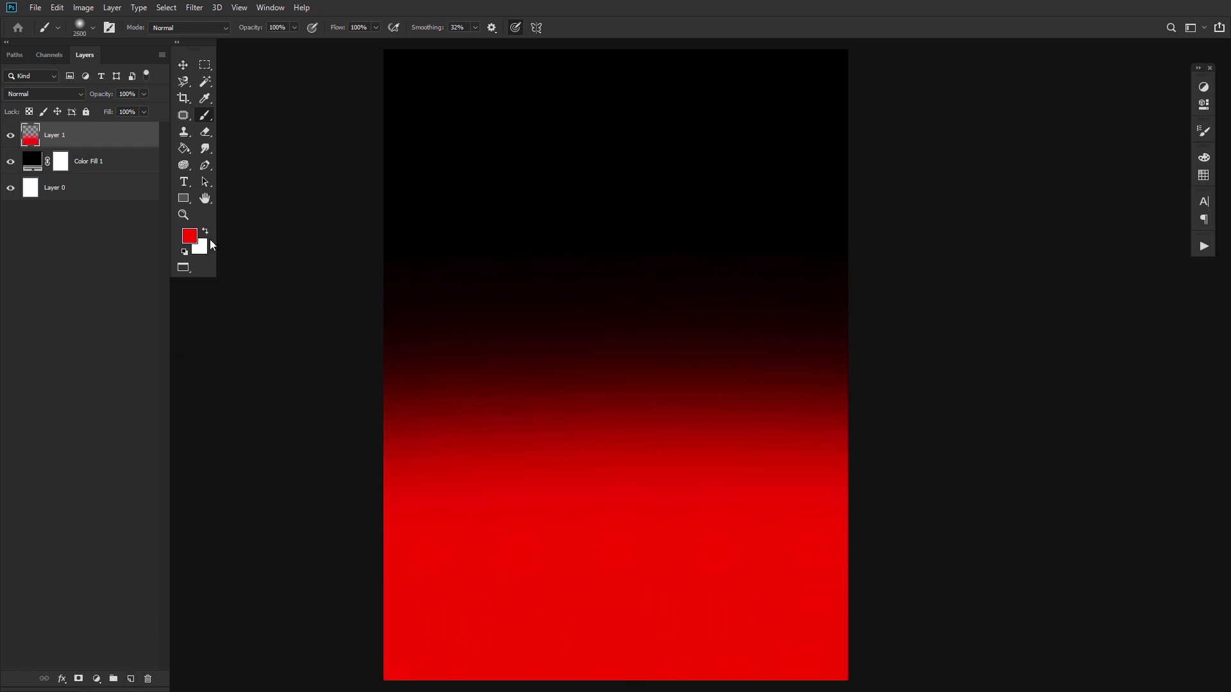
Draw a tall red rectangle (1885×6141 px) down the middle of the poster
left_click(184, 200)
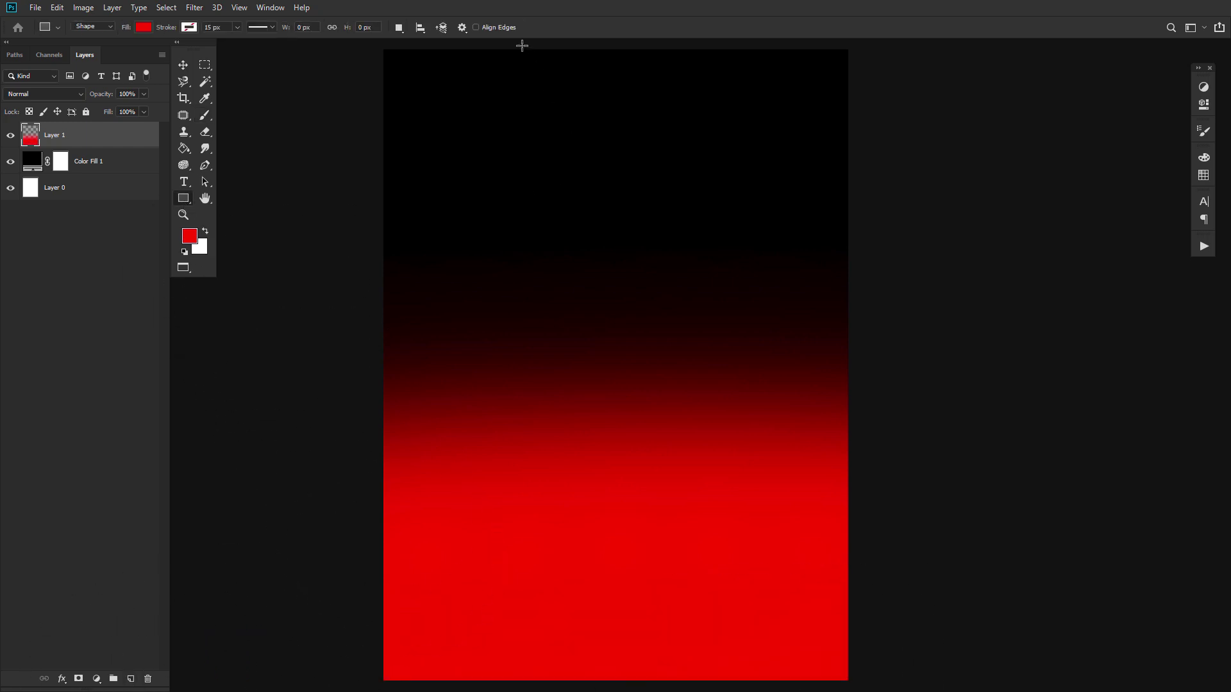
left_click_drag(521, 45, 723, 658)
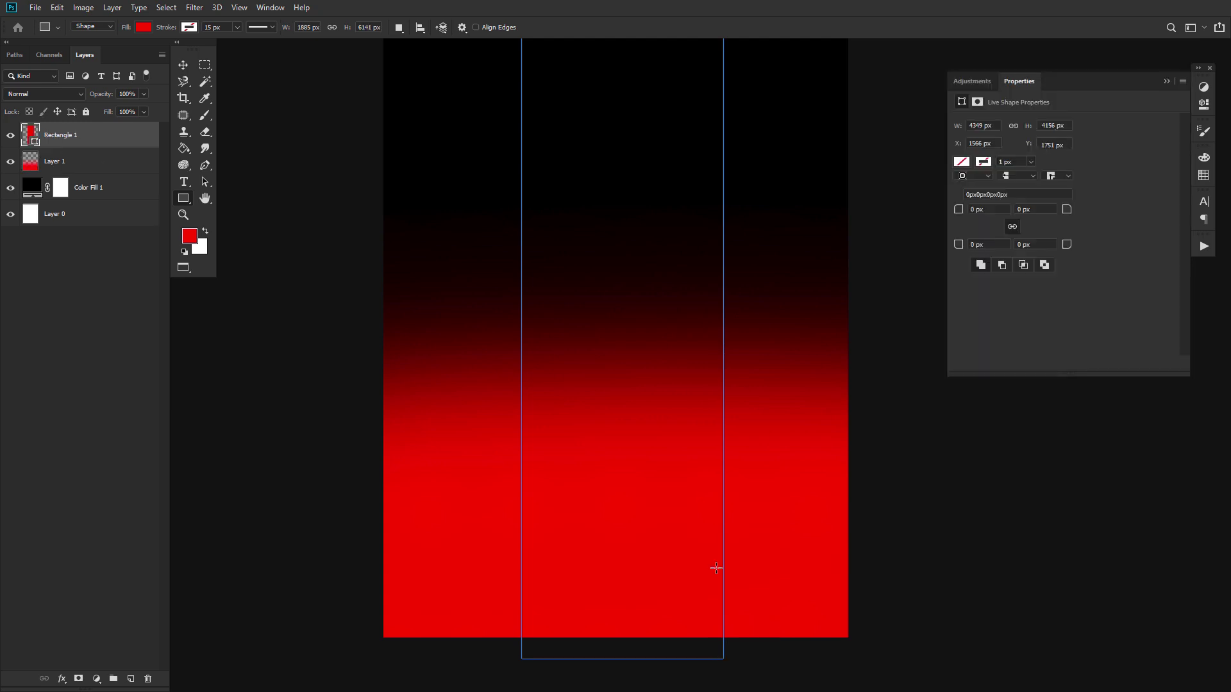
left_click(1202, 106)
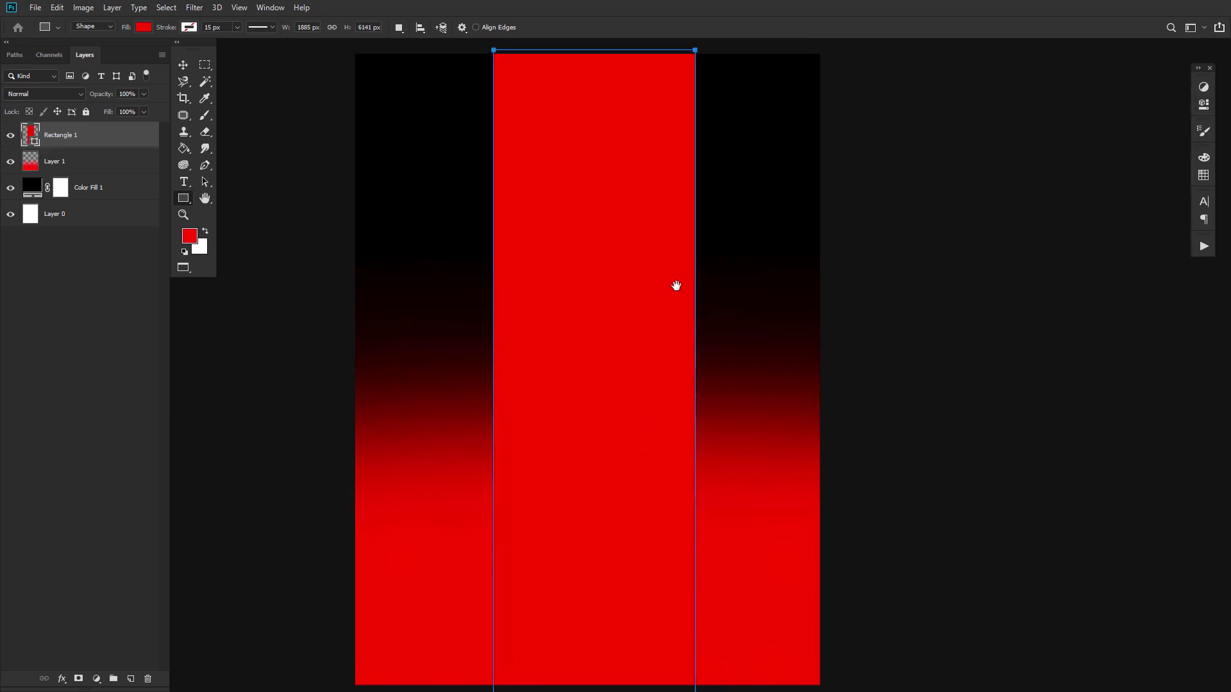
Centre the red rectangle, then clip the placed survivor photo into it in Multiply mode, moved up
left_click(183, 65)
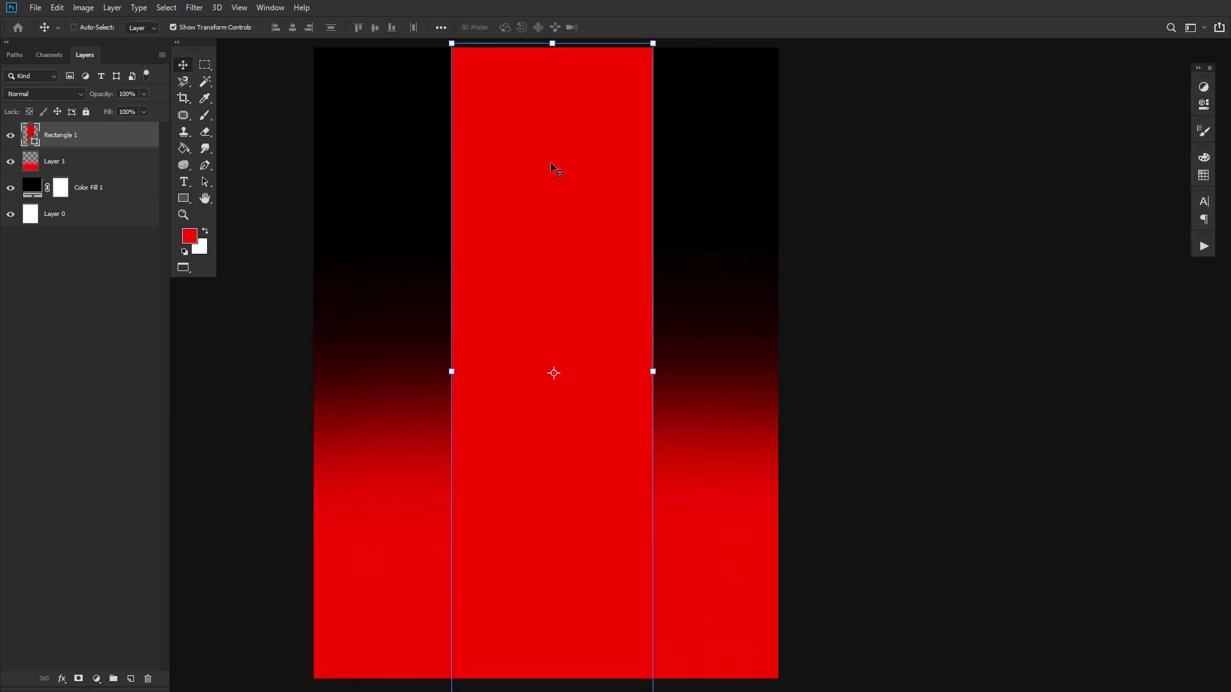
left_click_drag(551, 164, 543, 164)
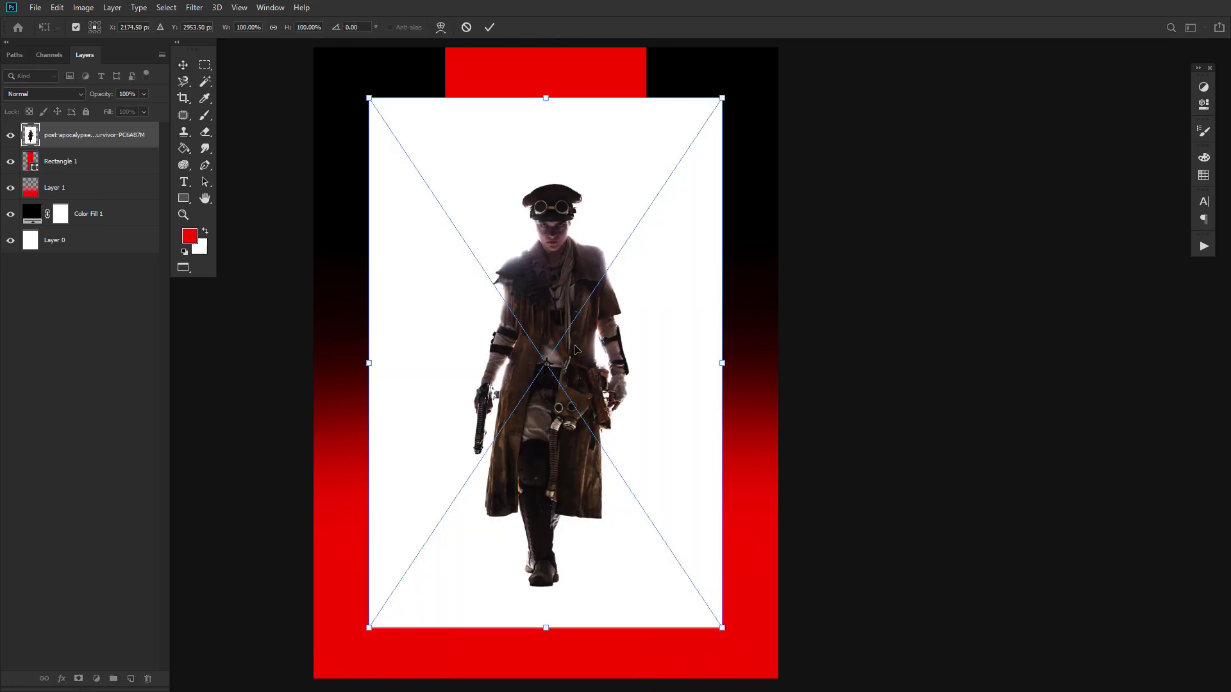
left_click(488, 31)
left_click(102, 147, "alt")
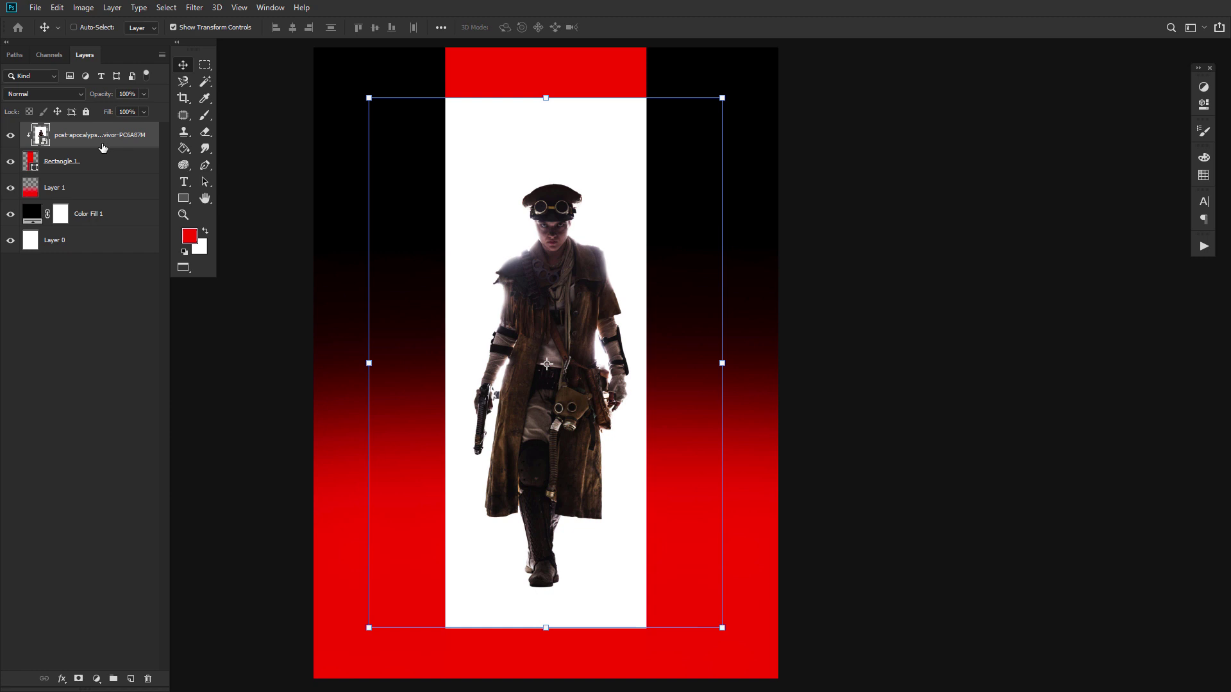
left_click(61, 96)
left_click(77, 144)
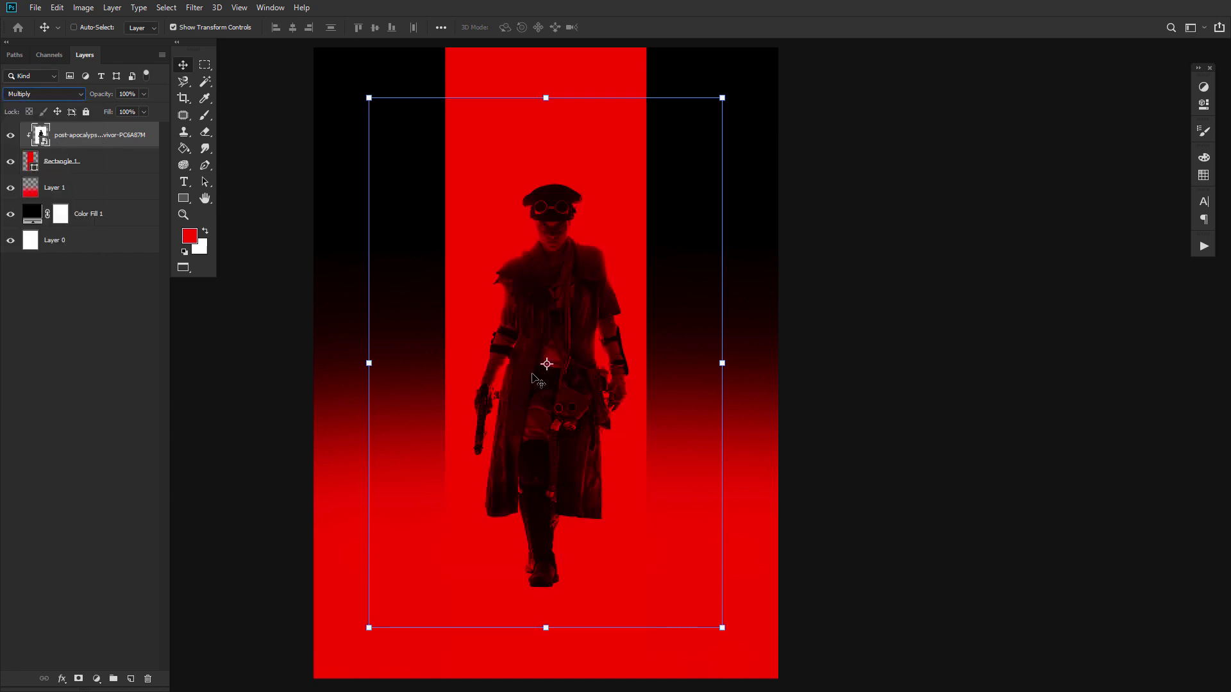
left_click_drag(577, 314, 574, 273)
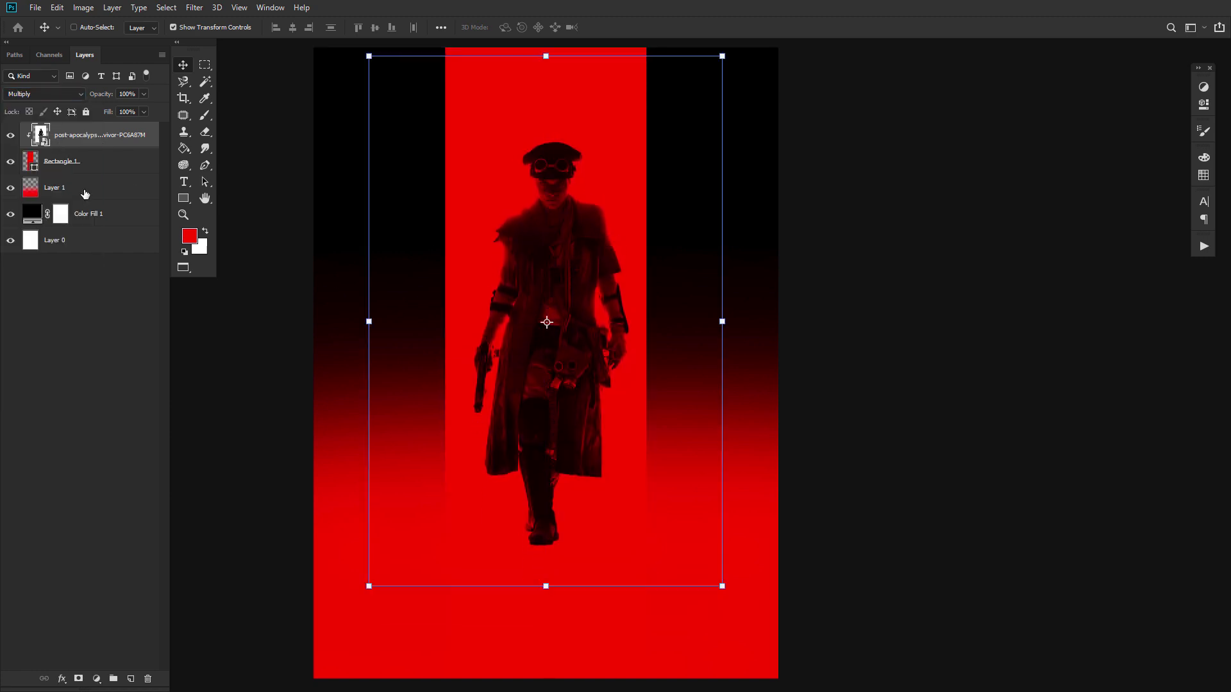
Group the rectangle, Layer 1 and Color Fill 1 into a group named 'Base'
left_click(116, 191, "shift")
left_click(115, 220, "shift")
key("ctrl+g")
double_click(51, 131)
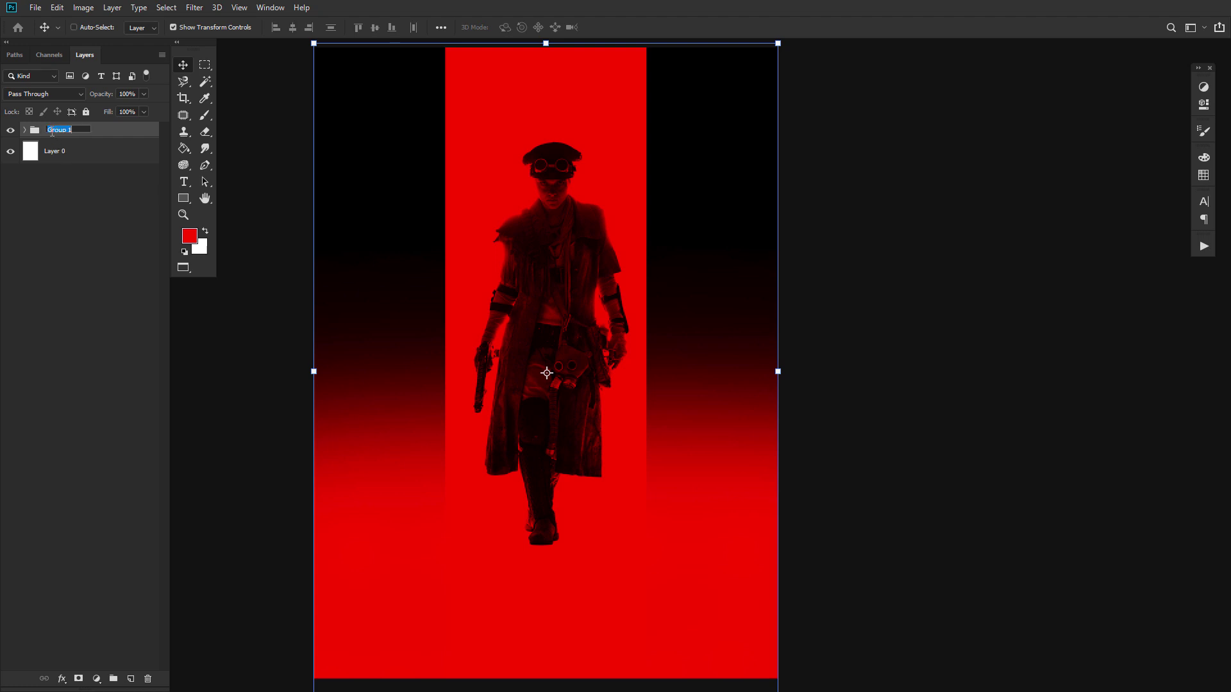
type("Base")
key("Return")
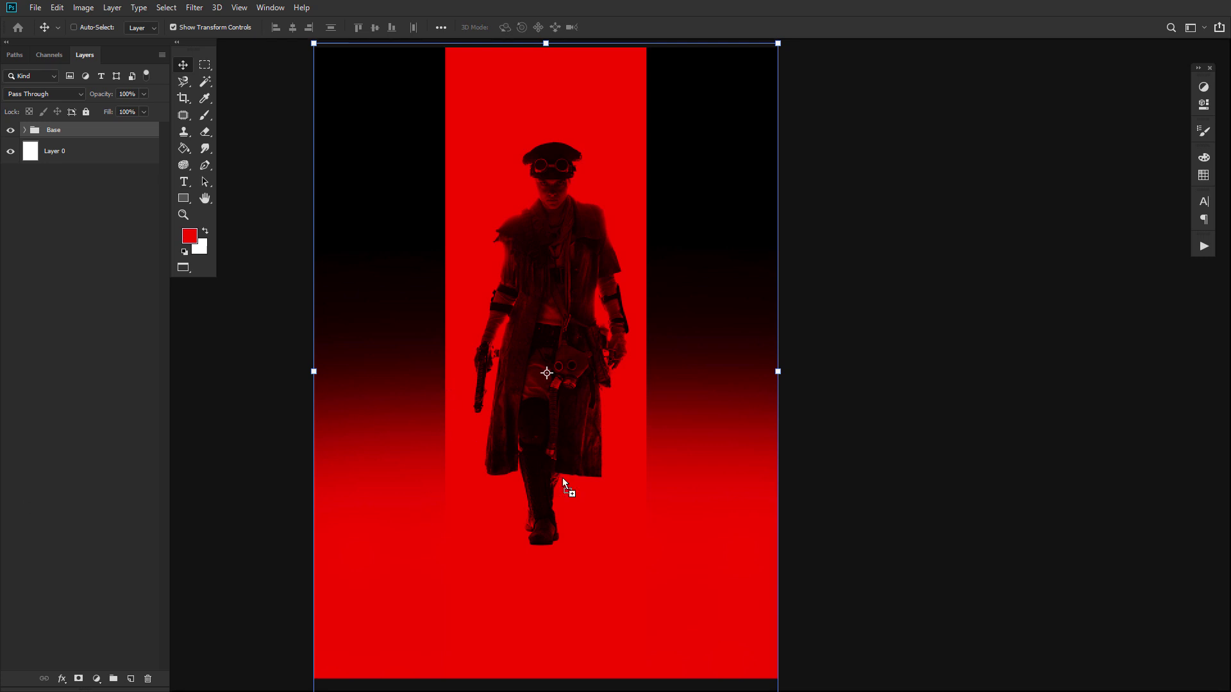
Place the red-scarved survivor at lower left and the rifle-holding survivor at lower right
left_click_drag(563, 486, 561, 530)
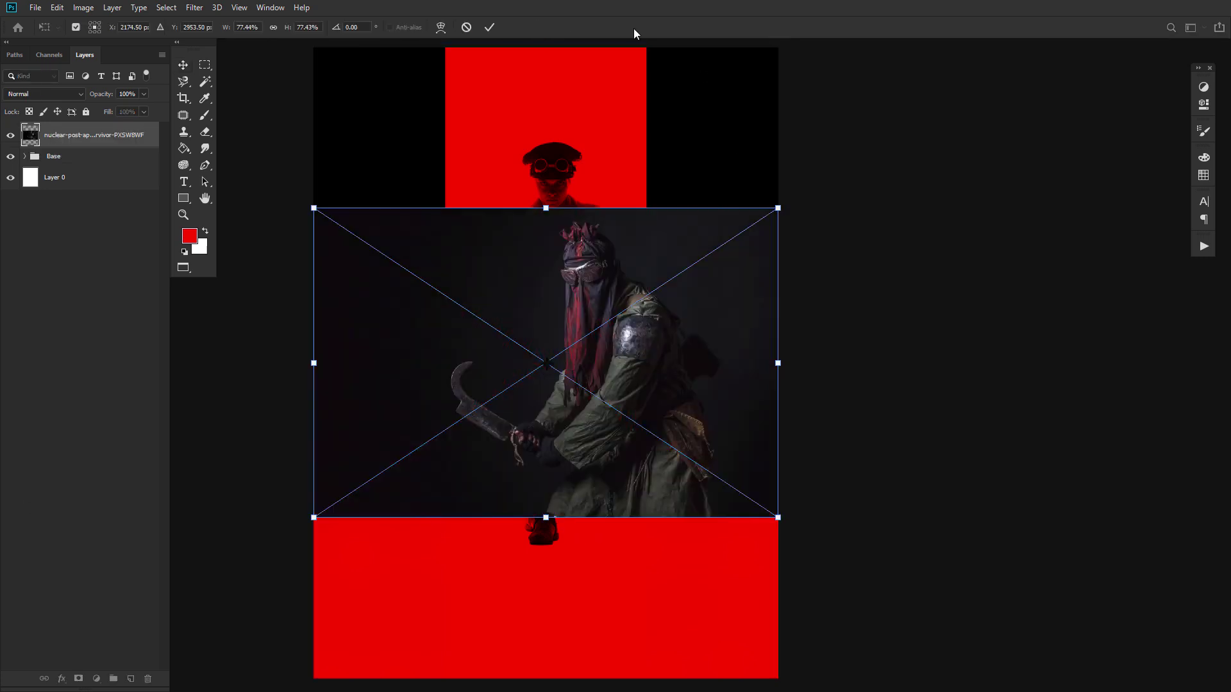
left_click(489, 26)
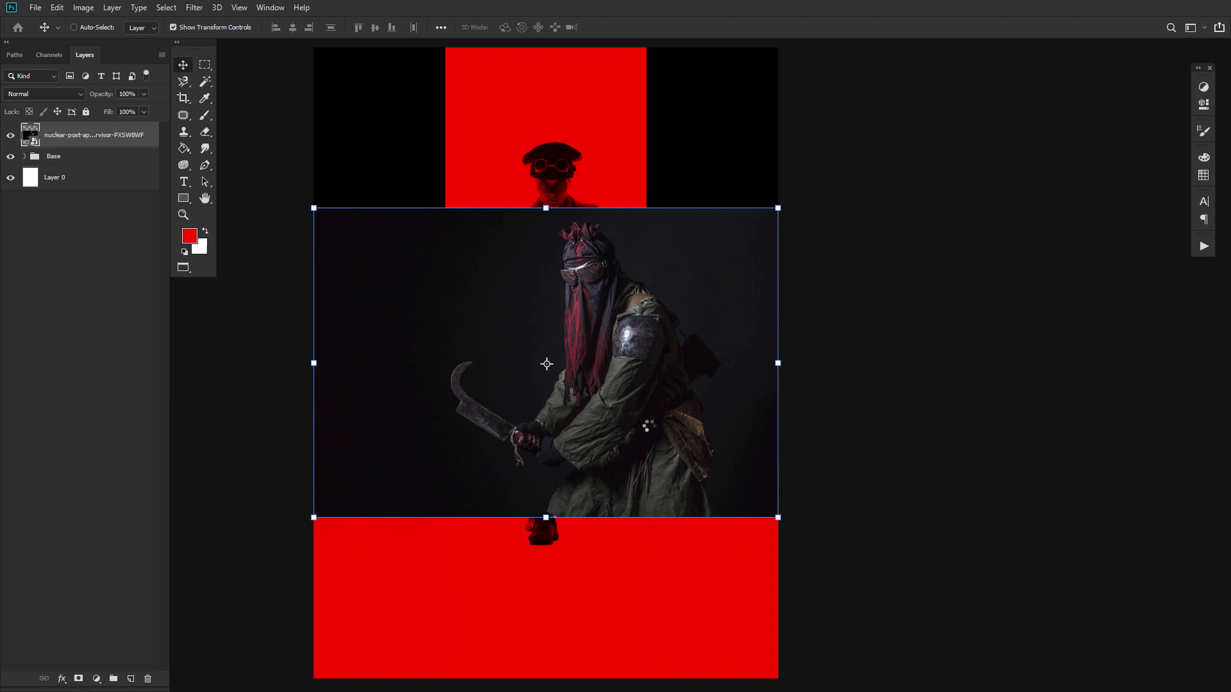
left_click(489, 26)
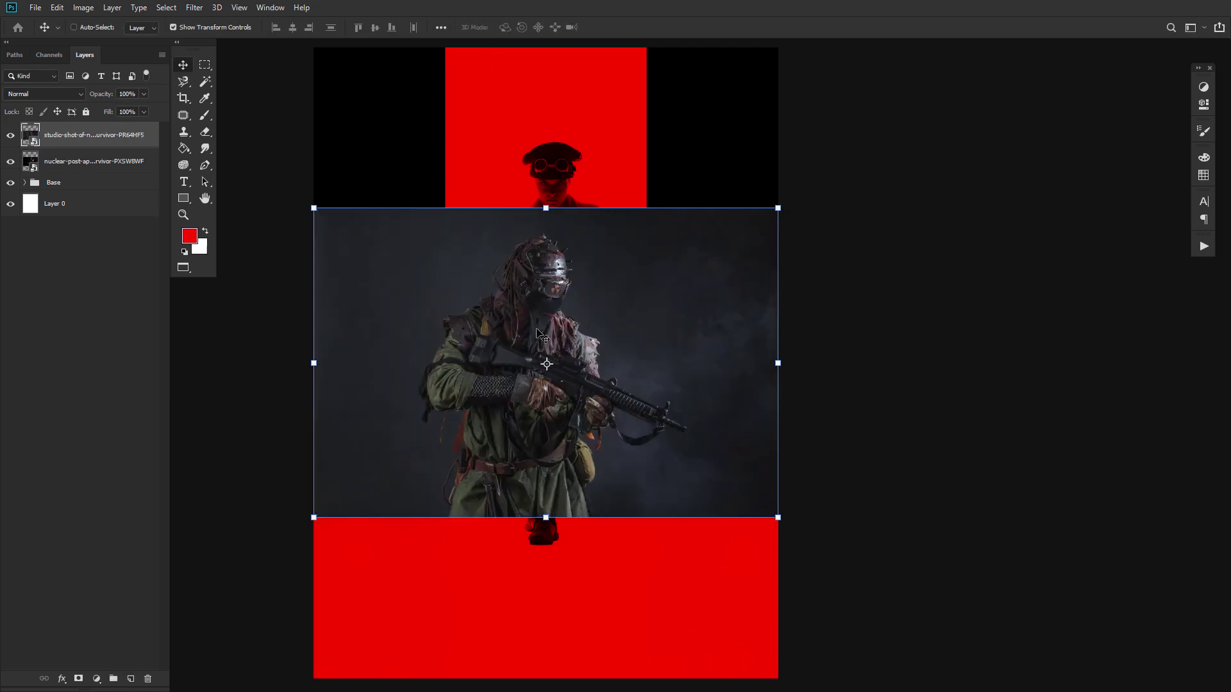
left_click_drag(538, 331, 662, 452)
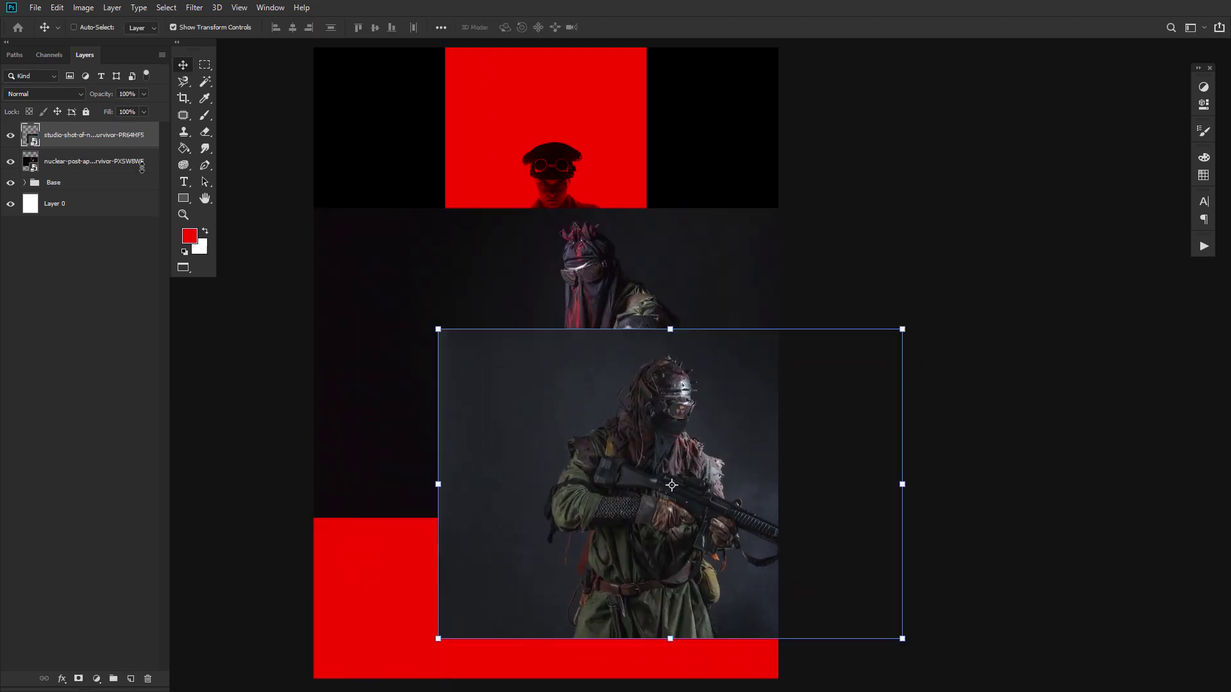
left_click(72, 161)
left_click_drag(655, 308, 468, 423)
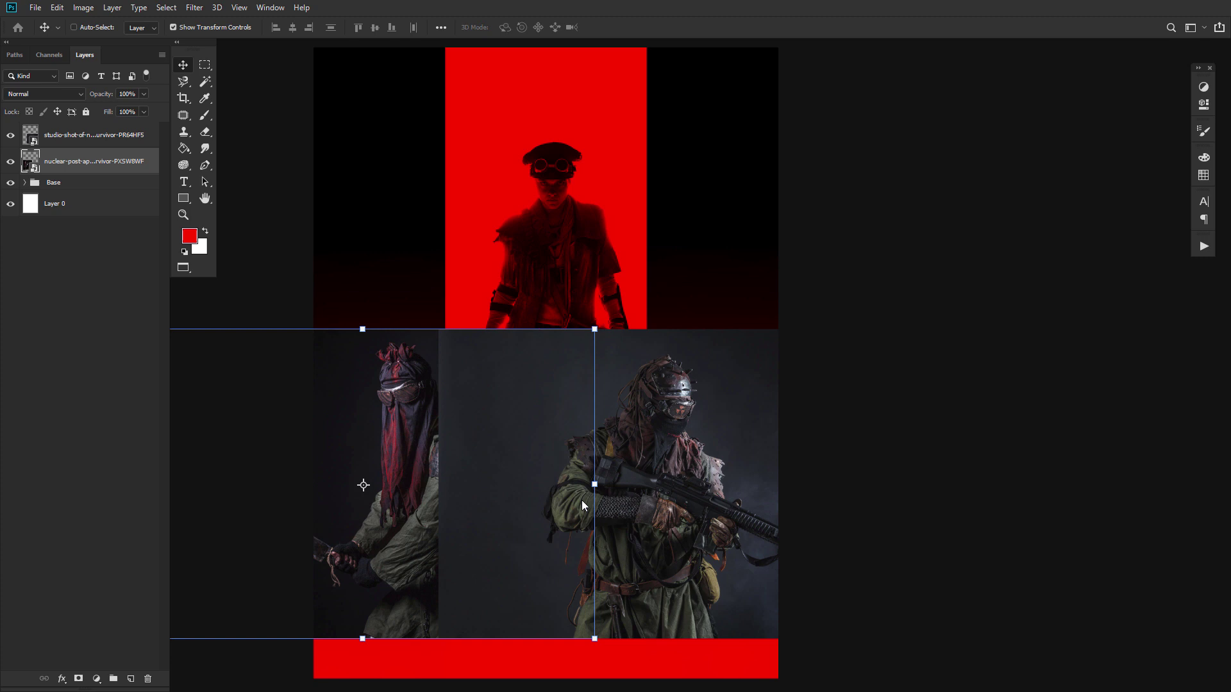
Place the gas-masked survivor in front, stacked above the rifle photo and shifted left
left_click_drag(362, 485, 575, 409)
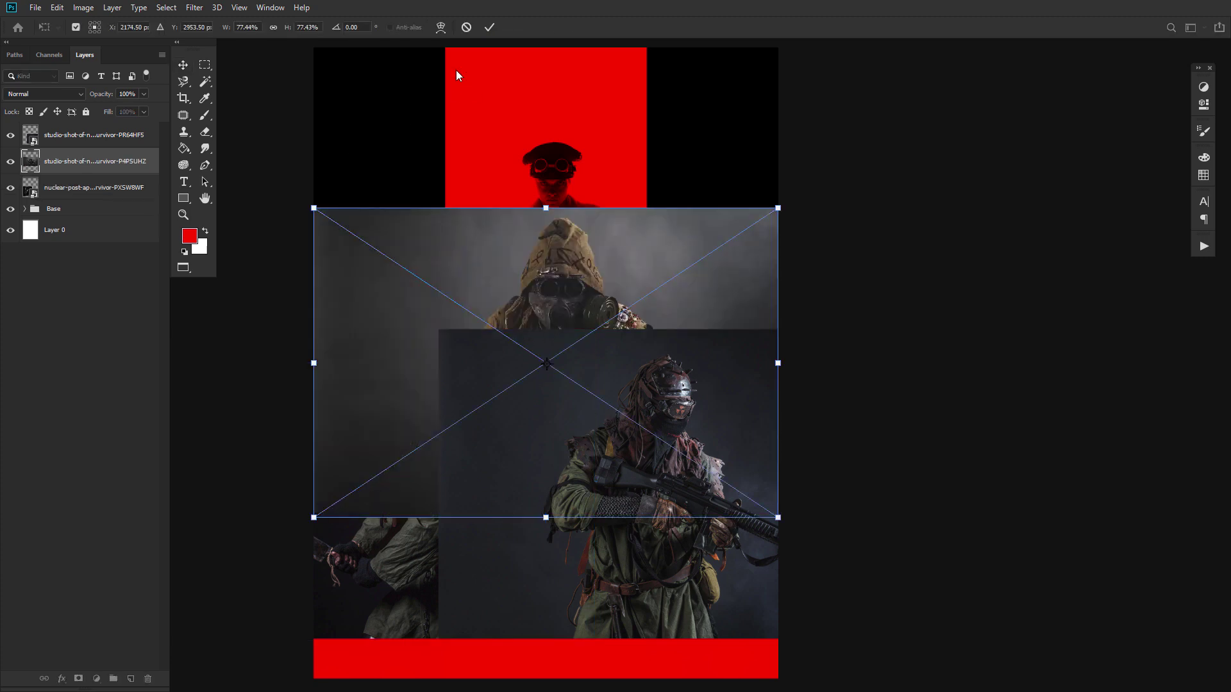
left_click(489, 26)
left_click_drag(102, 164, 109, 132)
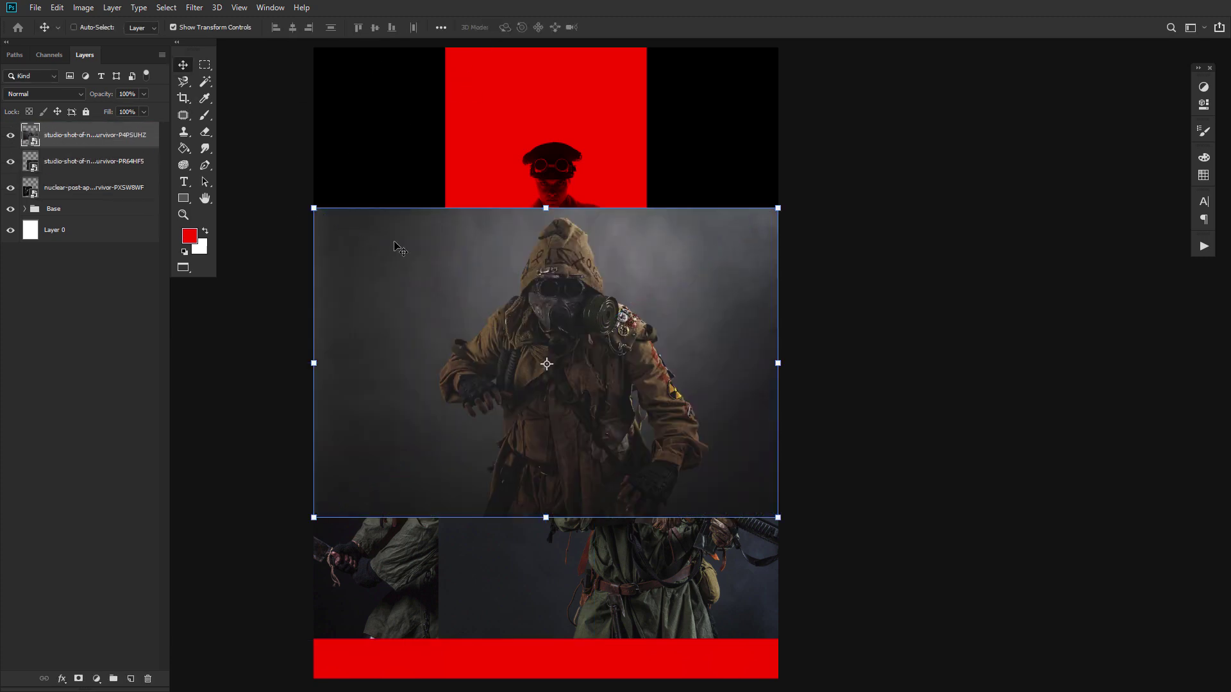
left_click_drag(553, 291, 519, 300)
Mask the gas-masked survivor to a freehand lasso outline and move it down
left_click(184, 82)
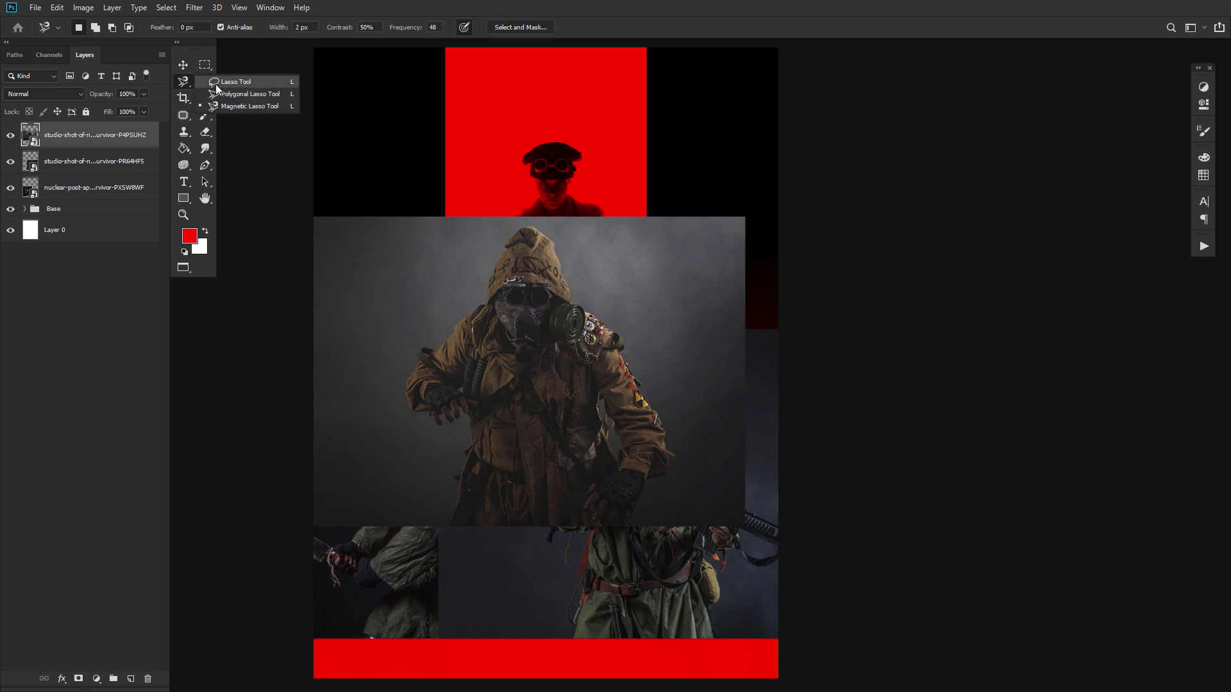
left_click(216, 87)
mouse_move(515, 223)
left_mouse_down()
mouse_move(379, 408)
mouse_move(572, 571)
mouse_move(686, 455)
mouse_move(609, 304)
mouse_move(514, 223)
left_mouse_up()
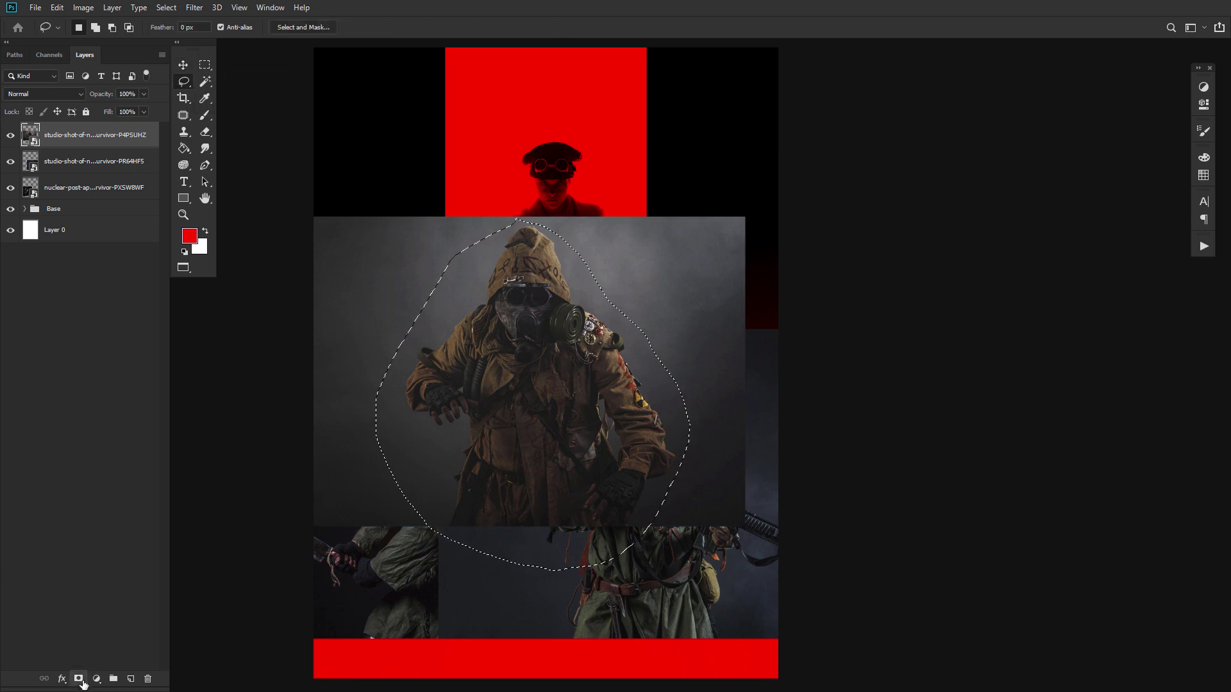
left_click(78, 678)
left_click(183, 65)
left_click_drag(612, 379, 612, 461)
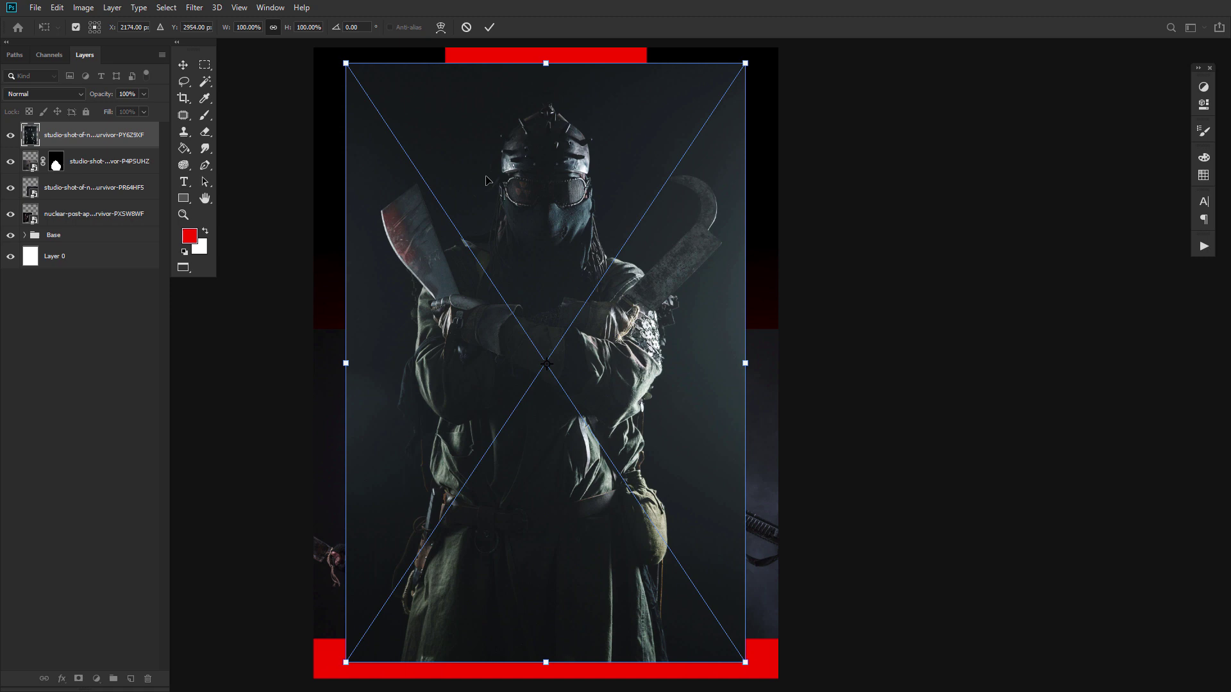
Add the crossed-machetes survivor photo in Lighten mode, placed below the other survivor layers
left_click(490, 27)
left_click(26, 94)
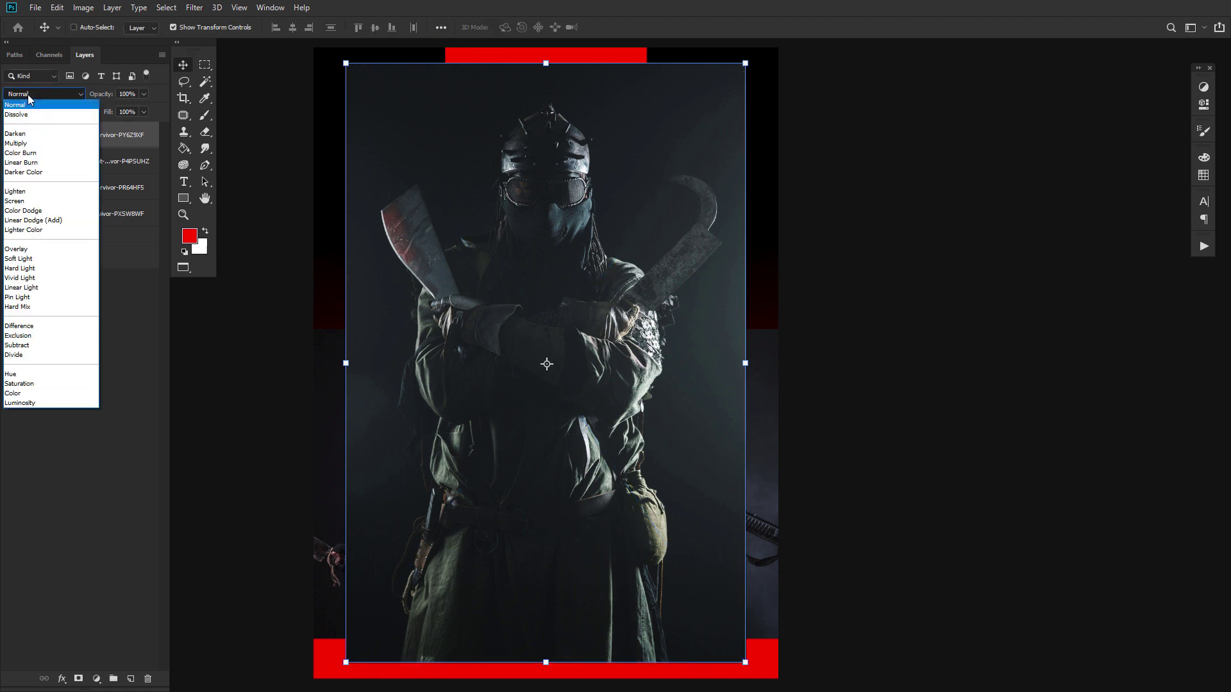
left_click(16, 191)
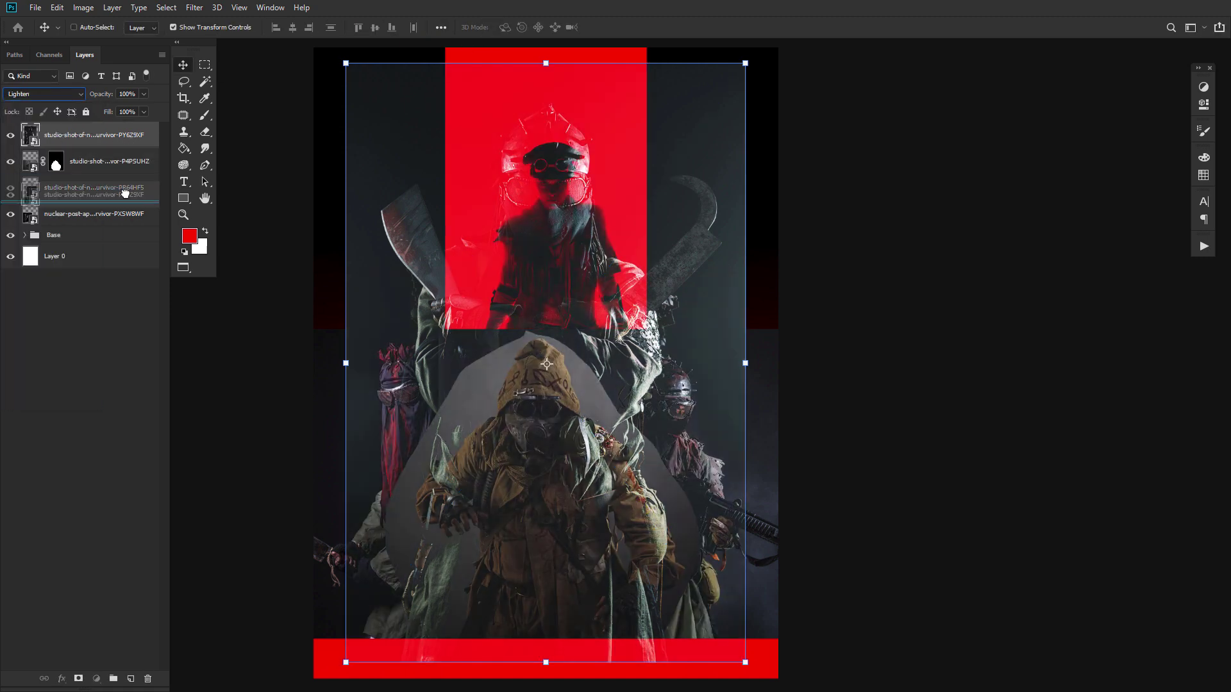
left_click_drag(55, 163, 128, 133)
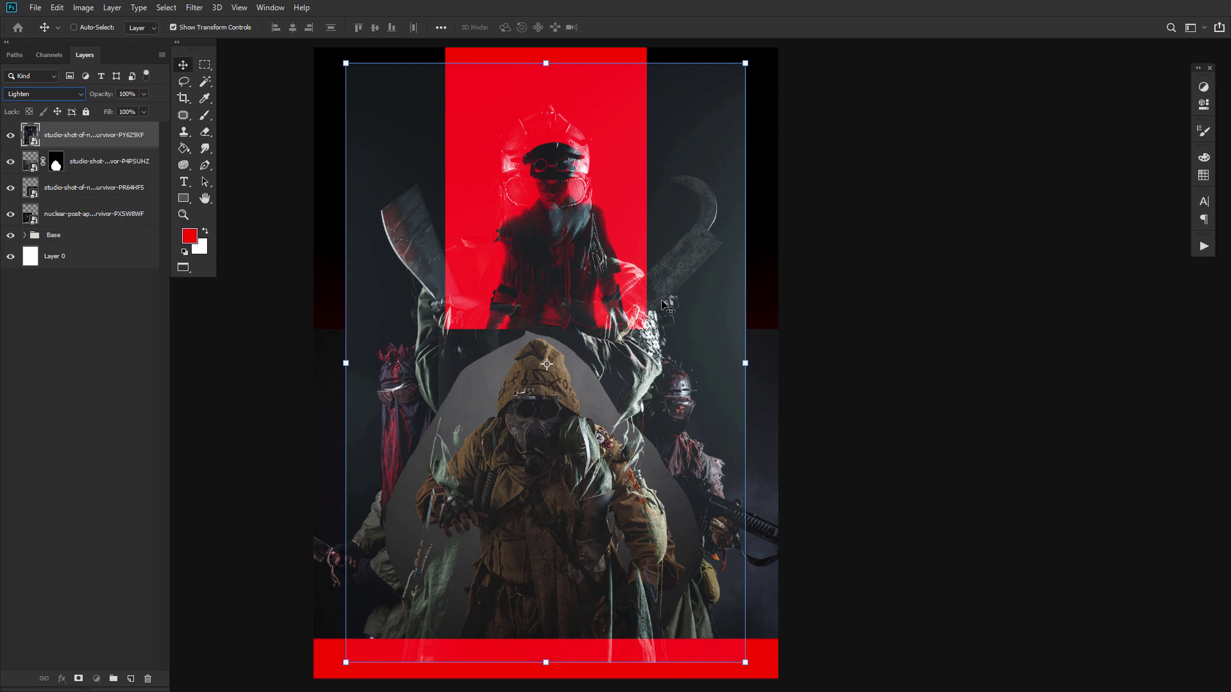
left_click_drag(661, 308, 659, 213)
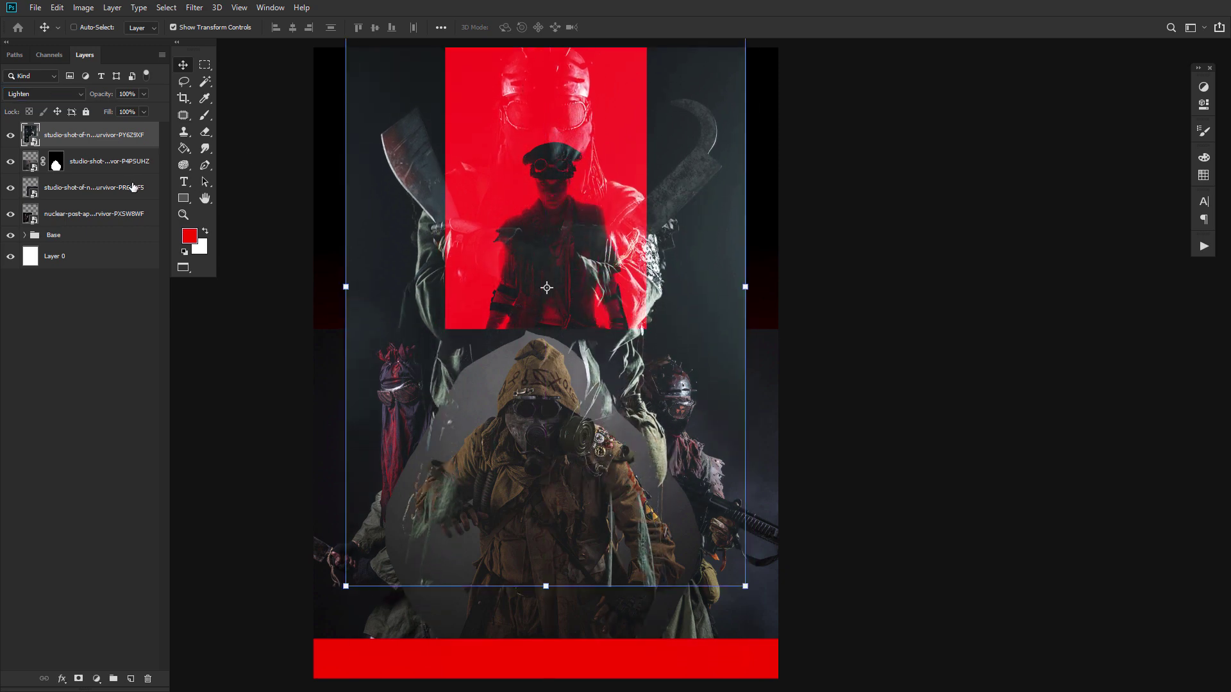
left_click_drag(134, 134, 126, 225)
left_click_drag(627, 226, 638, 225)
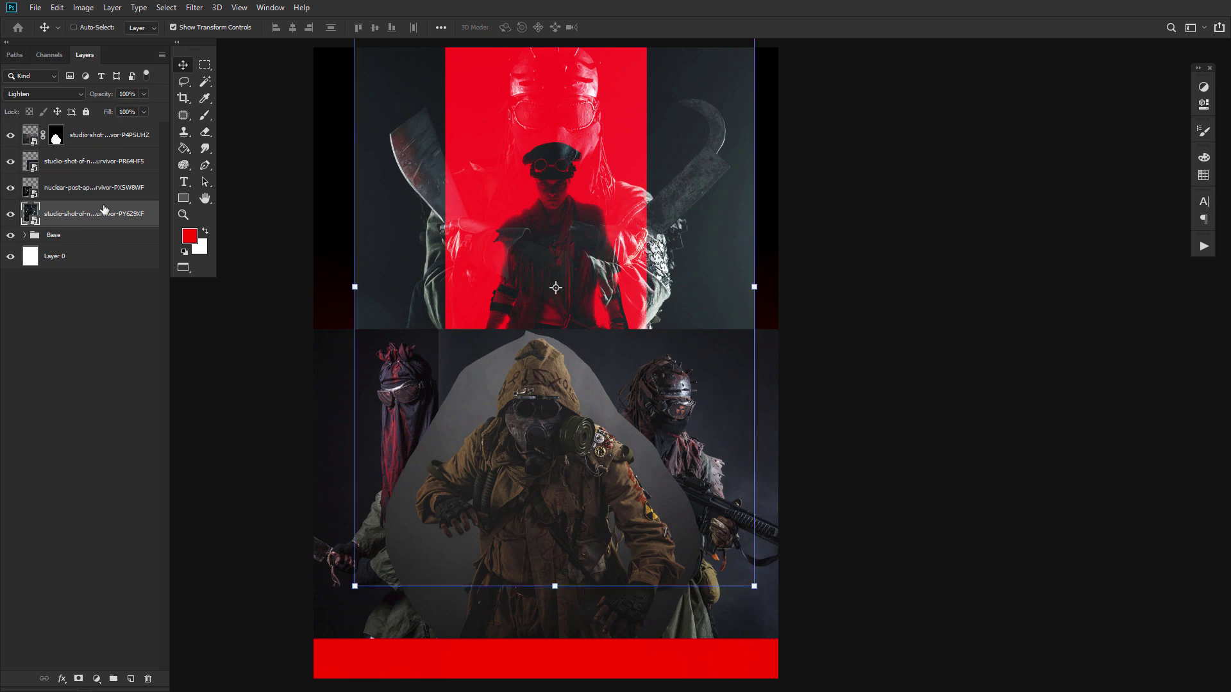
Mask the rifle-holding PR64HF5 layer with an inverted narrow rectangular strip to reveal the right survivor
left_click(110, 168)
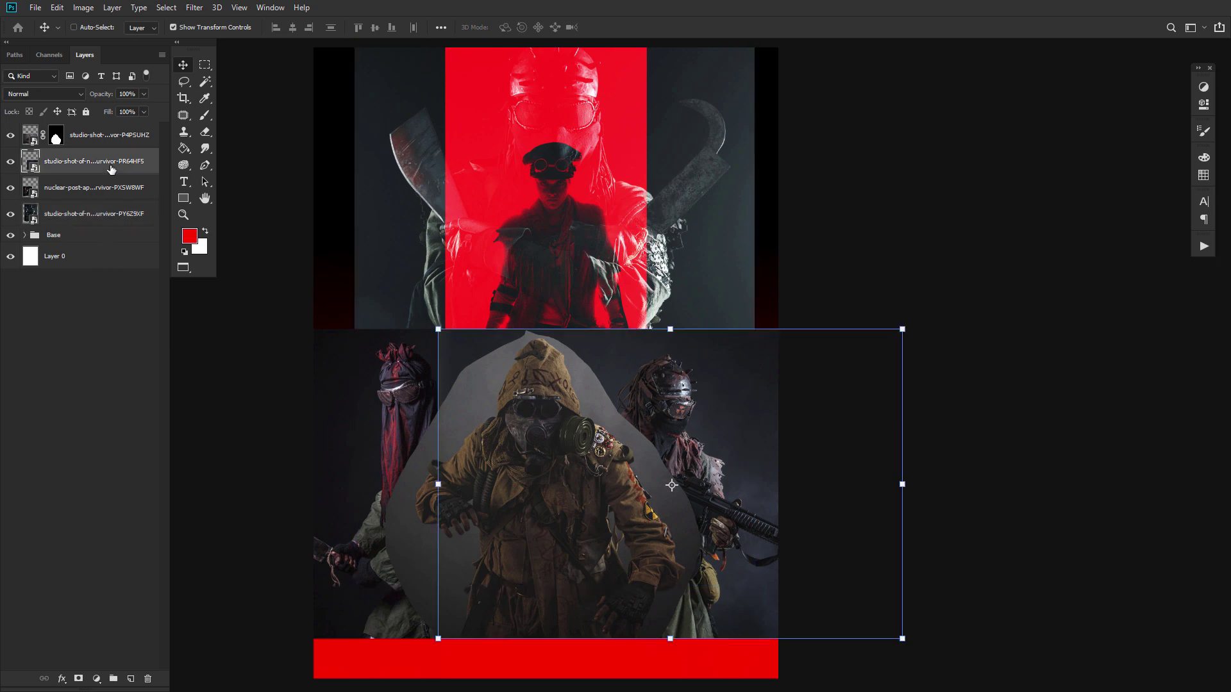
left_click(204, 65)
left_click_drag(427, 309, 588, 631)
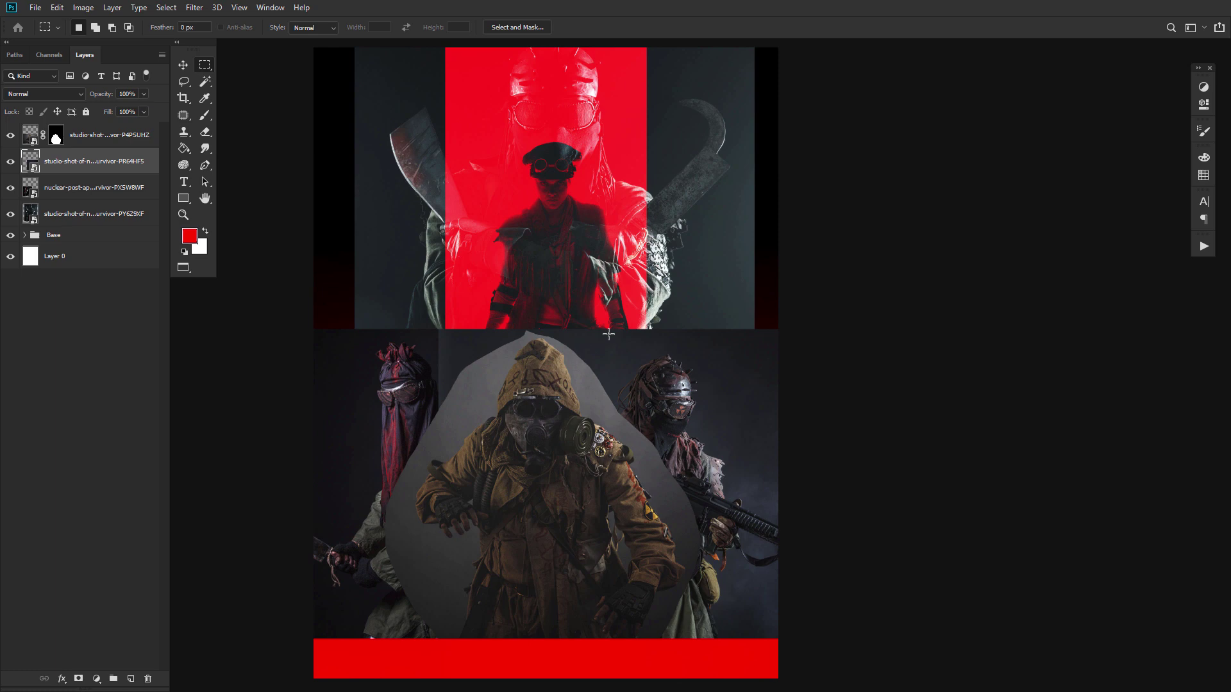
left_click_drag(559, 310, 431, 633)
left_click(79, 679)
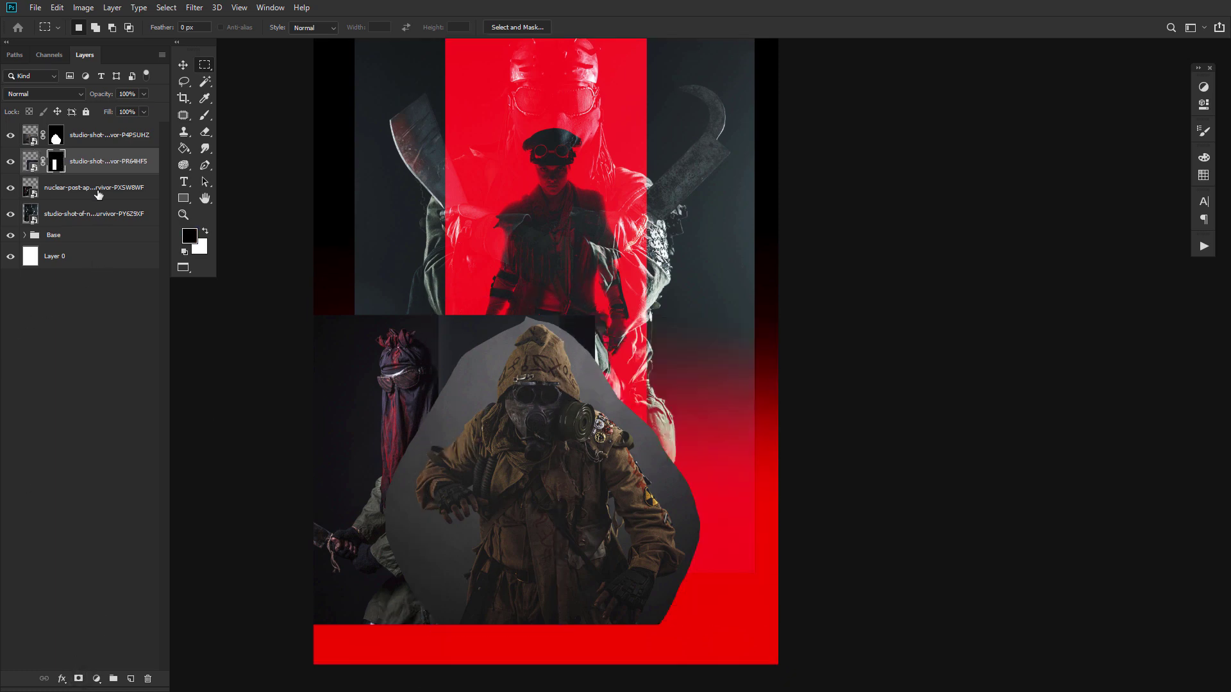
key("ctrl+i")
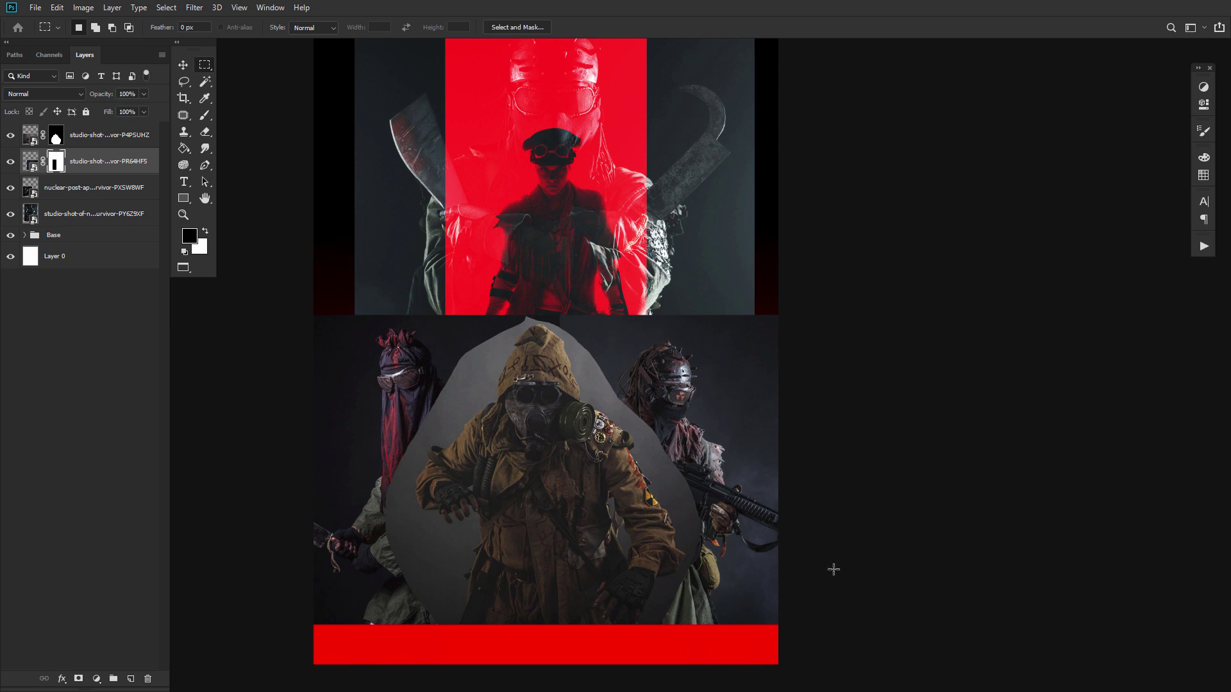
left_click_drag(567, 431, 529, 431)
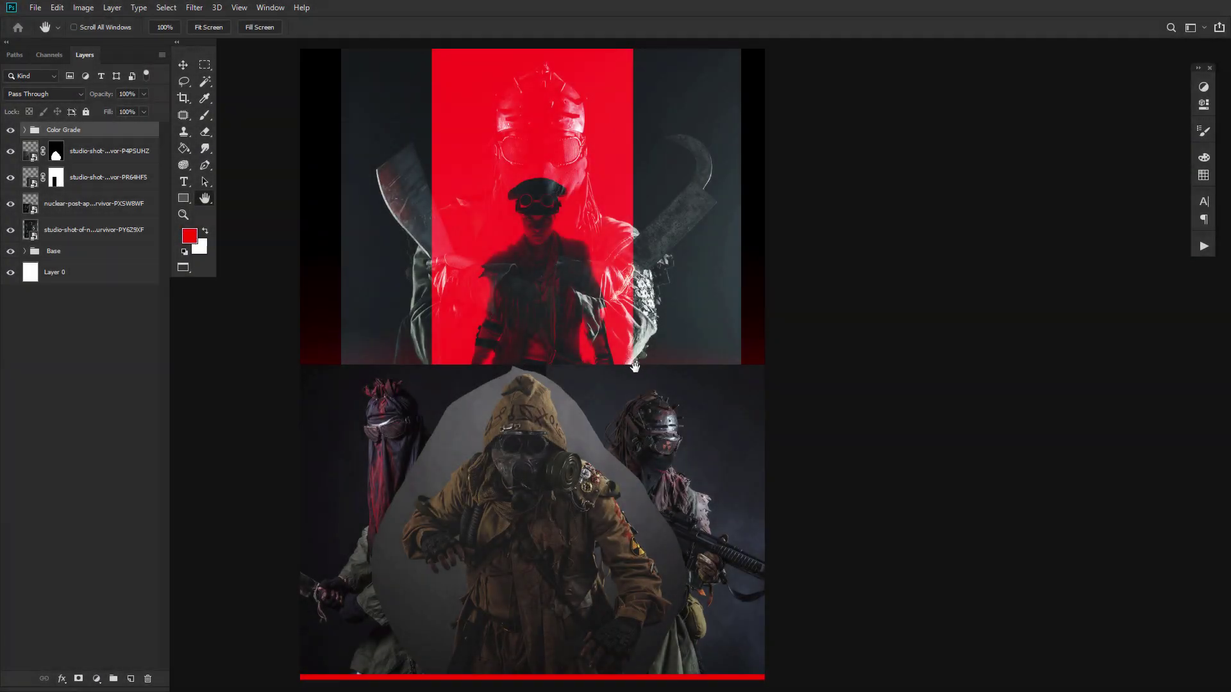
Expand the Color Grade group to show its six Color Lookup layers and Selective Color layer
left_click(24, 130)
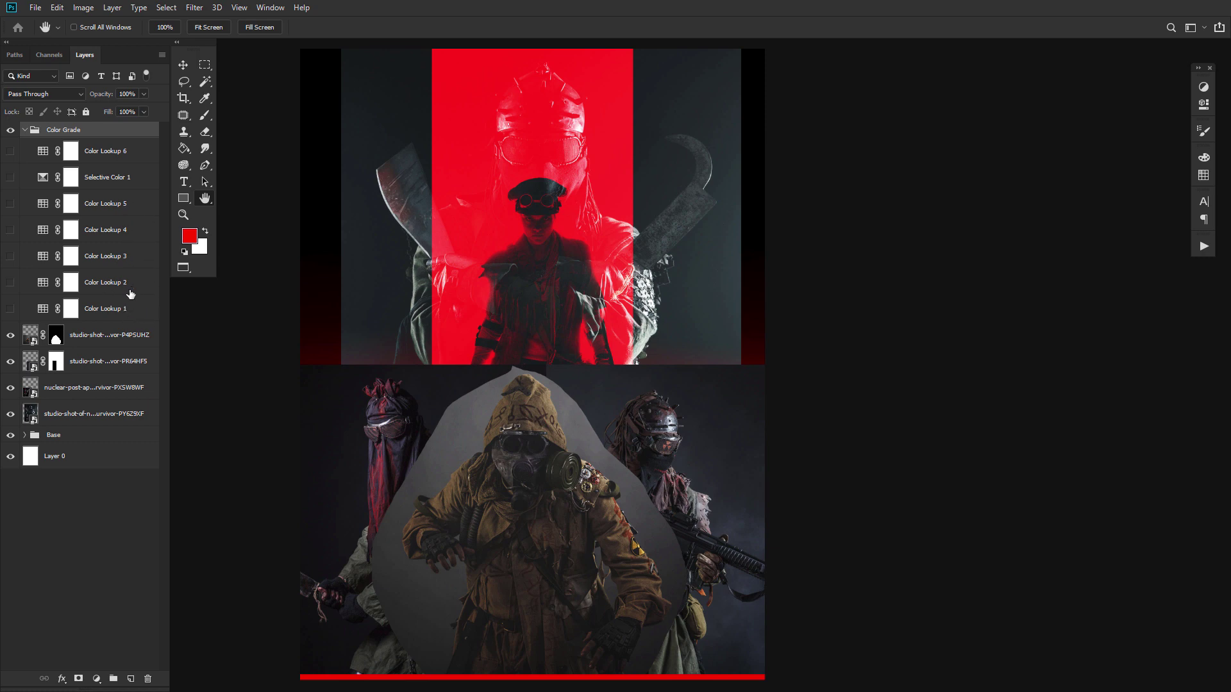
Turn on Color Lookup 1 through 5, including FoggyNight, Crisp_Warm, EdgyAmber and HorrorBlue
double_click(43, 309)
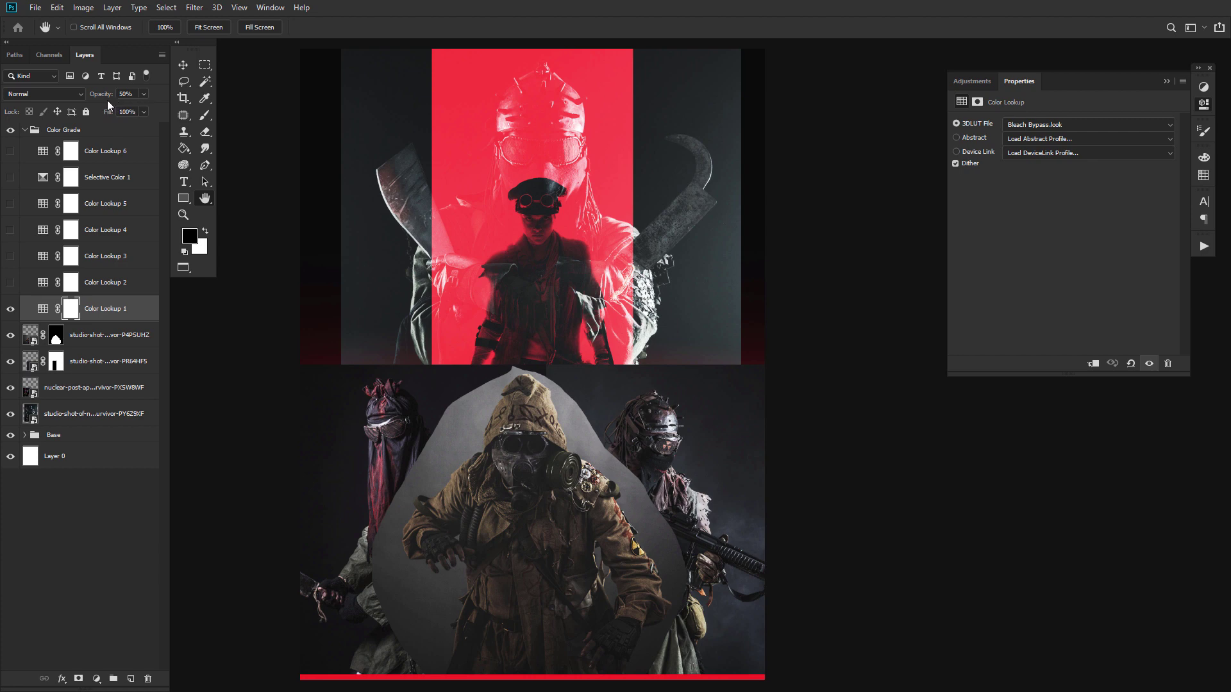
left_click(11, 282)
left_click(43, 285)
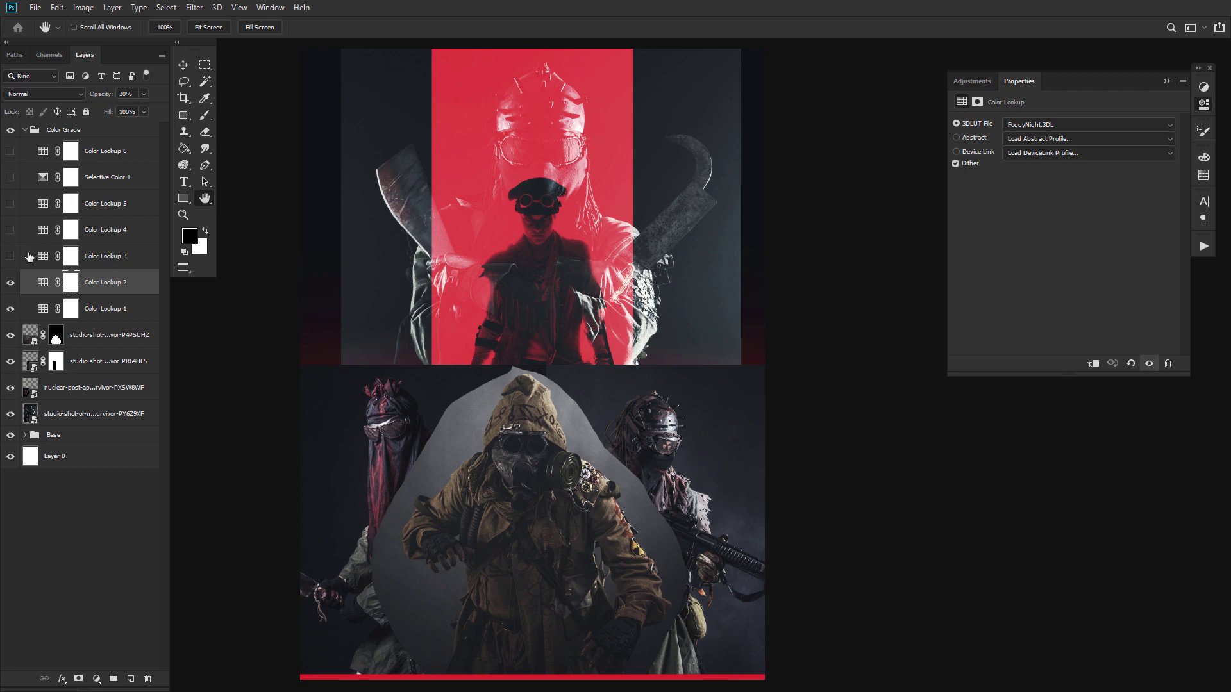
left_click(10, 256)
left_click(42, 258)
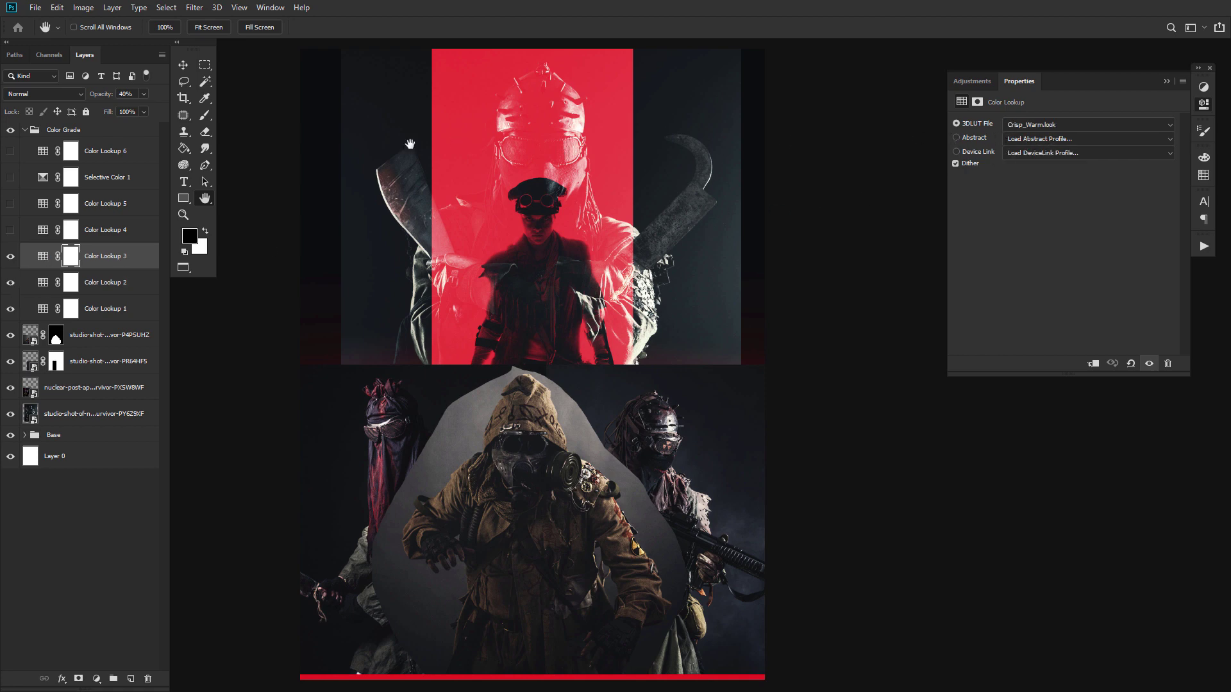
left_click(10, 230)
left_click(42, 235)
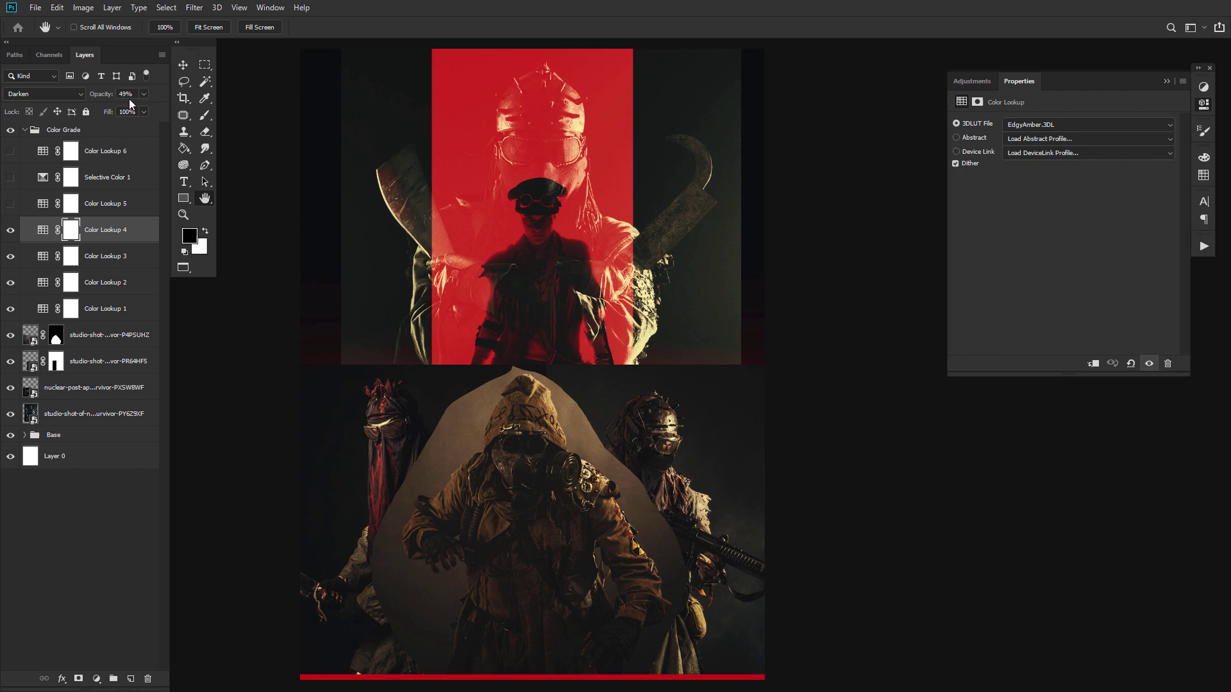
left_click(10, 204)
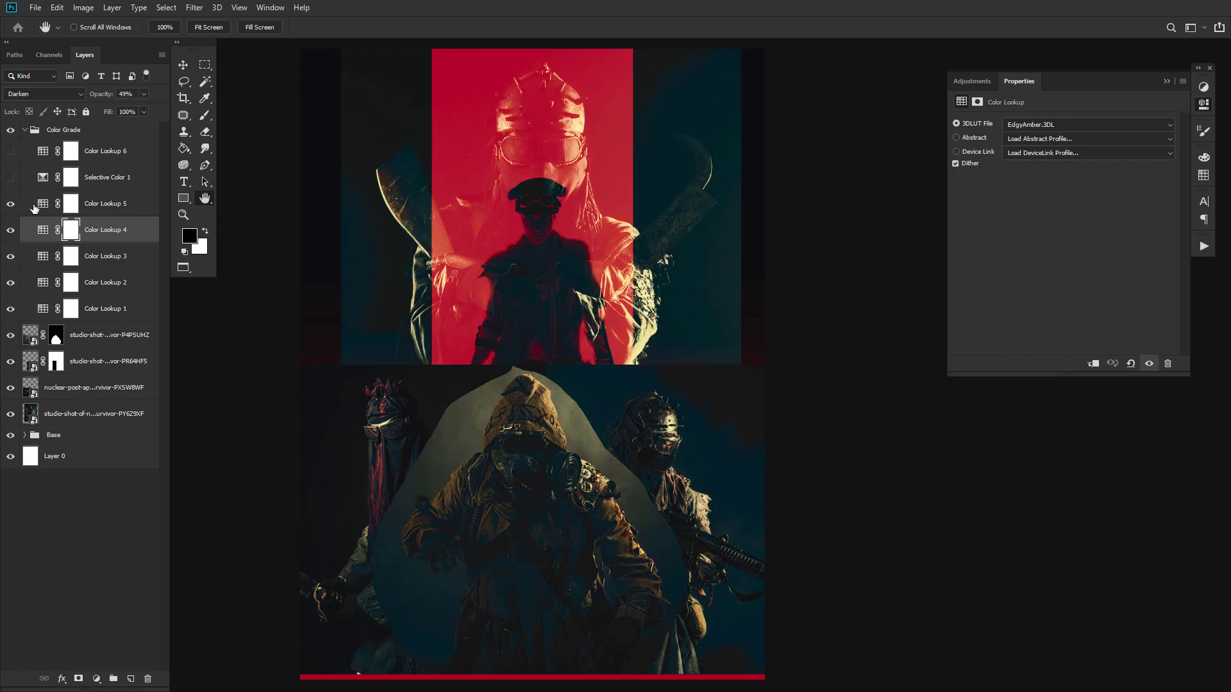
left_click(44, 205)
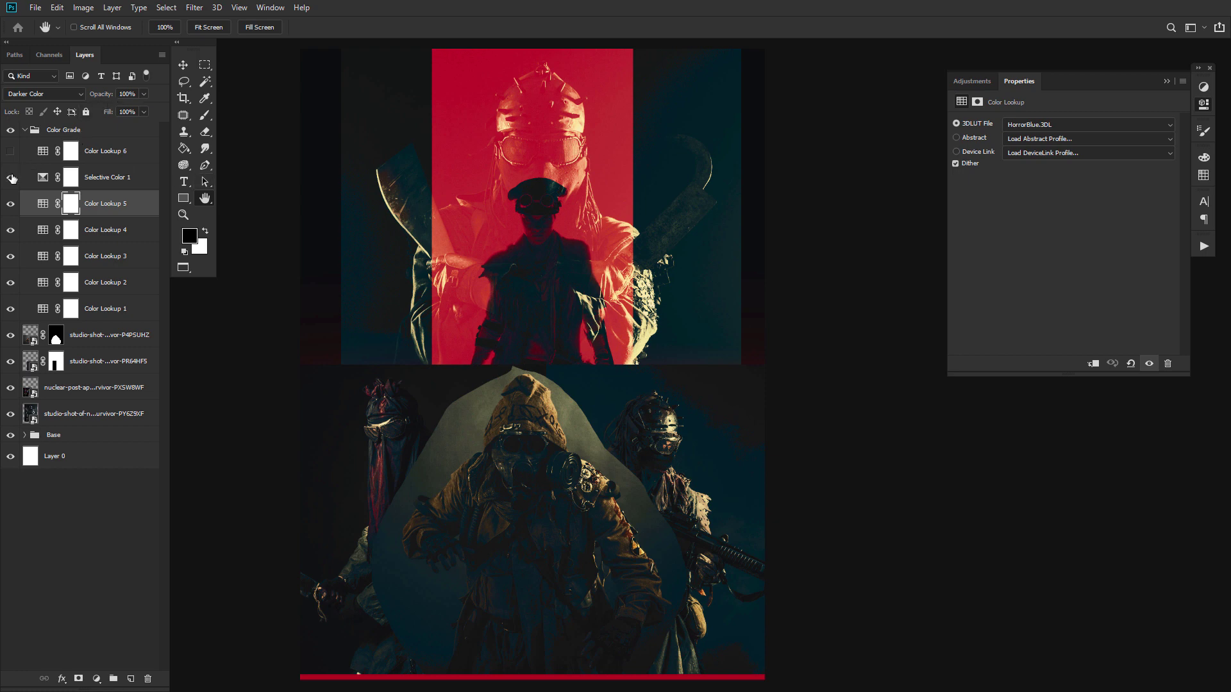
Enable Selective Color 1 adjusting the Blues range, and turn on Color Lookup 6 (TealOrangePlusContrast)
left_click(43, 205)
left_click(43, 182)
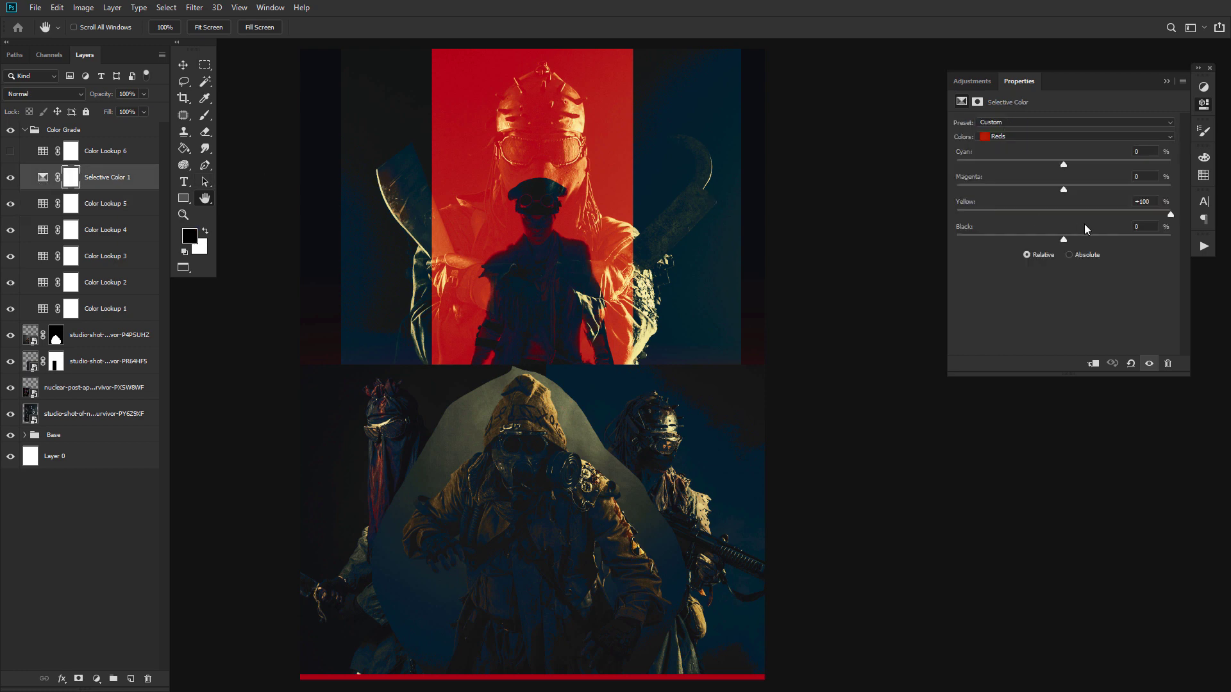
left_click(1014, 137)
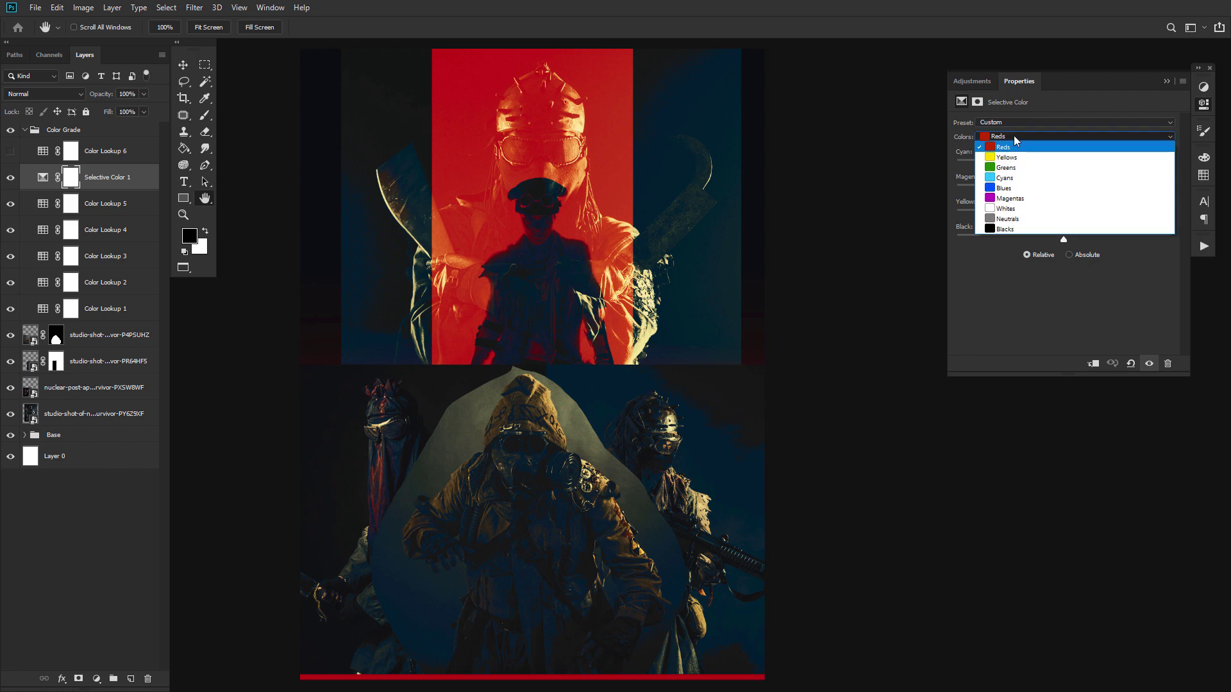
left_click(1021, 187)
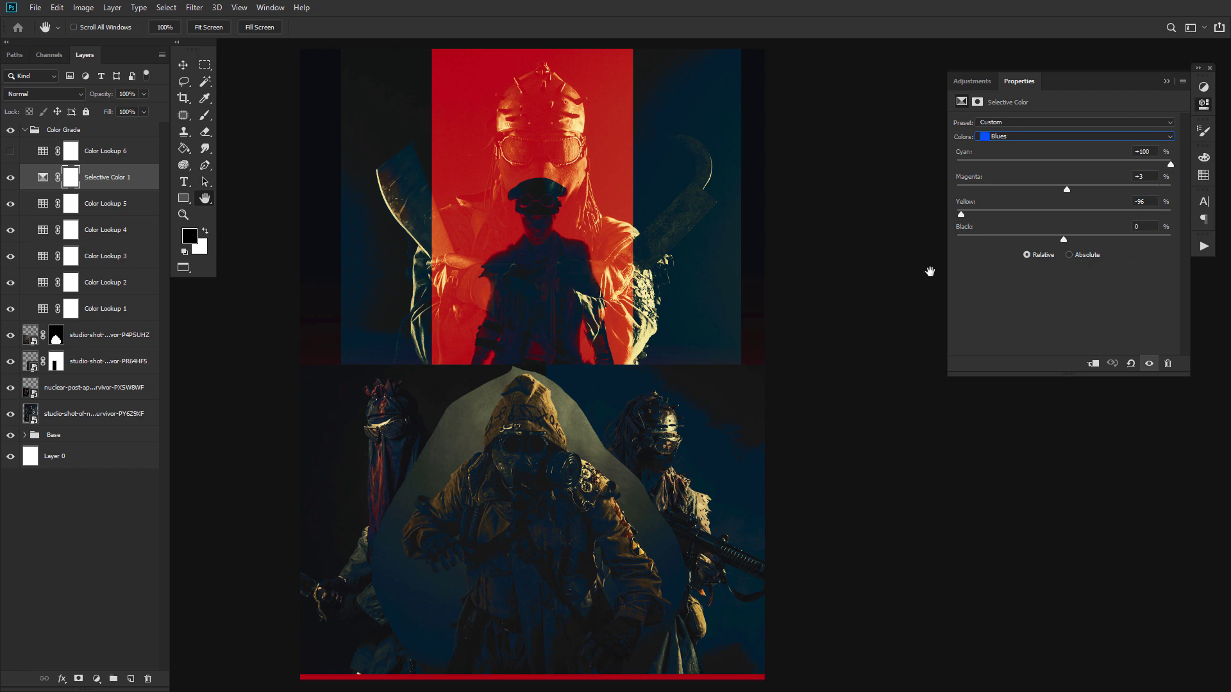
left_click(47, 153)
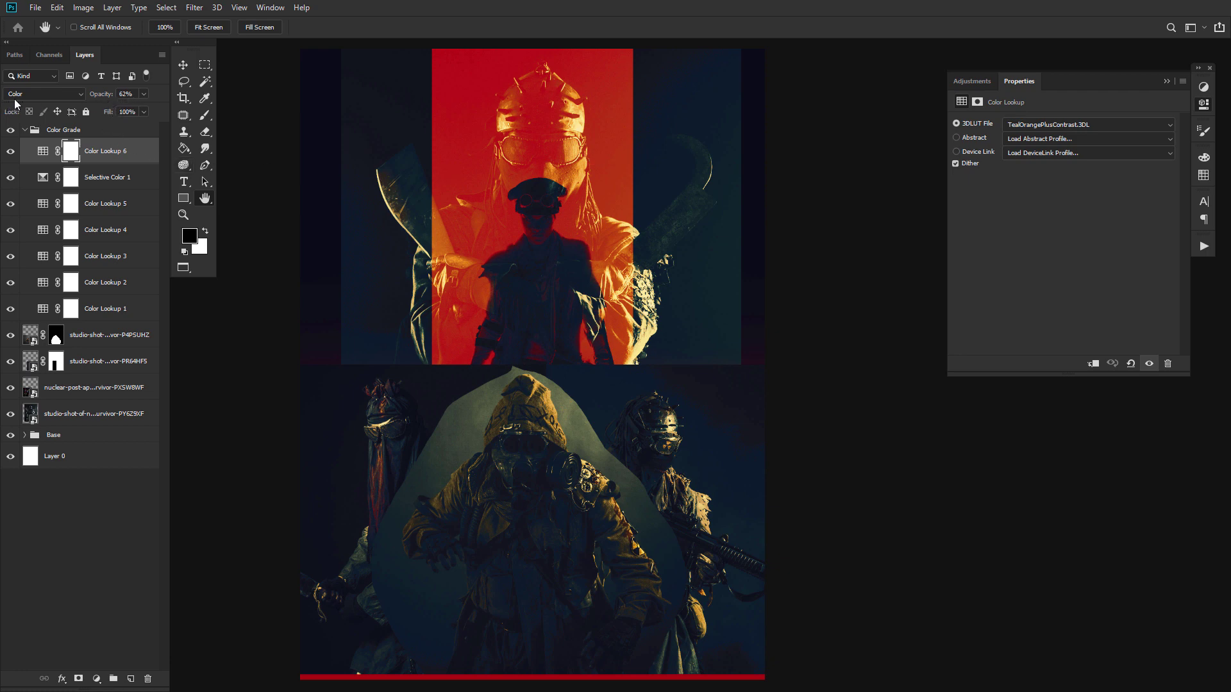
Collapse and hide the Color Grade group, then toggle layer 2 off and on to compare
left_click(30, 130)
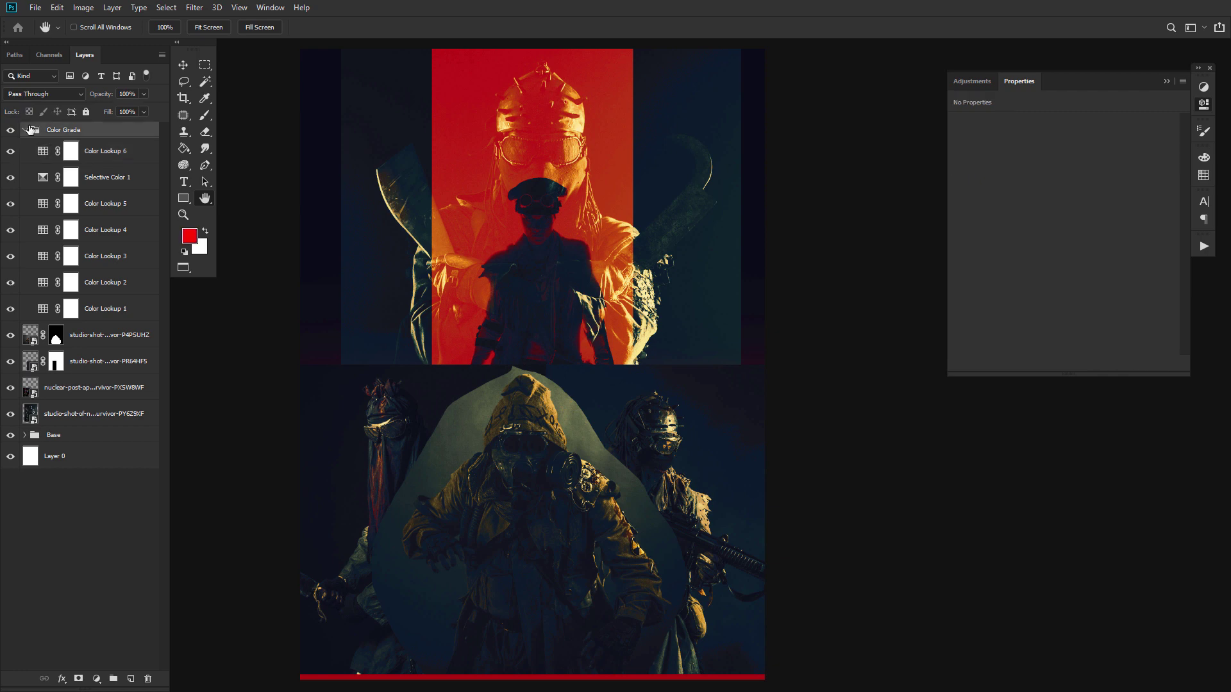
left_click(24, 130)
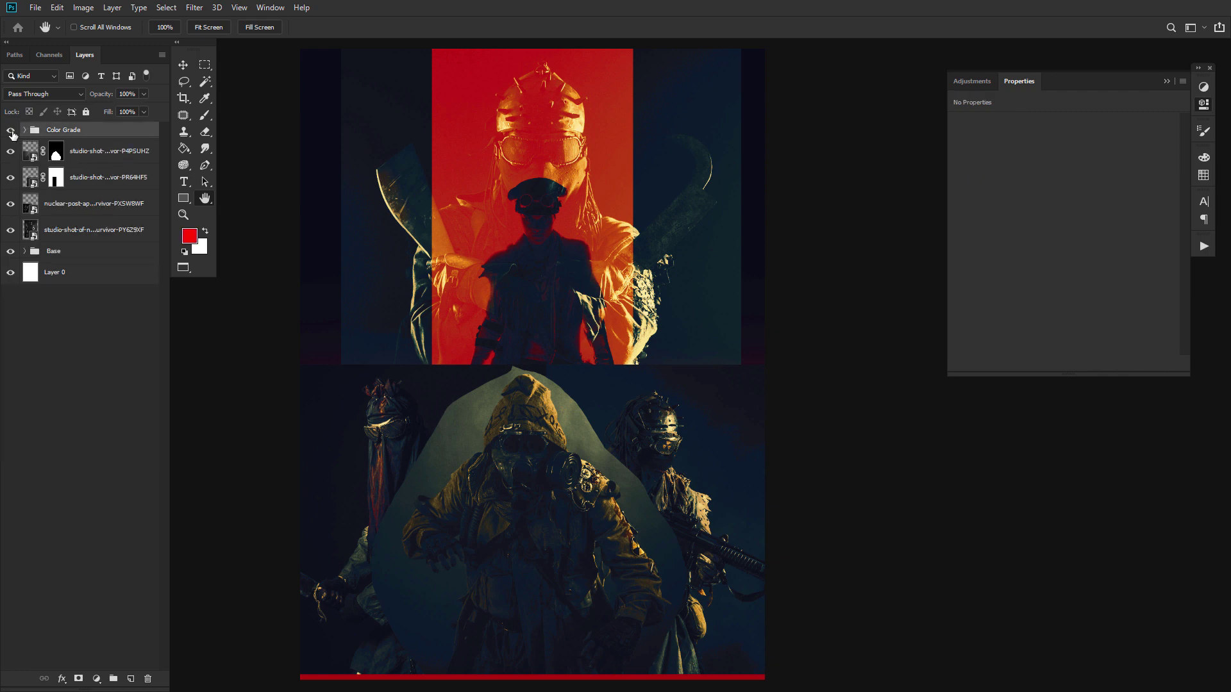
left_click(11, 131)
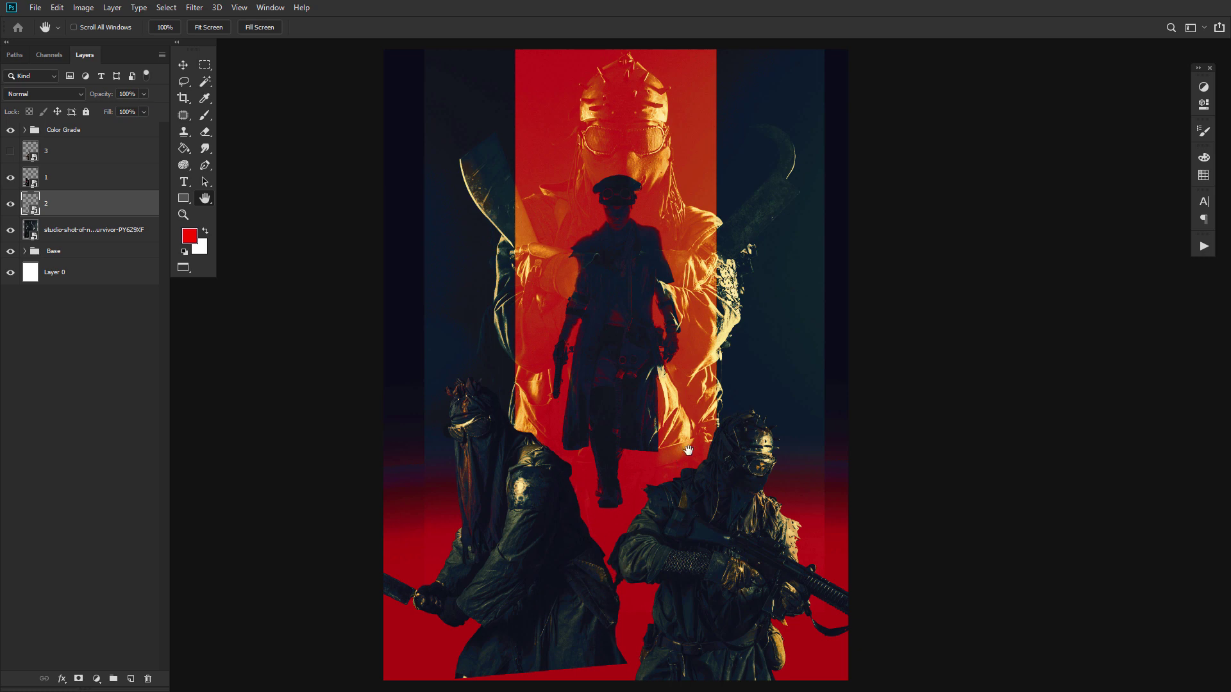
left_click(11, 203)
left_click(11, 204)
left_click(205, 165)
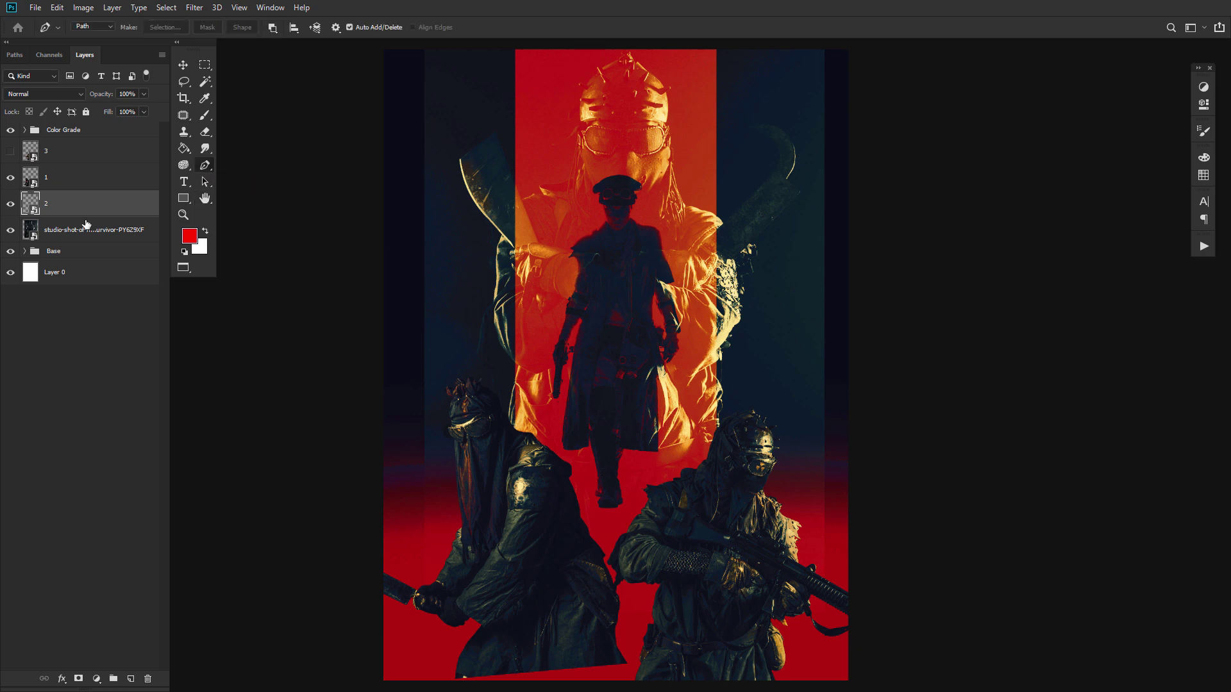
Apply a free transform to survivor layer 1
key("alt+bracketright")
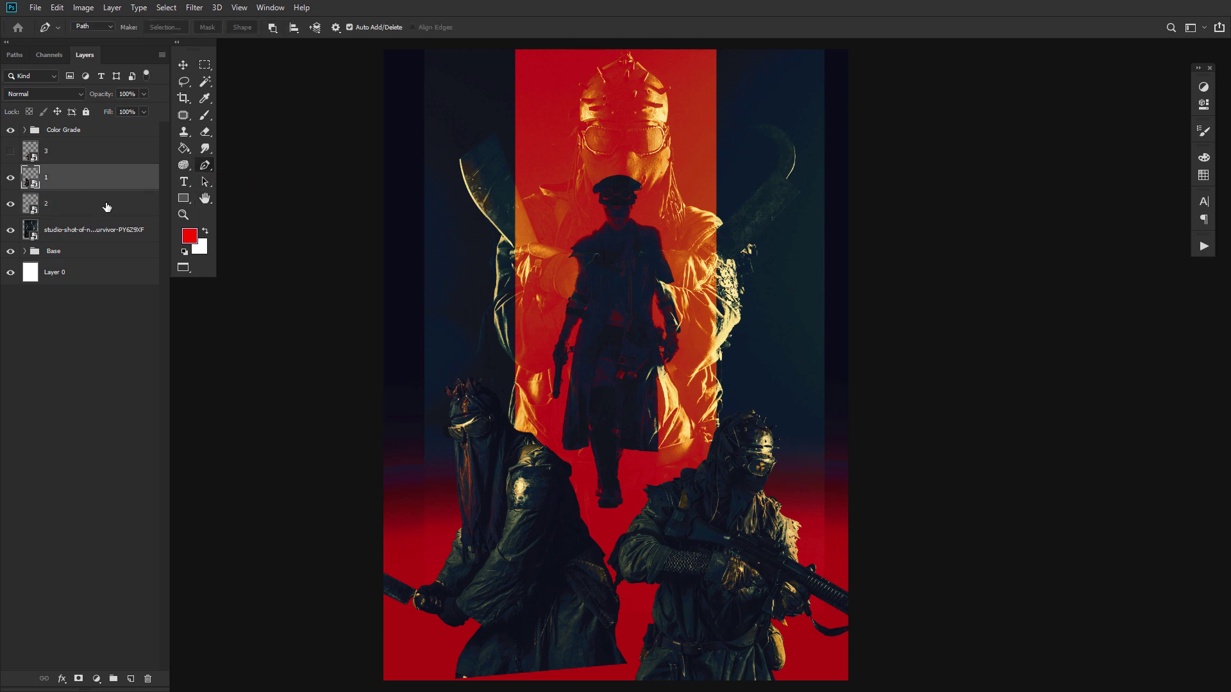
left_click(184, 67)
left_click(511, 474)
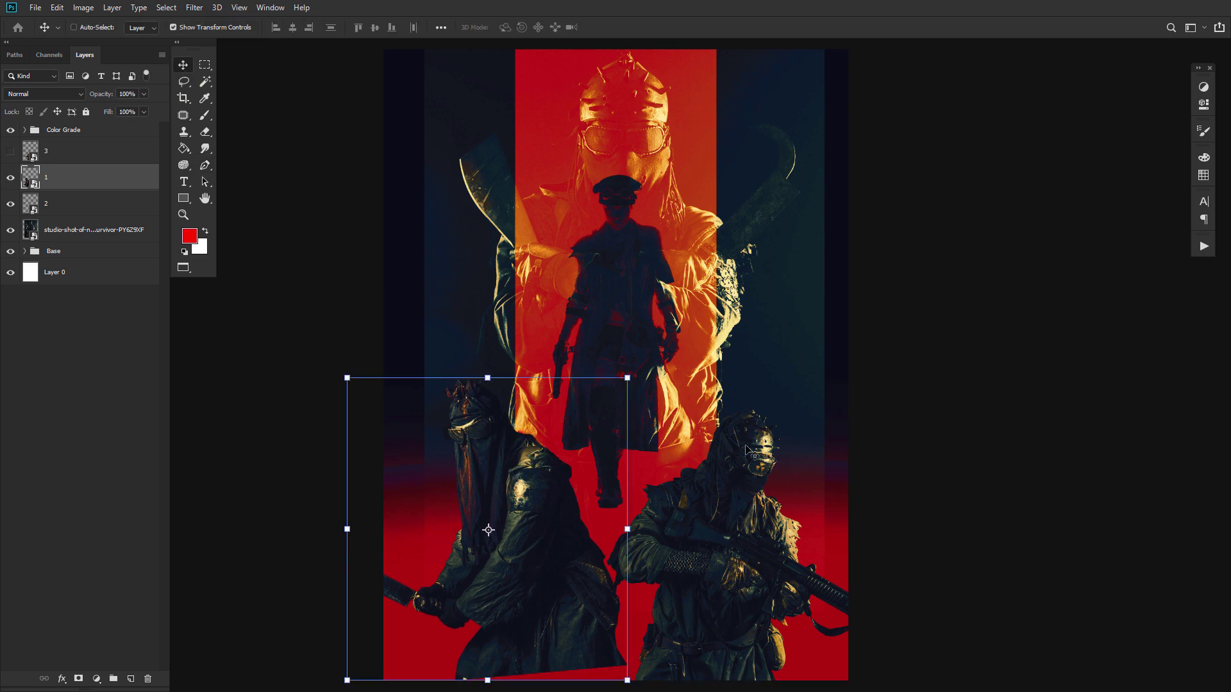
left_click(627, 378)
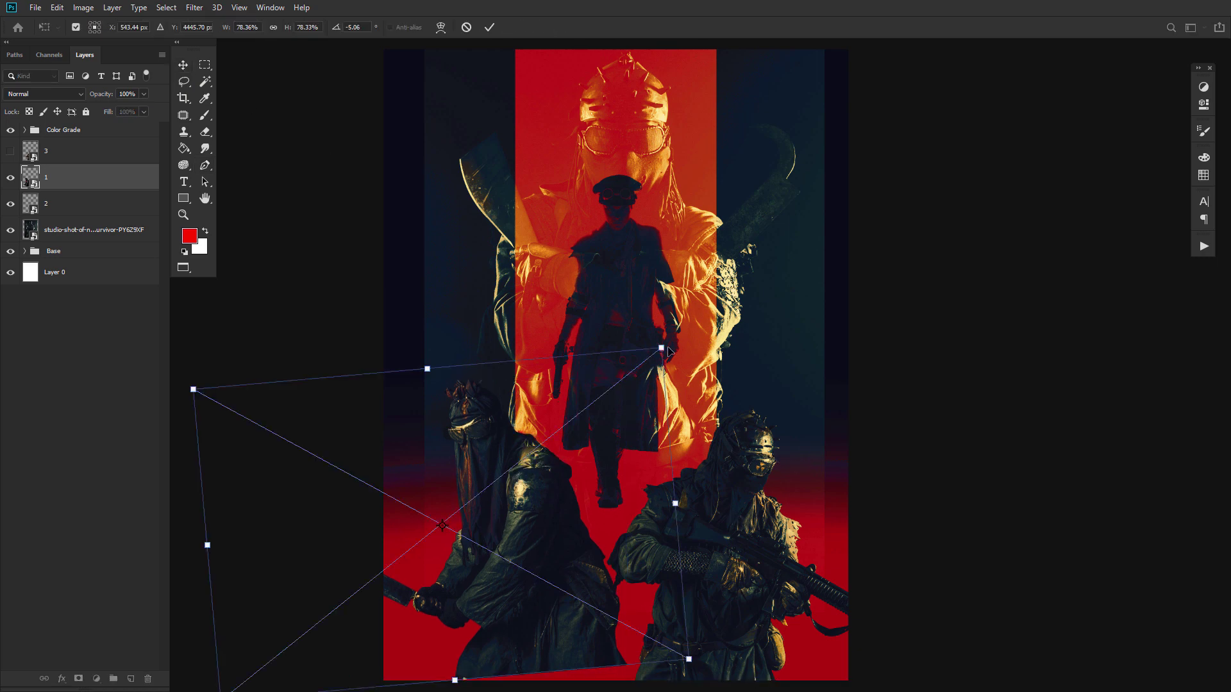
left_click(489, 27)
Show layer 3 and scale its gas-masked survivor to about 86.5%, nudged slightly up
left_click(10, 151)
left_click(96, 156)
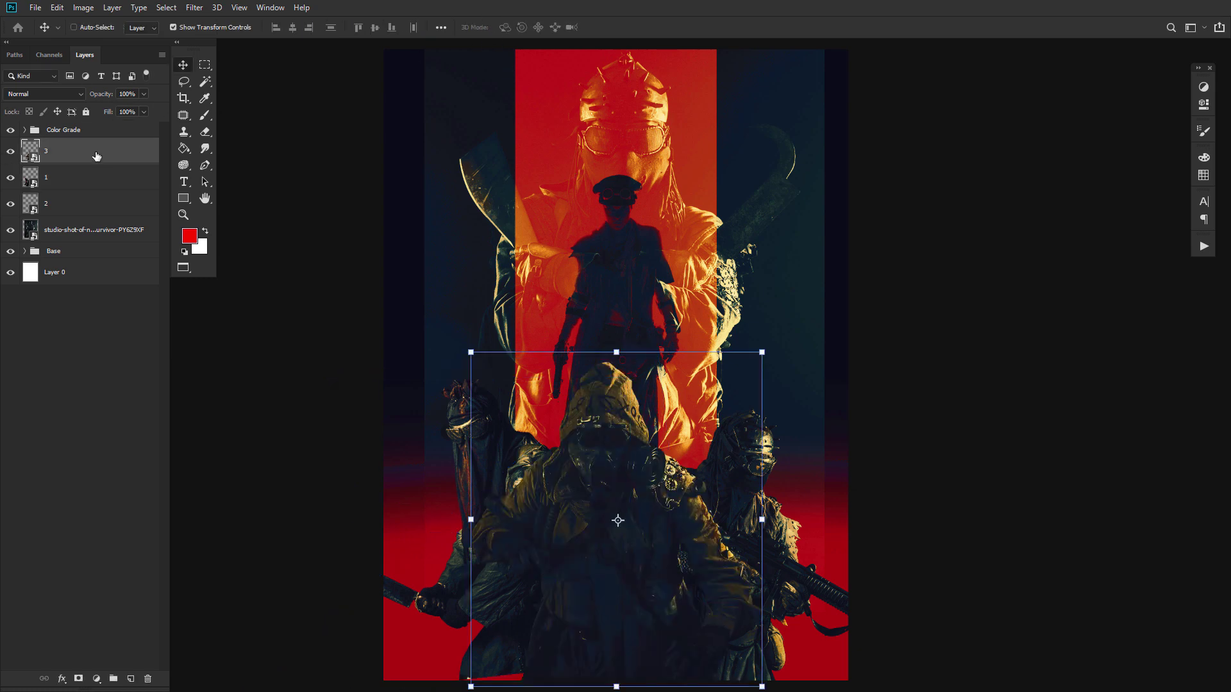
left_click(470, 352)
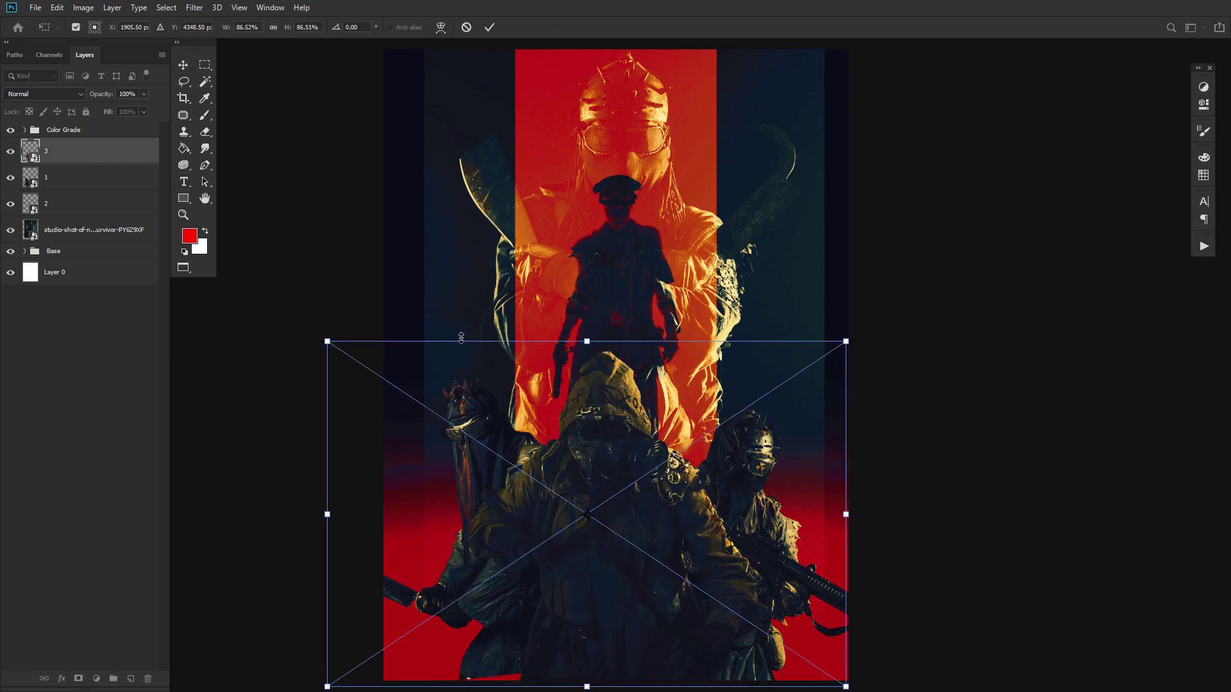
left_click(490, 28)
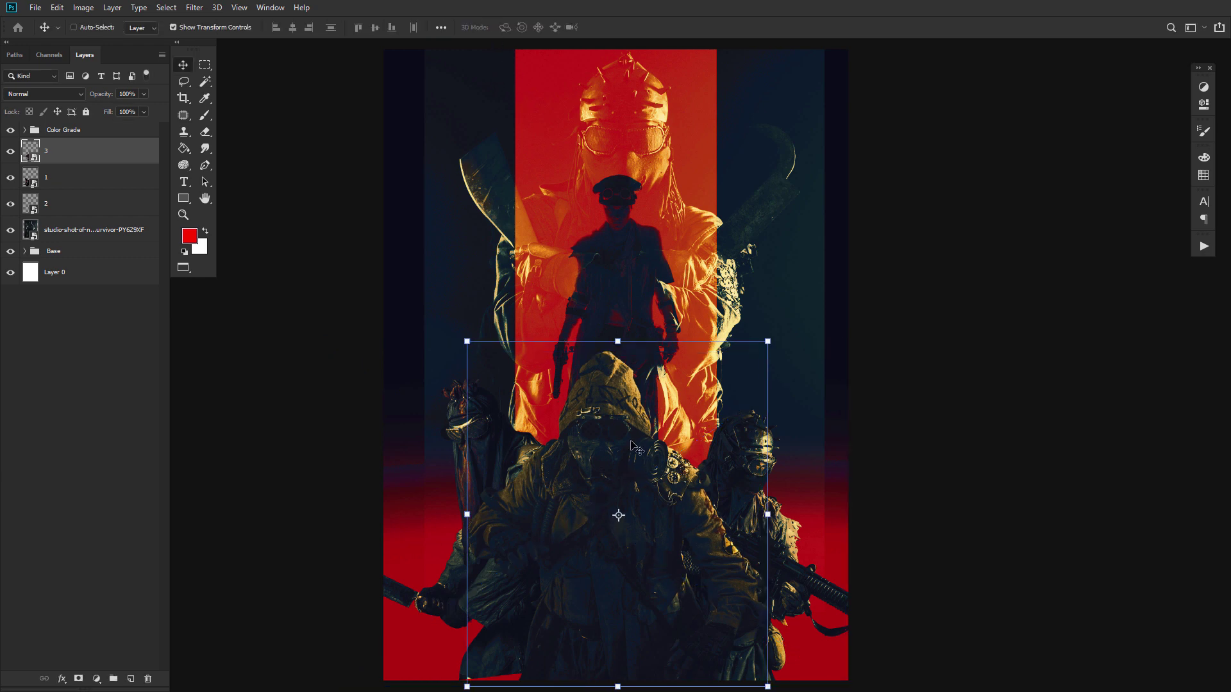
left_click_drag(630, 447, 630, 440)
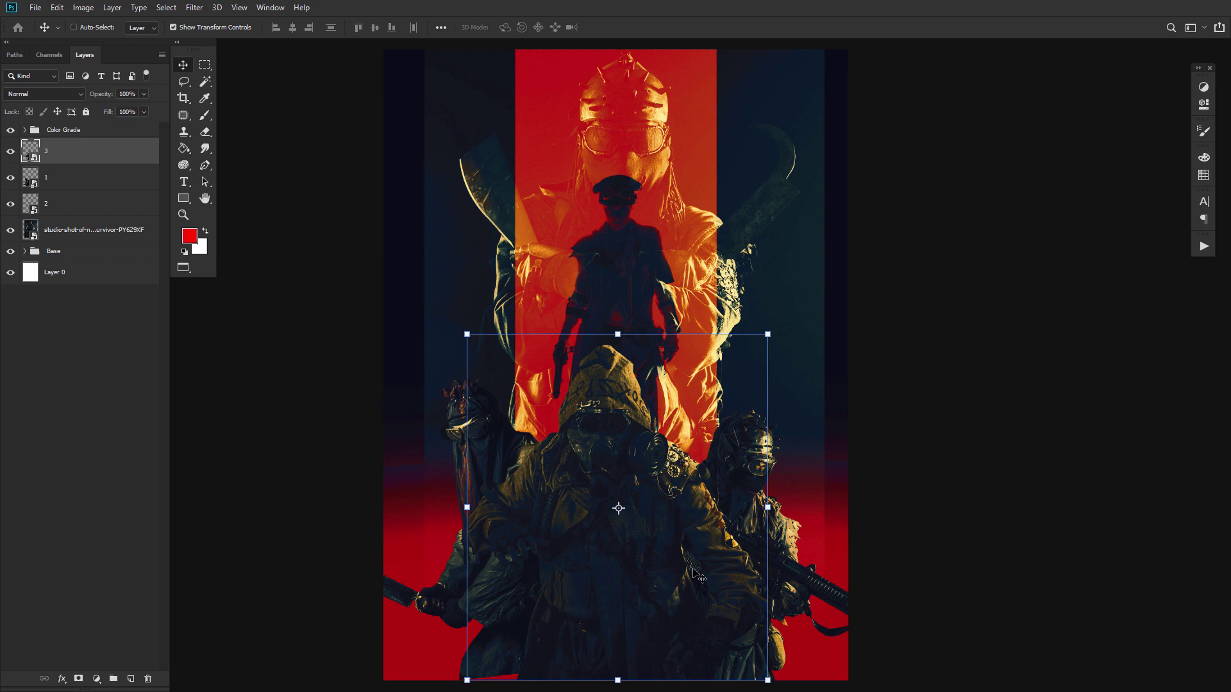
Mask the crossed-machetes backdrop layer with an inverted Magic Wand selection of its dark areas
left_click(100, 235)
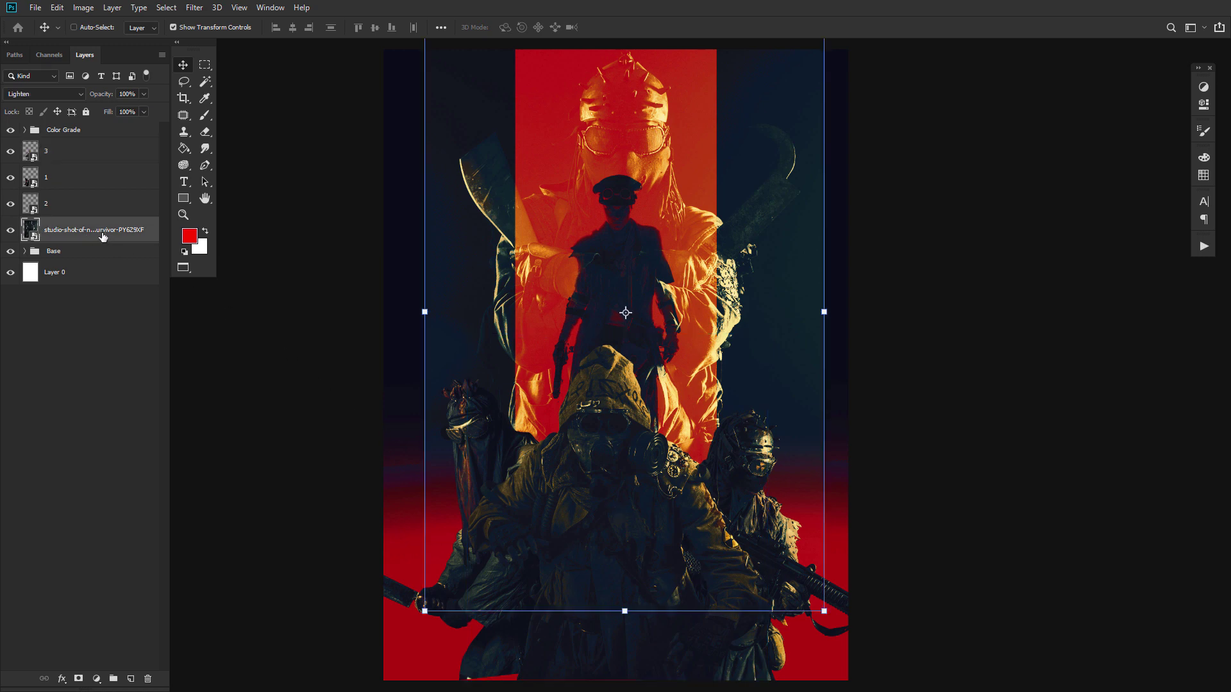
left_click(205, 82)
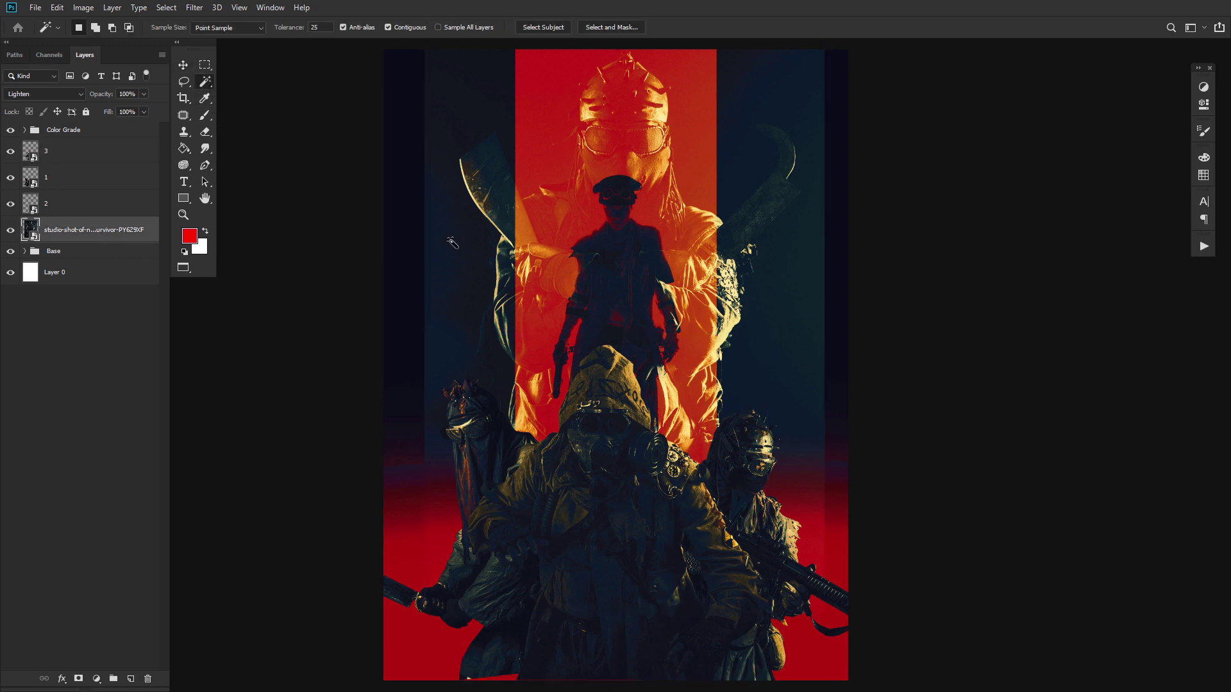
left_click(484, 210)
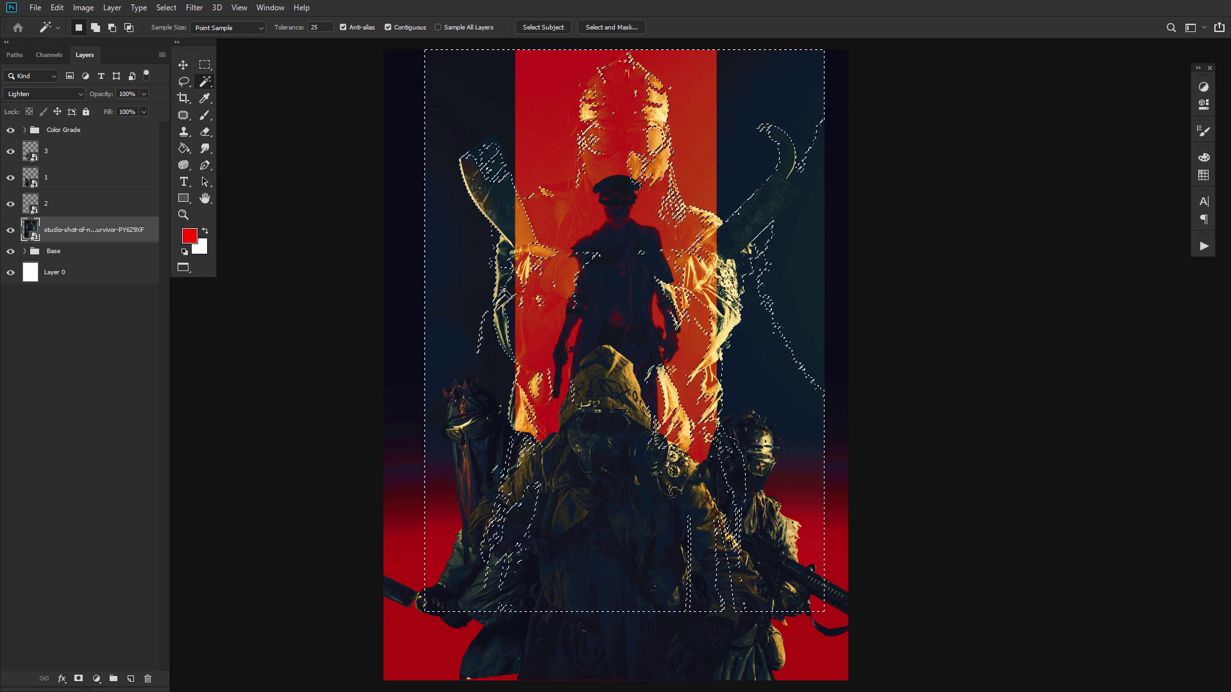
left_click(78, 678)
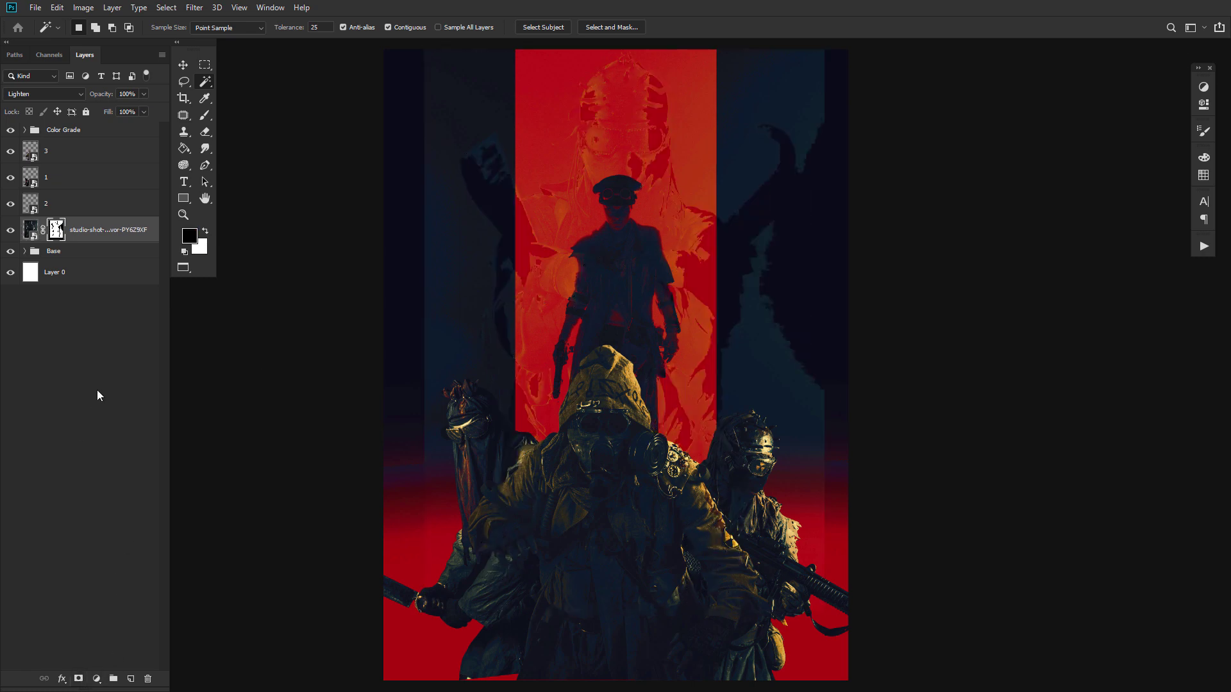
key("ctrl+i")
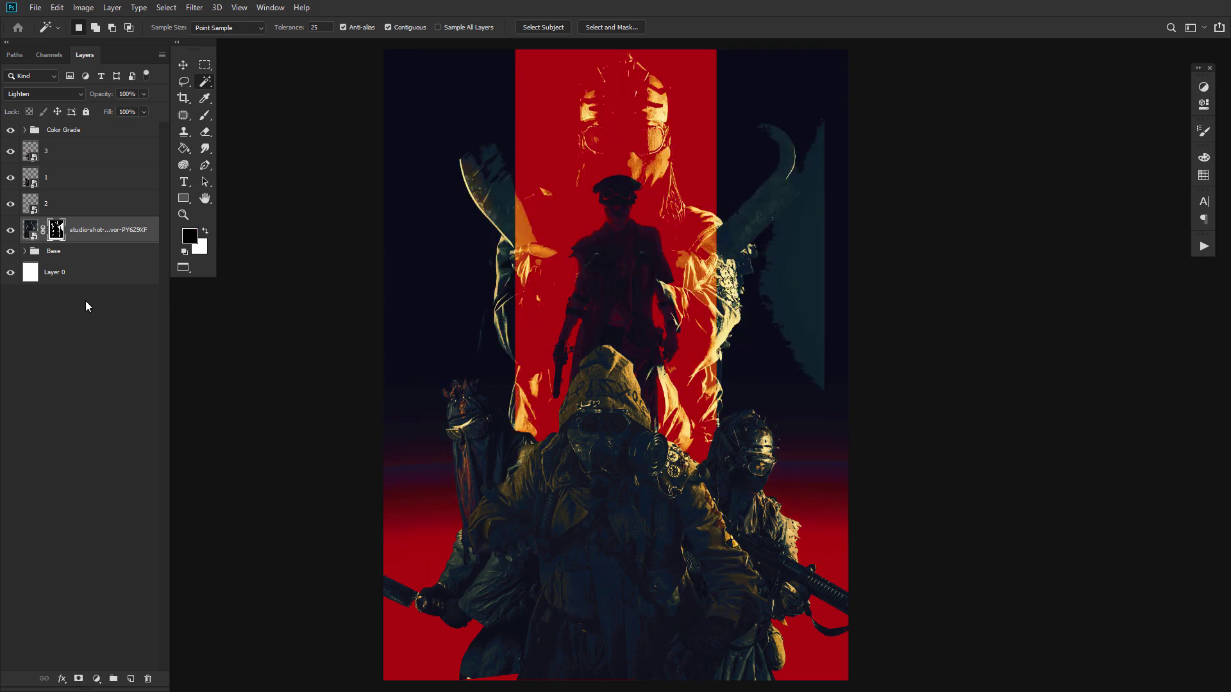
left_click(813, 265)
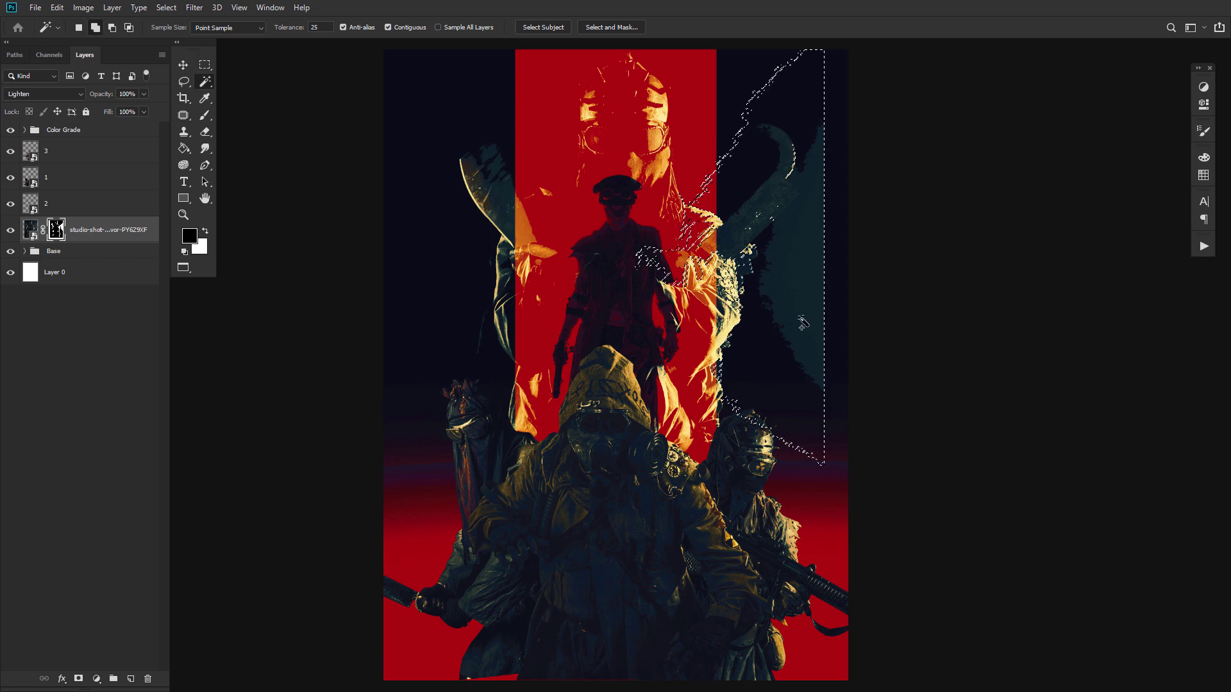
left_click(205, 116)
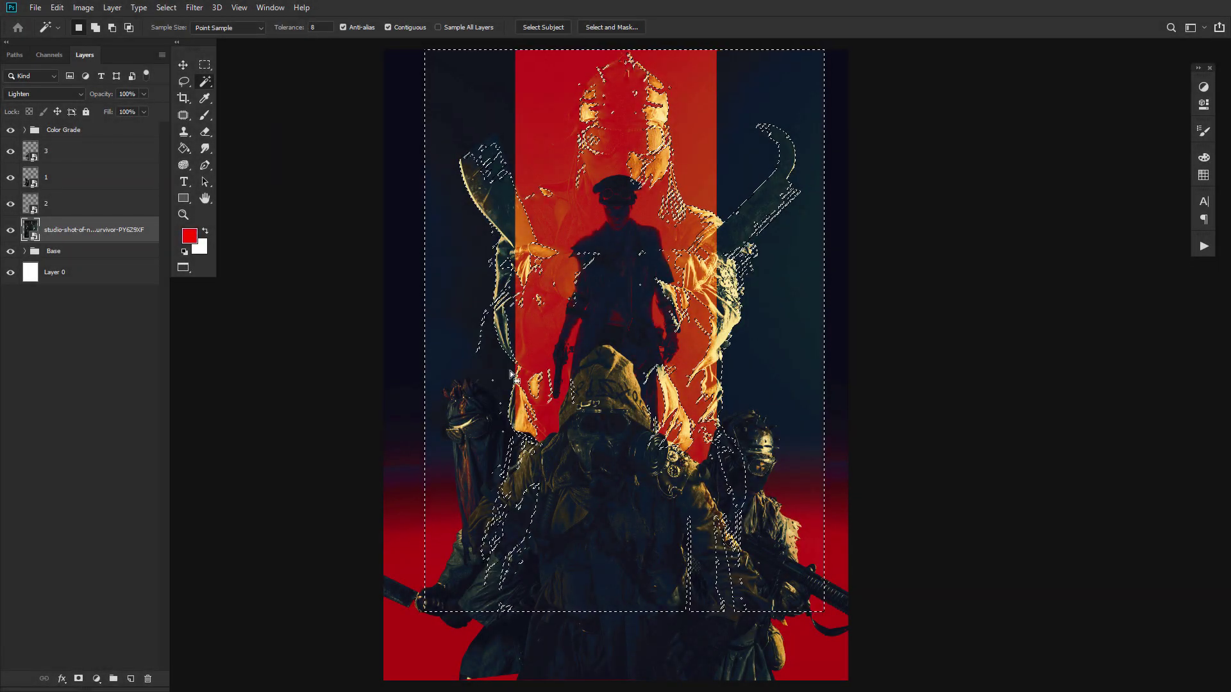
left_click(79, 678)
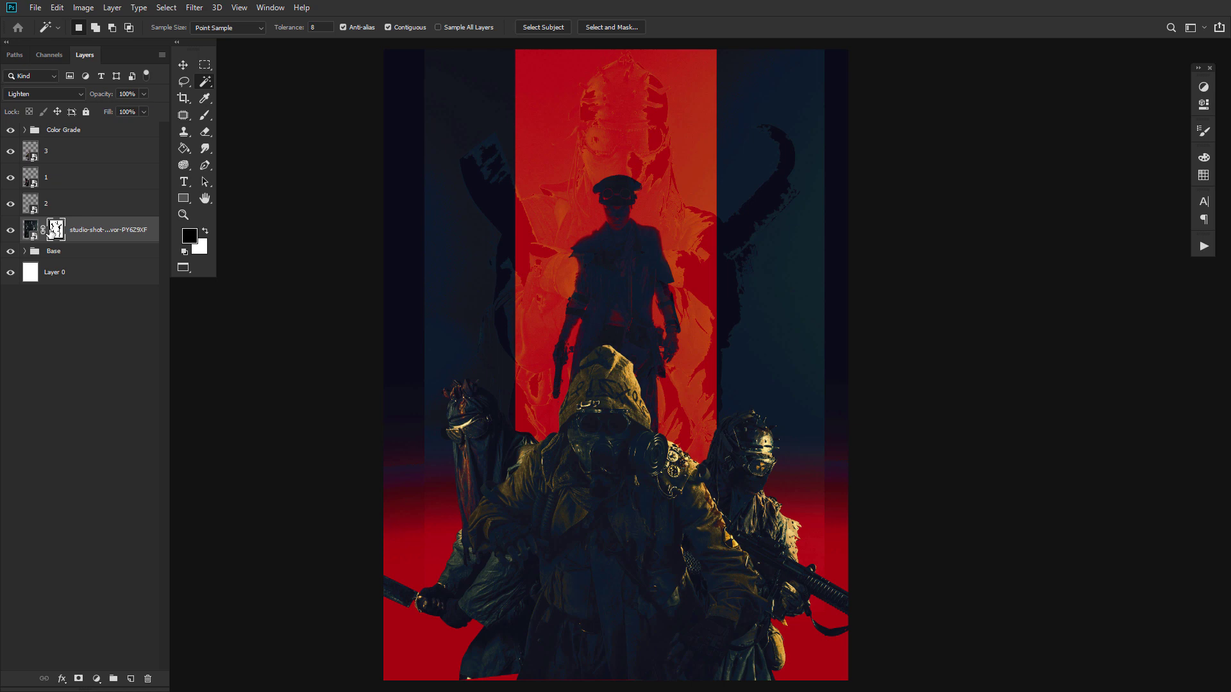
key("ctrl+i")
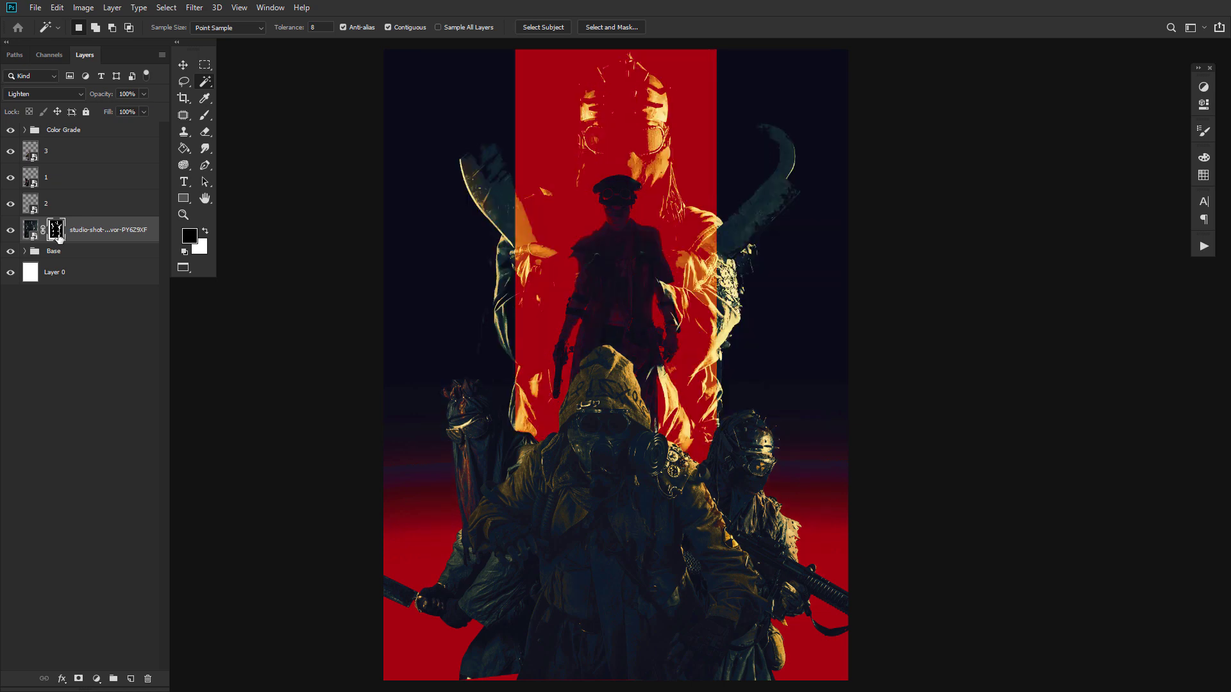
Disable and re-enable the mask to compare, keep Lighten mode, and select layers 3, 1 and 2
right_click(58, 241)
left_click(61, 233)
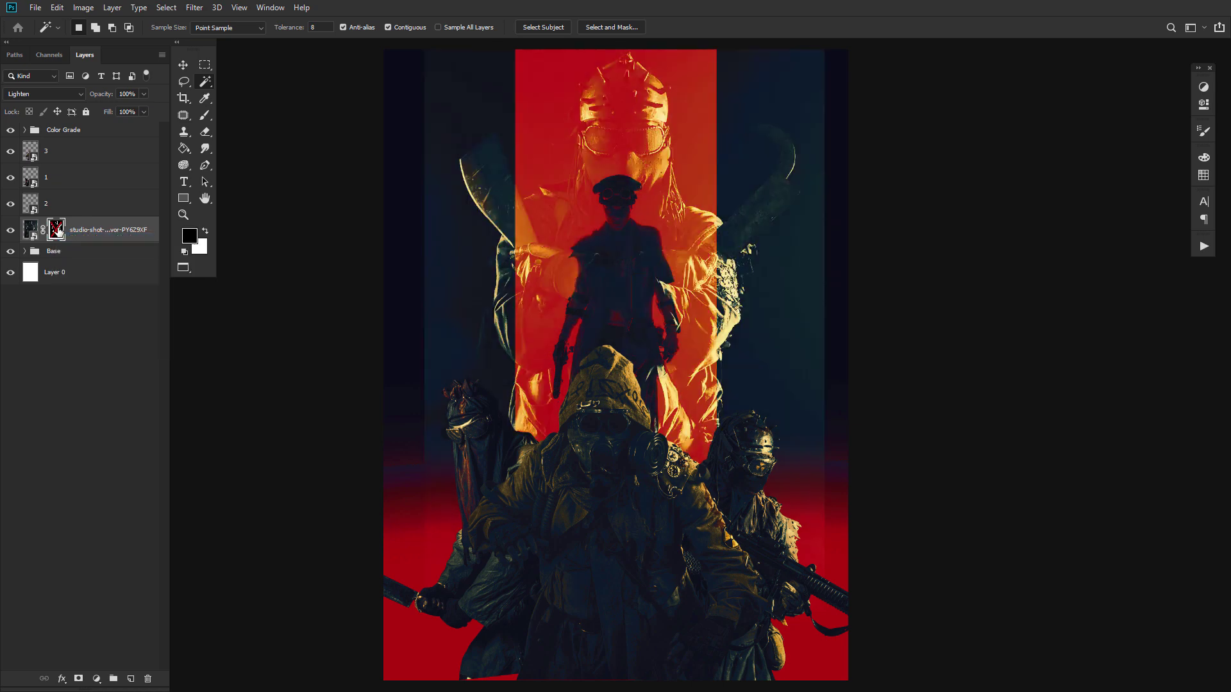
right_click(61, 232)
left_click(64, 236)
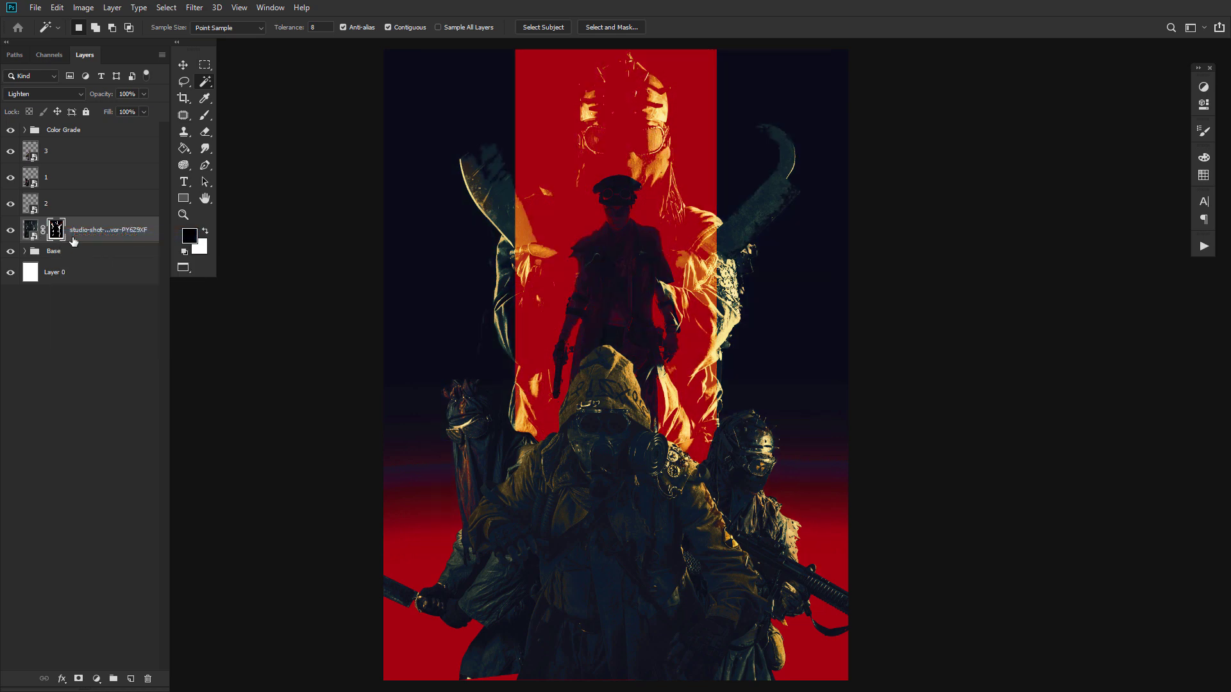
left_click(58, 95)
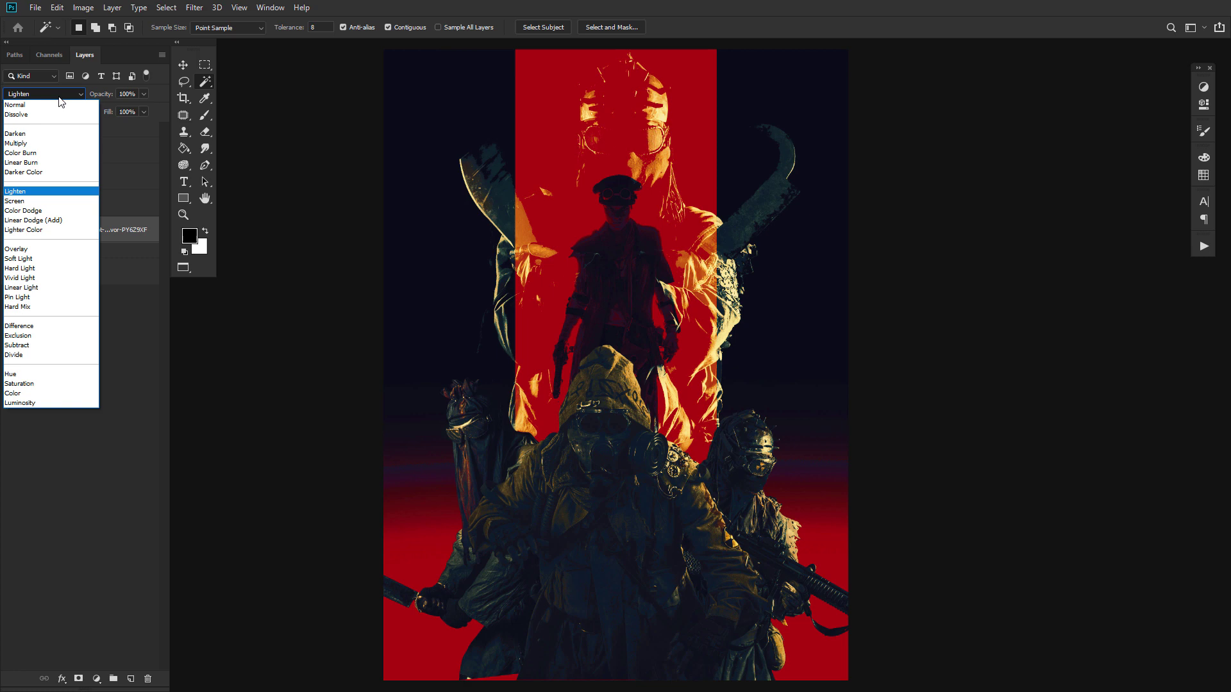
left_click(23, 192)
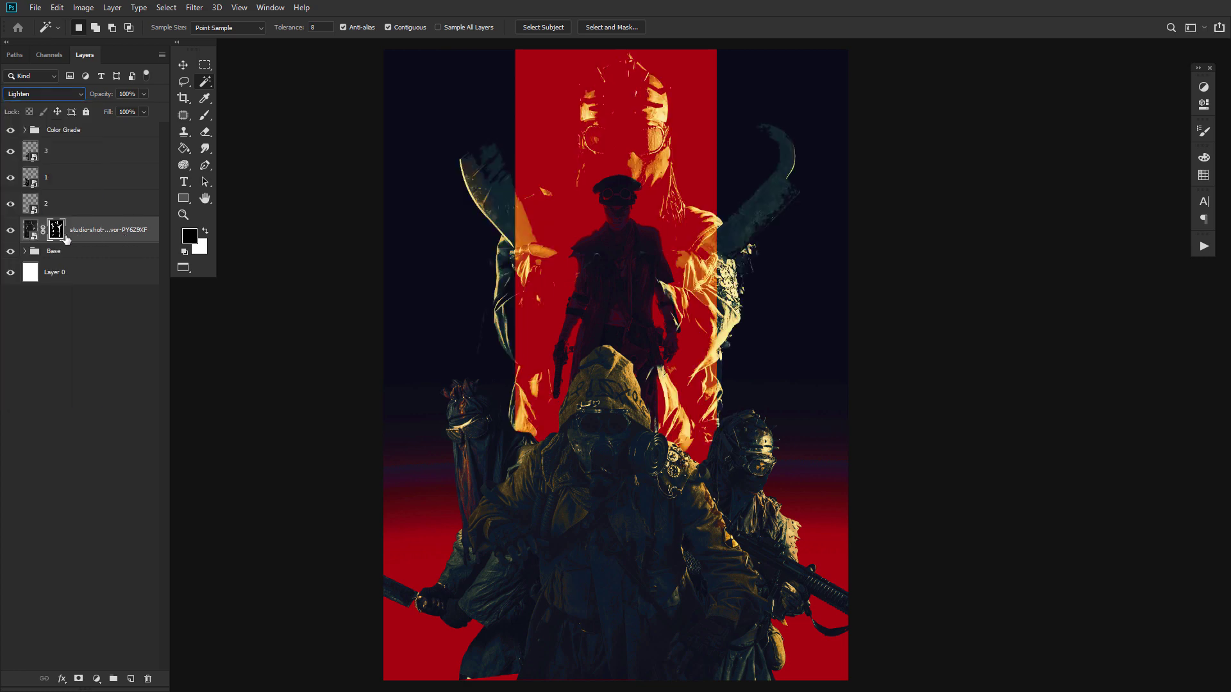
left_click(95, 154, "shift")
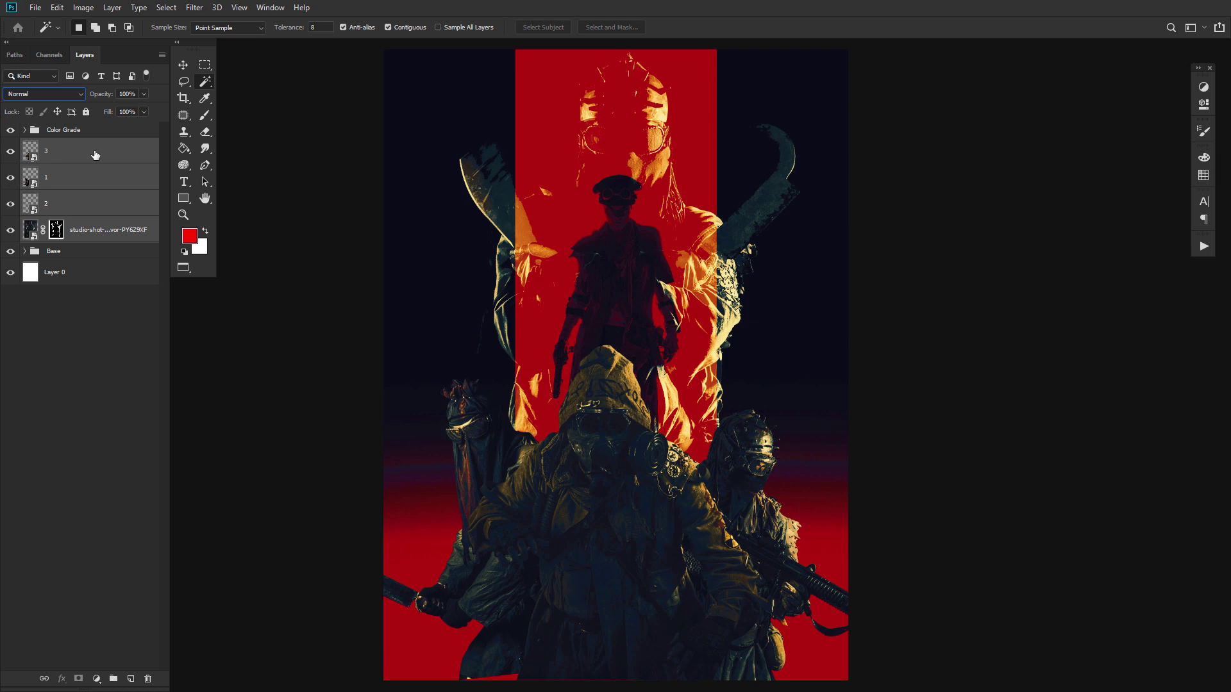
Group the selected figure layers, name the group 'Bad Guys', and toggle its visibility to check it
key("ctrl+g")
double_click(61, 146)
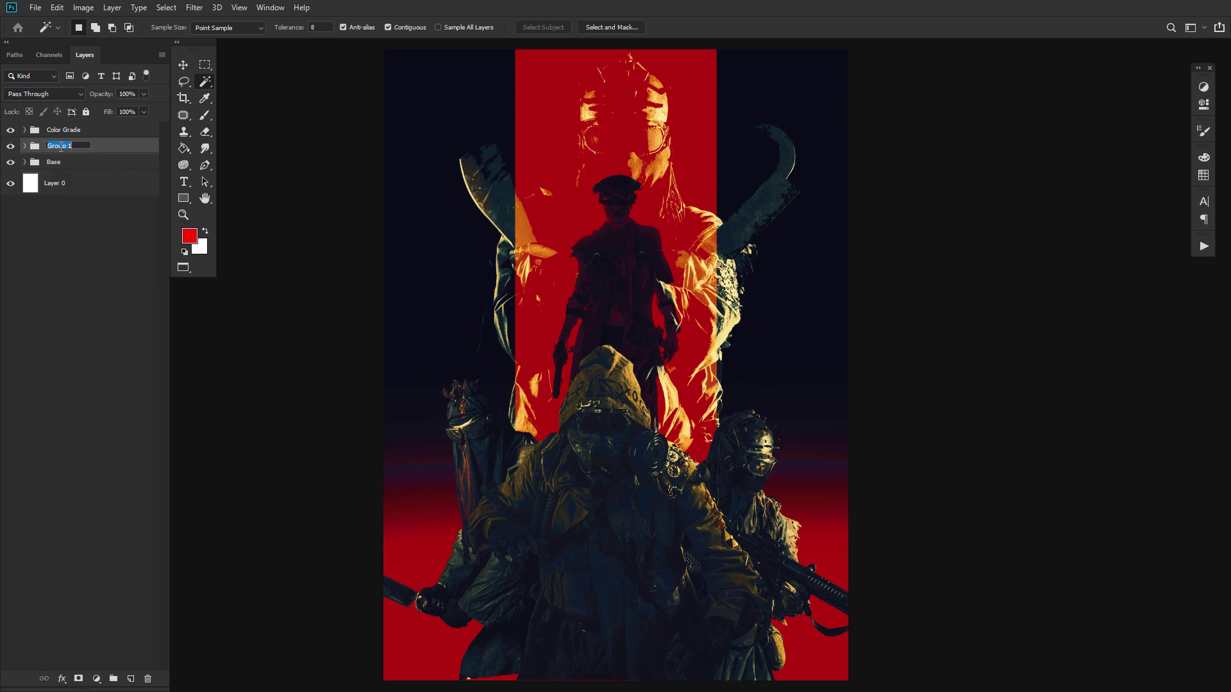
type("Bad Guys")
key("Return")
left_click(11, 146)
left_click(11, 146)
Zoom in closely on the hooded figures, centring the view on the bag-headed figure
left_click(183, 214)
left_click(653, 499)
left_click(514, 377)
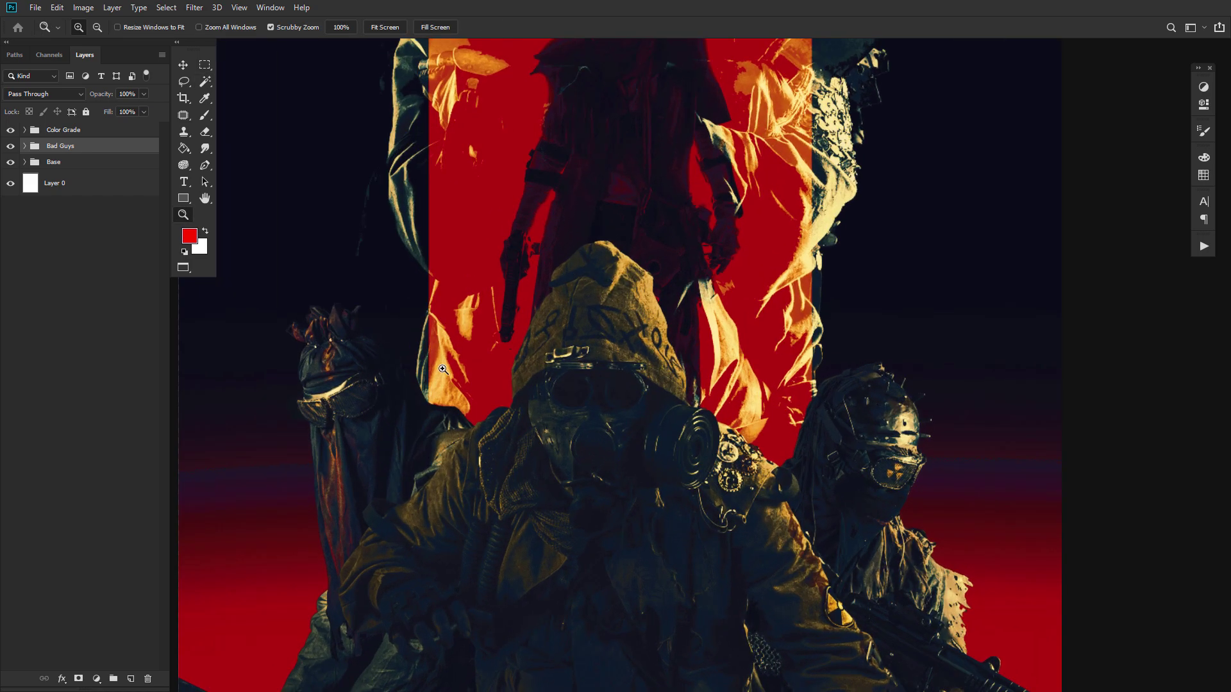
left_click(307, 336)
left_click(306, 335)
left_click_drag(357, 483, 466, 377)
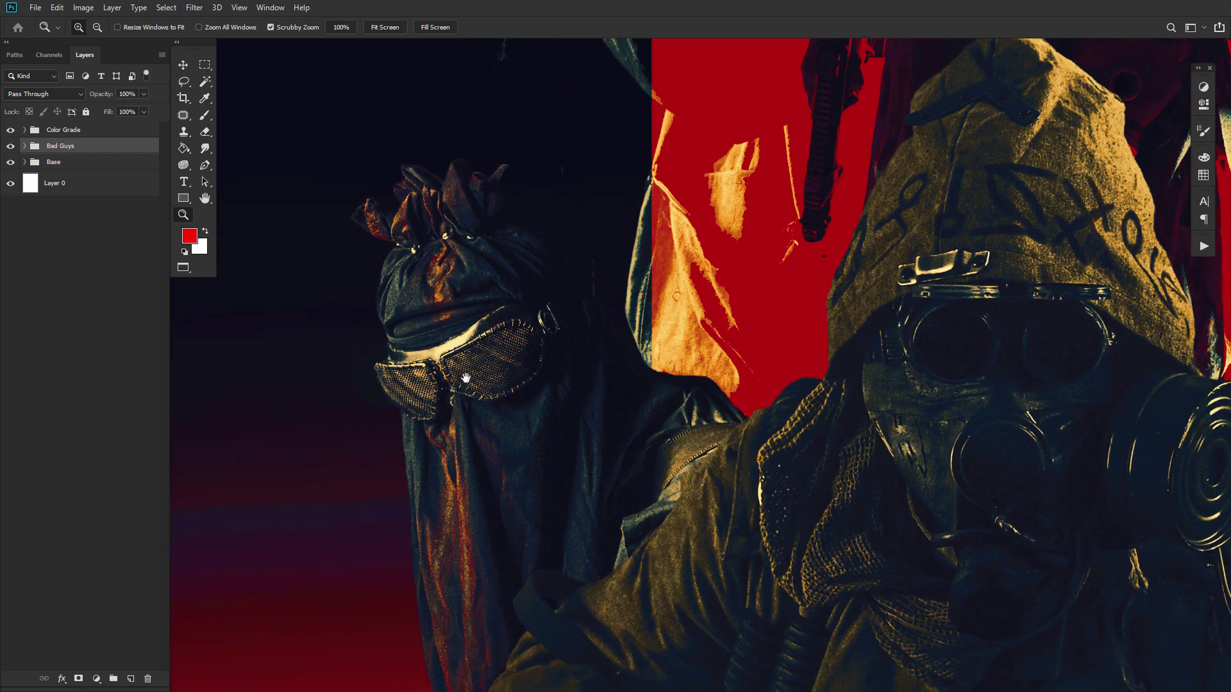
Add a new empty layer above Bad Guys and set up a 15 px red brush
left_click(129, 679)
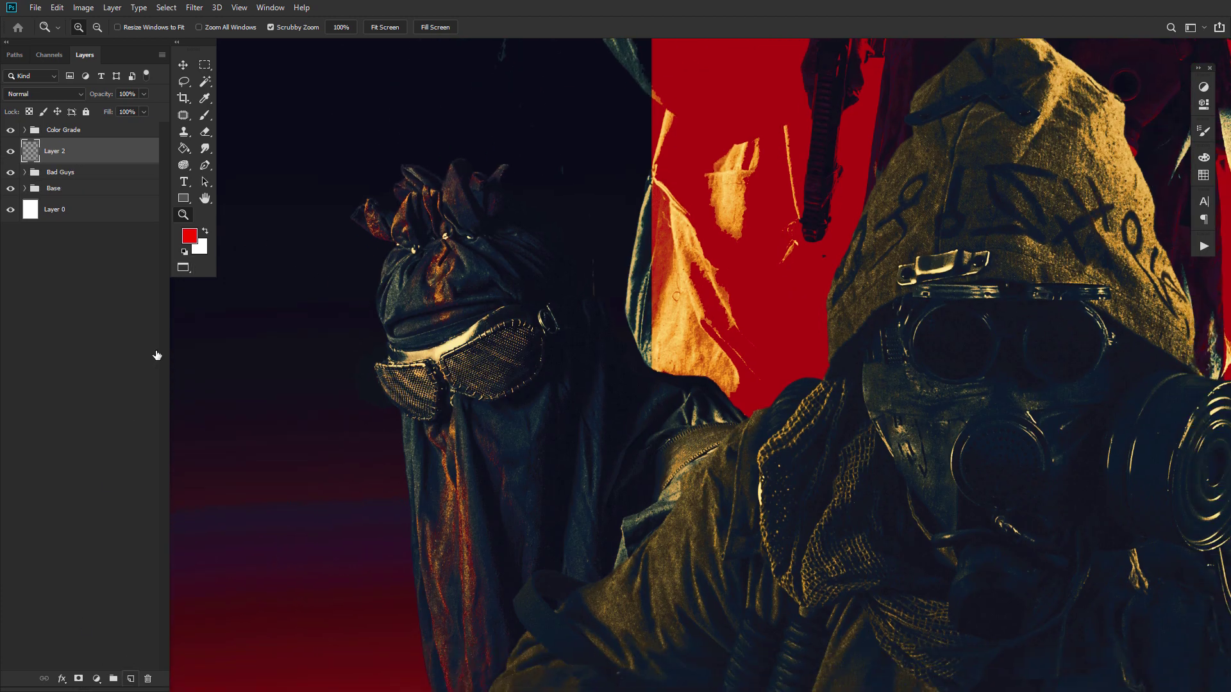
left_click(209, 116)
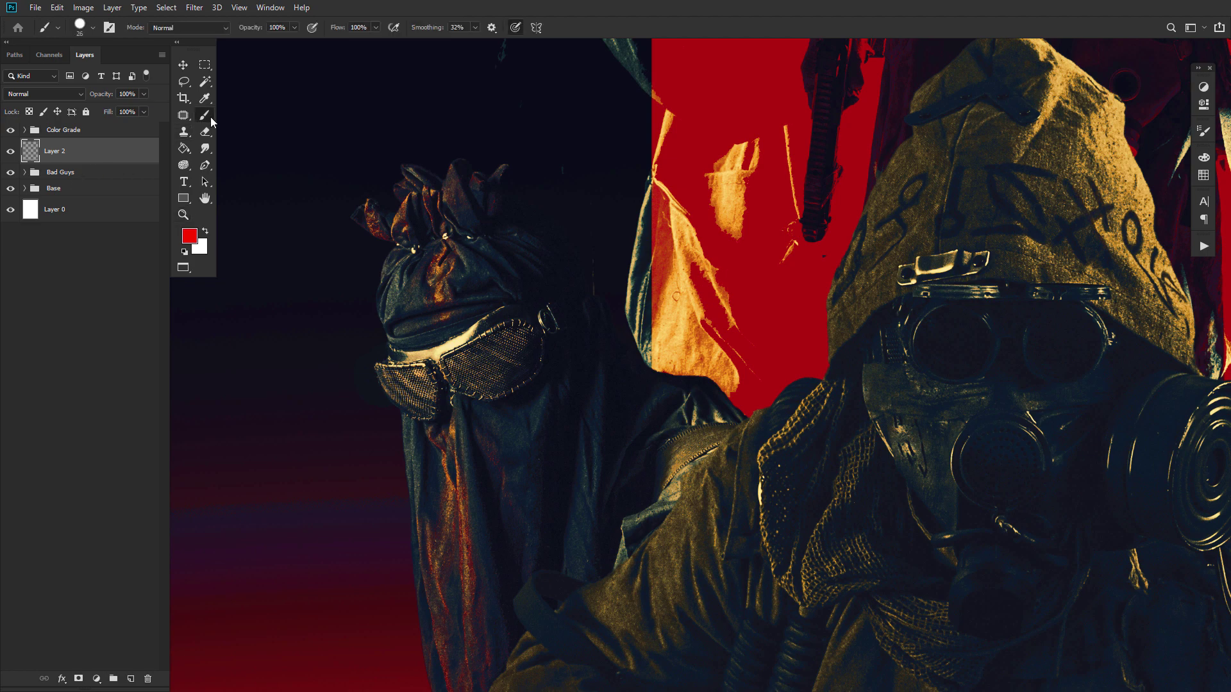
key("bracketleft")
key("ctrl+z")
Paint thin red rim lines along the helmet and the masked figures' edges and goggles
scroll(375, 296, "down", 5)
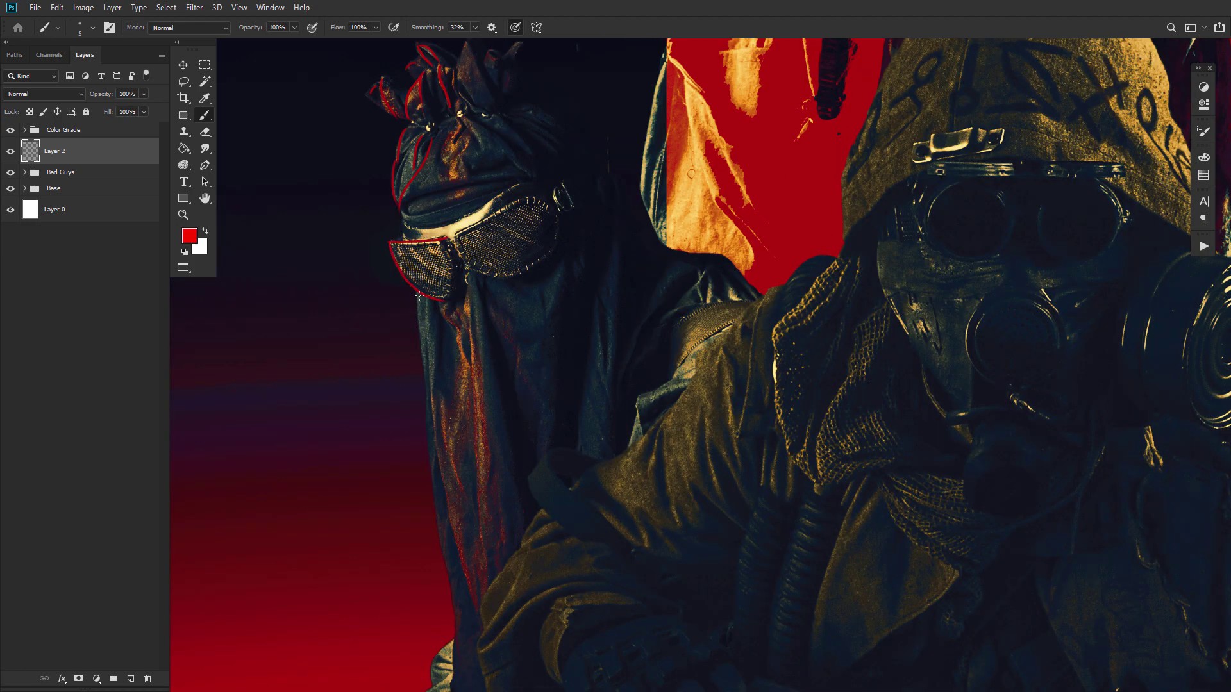
scroll(476, 151, "right", 10)
scroll(475, 152, "up", 5)
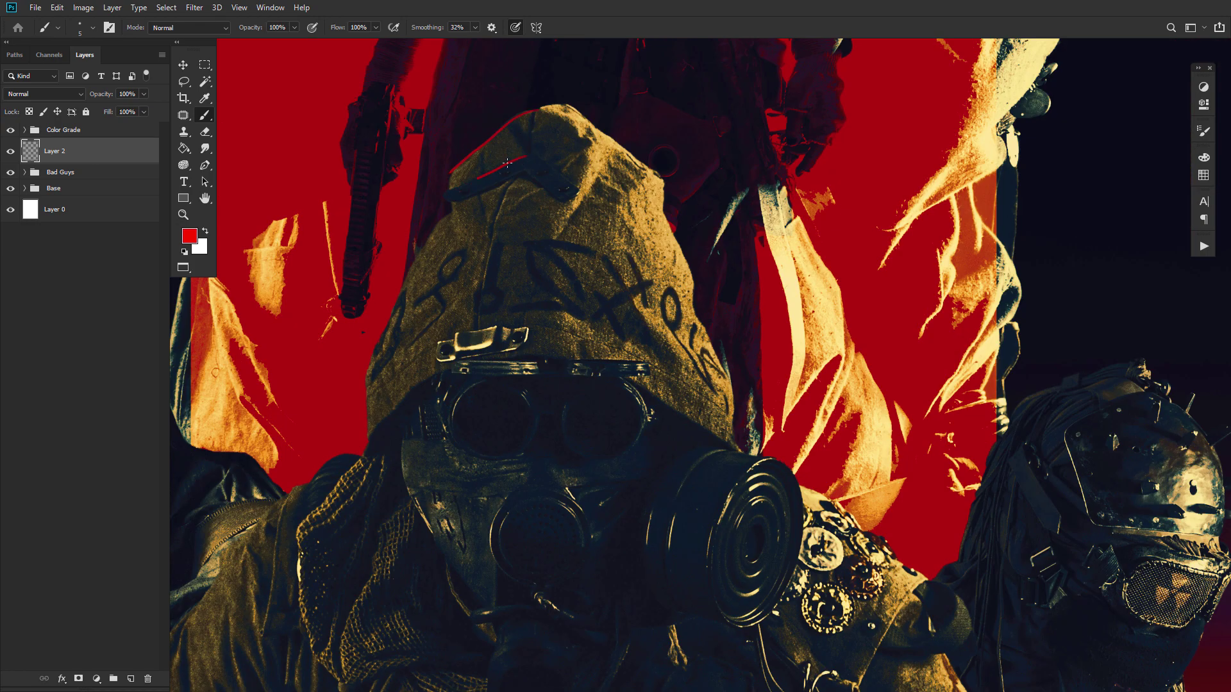
scroll(476, 151, "right", 10)
scroll(476, 152, "down", 2)
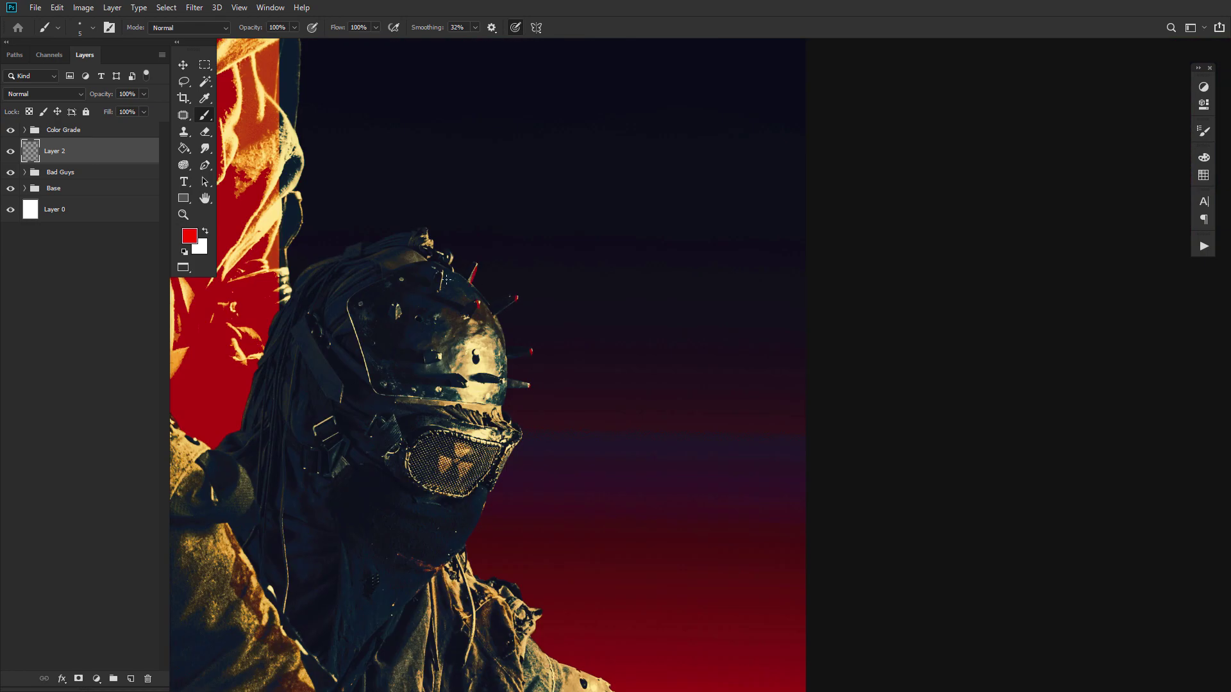
mouse_move(510, 411)
left_mouse_down()
mouse_move(489, 431)
mouse_move(495, 478)
mouse_move(464, 409)
left_mouse_up()
scroll(495, 478, "down", 3)
scroll(582, 302, "up", 4)
scroll(582, 301, "left", 2)
left_click_drag(582, 301, 602, 341)
scroll(602, 341, "down", 5)
scroll(617, 359, "up", 6)
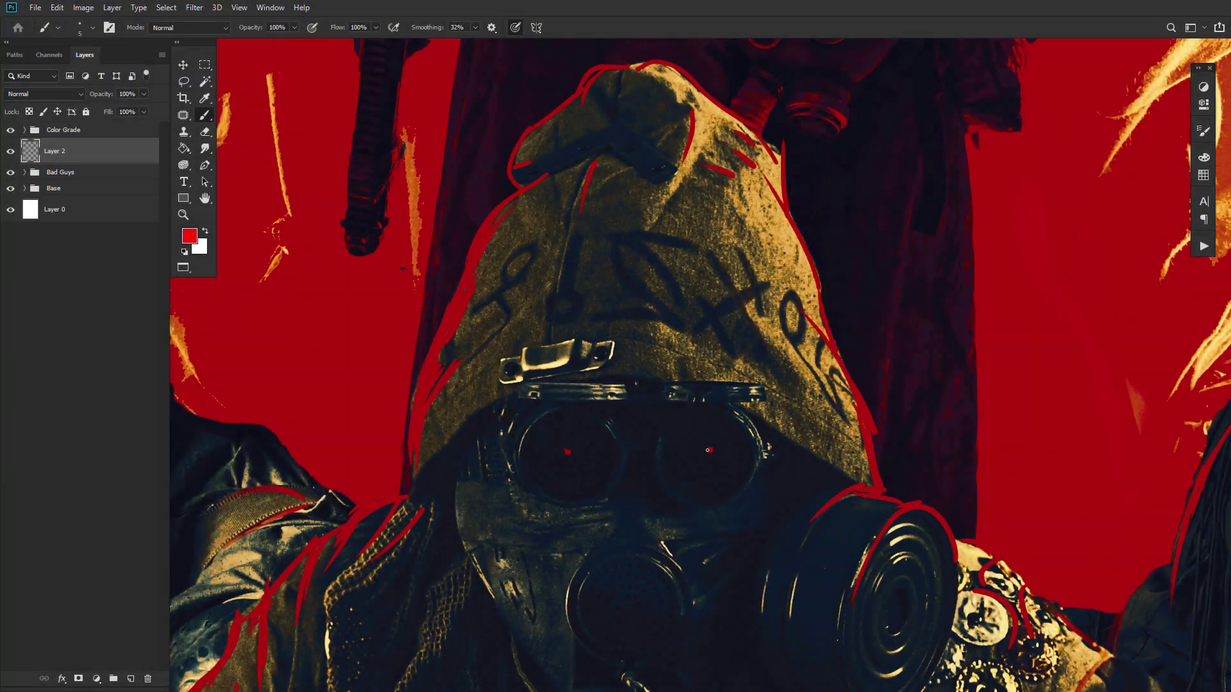
scroll(587, 414, "up", 3)
scroll(587, 415, "down", 3)
scroll(565, 340, "up", 2)
scroll(565, 339, "up", 1)
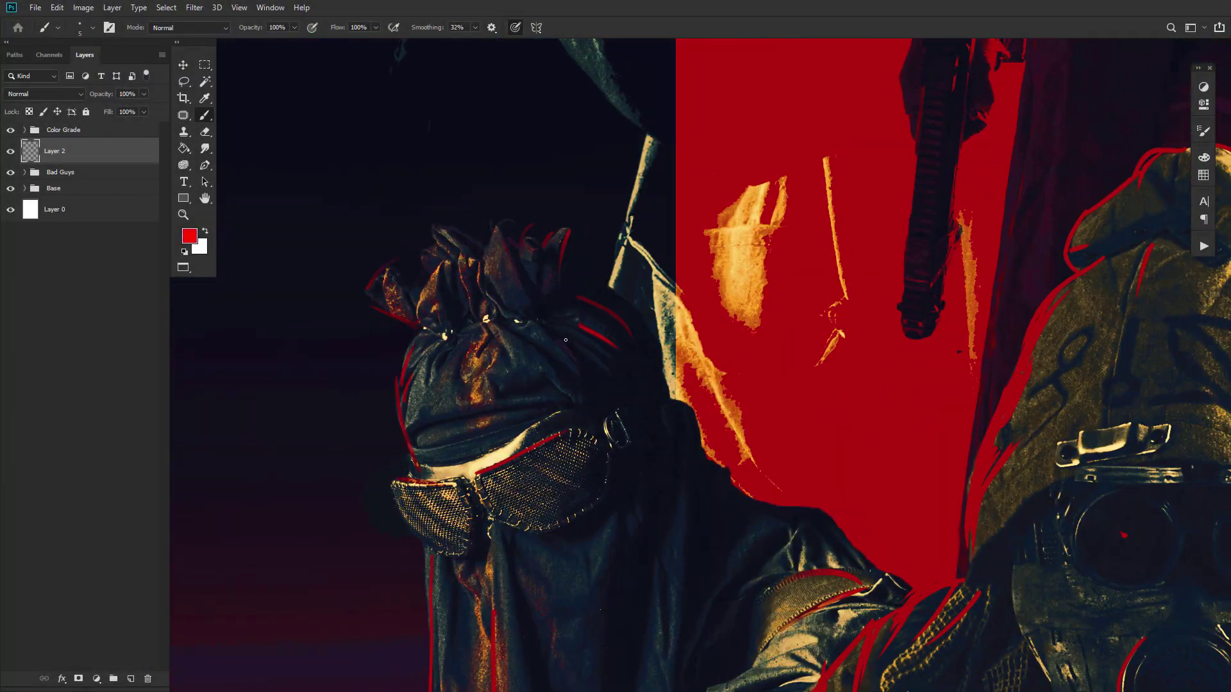
scroll(660, 401, "right", 5)
scroll(659, 402, "down", 2)
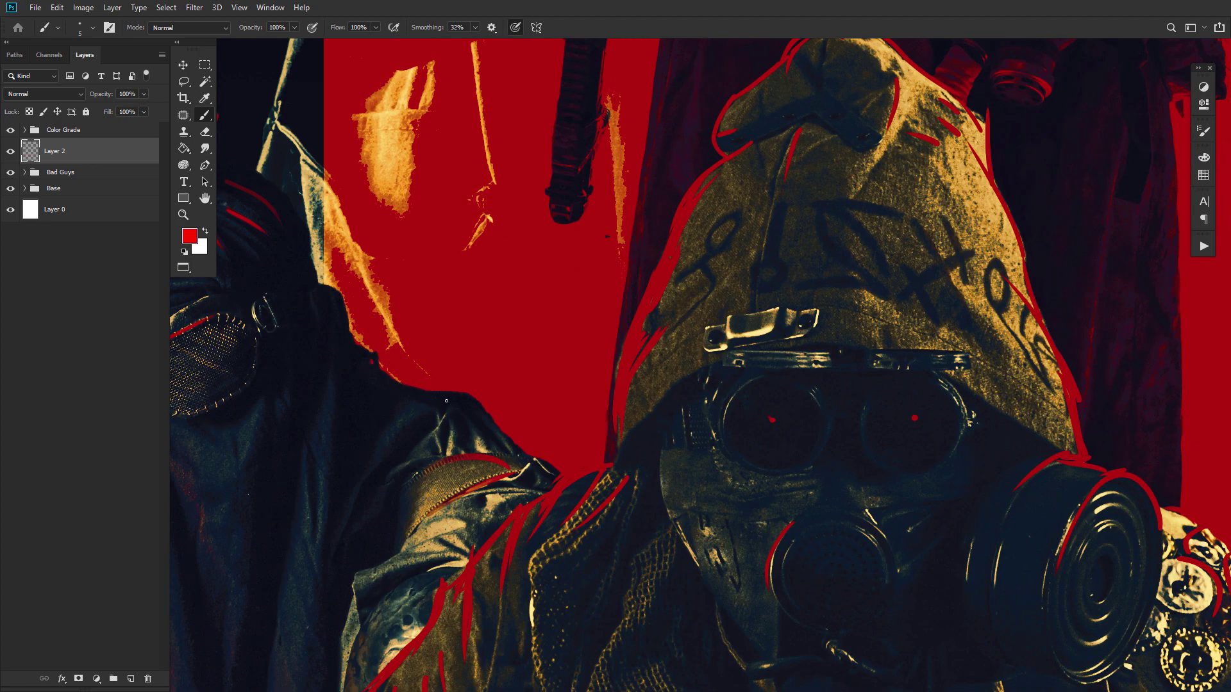
scroll(641, 440, "down", 2)
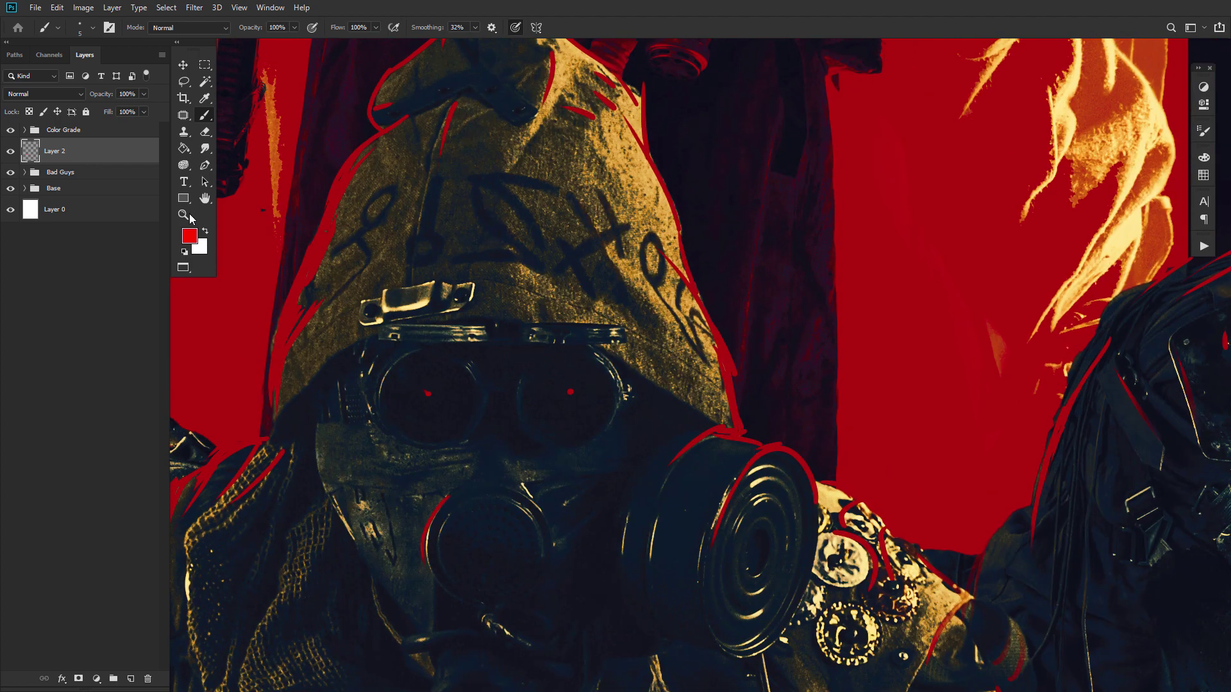
Zoom out to the whole poster and toggle Layer 2 to compare the red outlines
key("z")
left_click(575, 431, "alt")
left_click(576, 431, "alt")
left_click(564, 459, "alt")
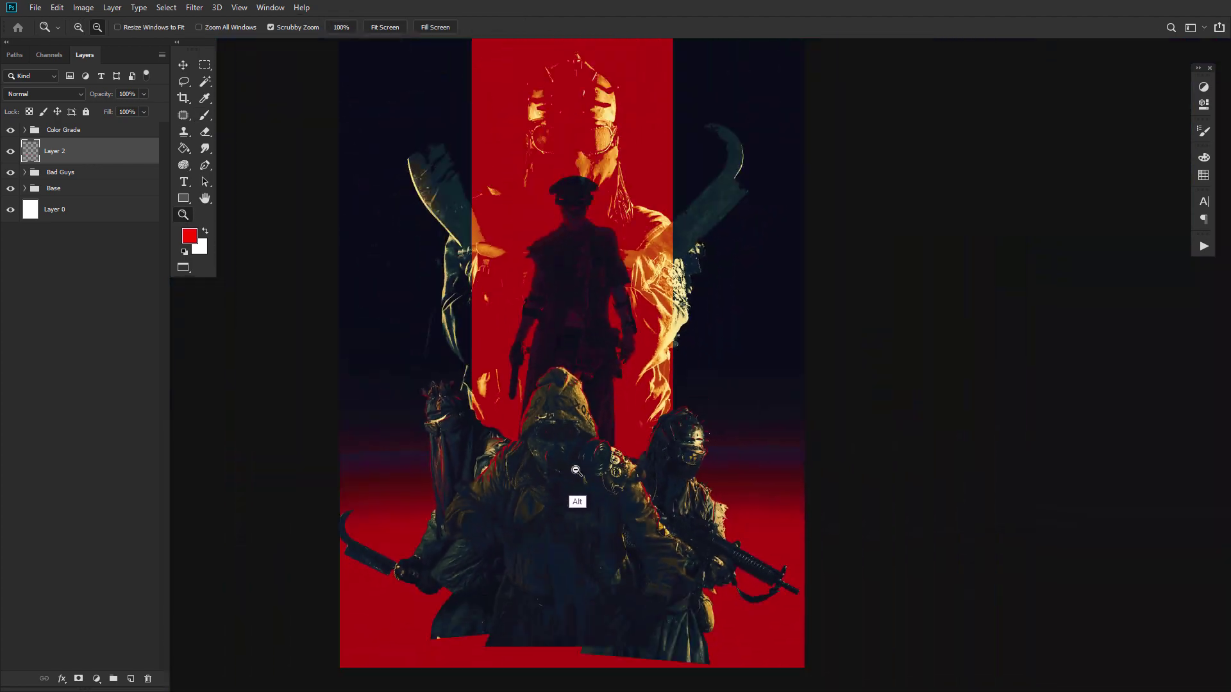
mouse_move(585, 387)
left_mouse_down()
mouse_move(579, 417)
mouse_move(586, 393)
left_mouse_up()
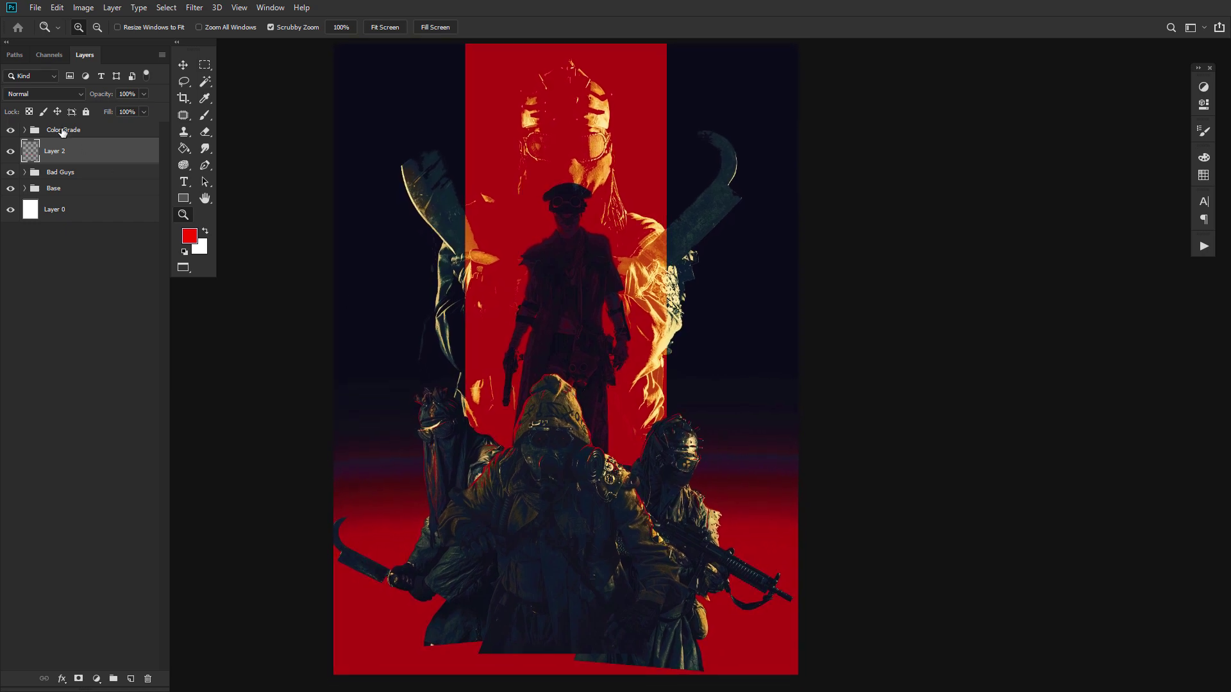
left_click(12, 152)
left_click(11, 152)
key("b")
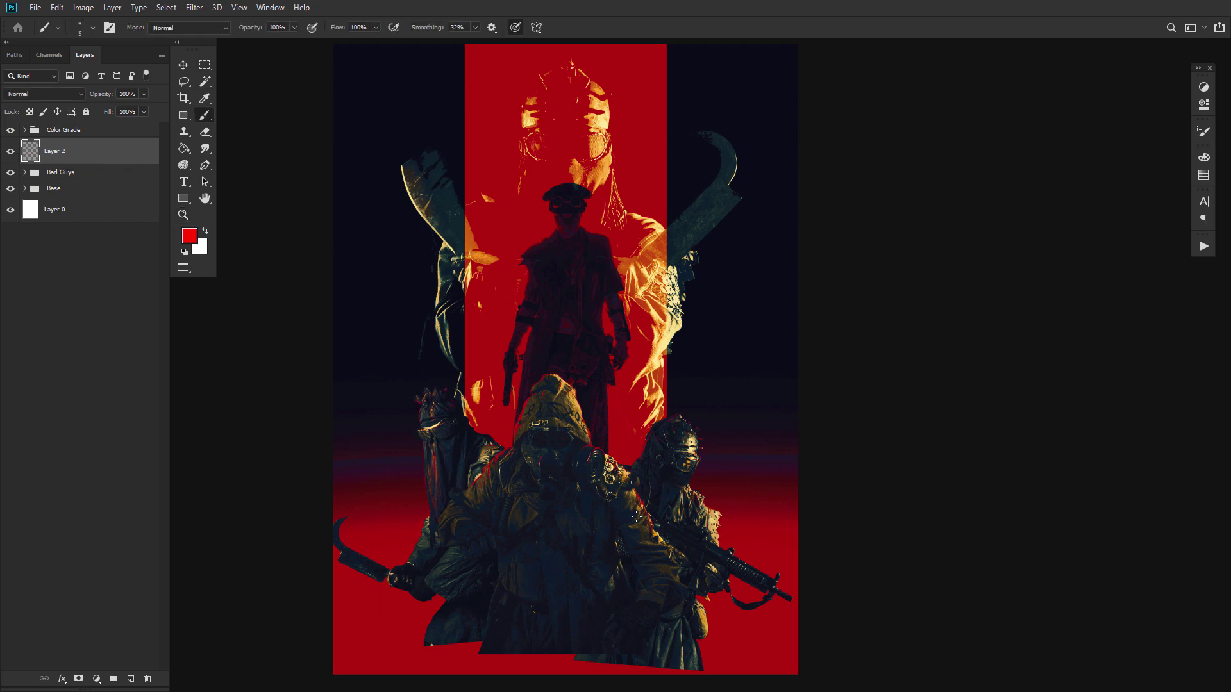
On a new Layer 3, darken the poster's bottom with a 2400 px soft black brush
left_click(131, 678)
left_click(58, 27)
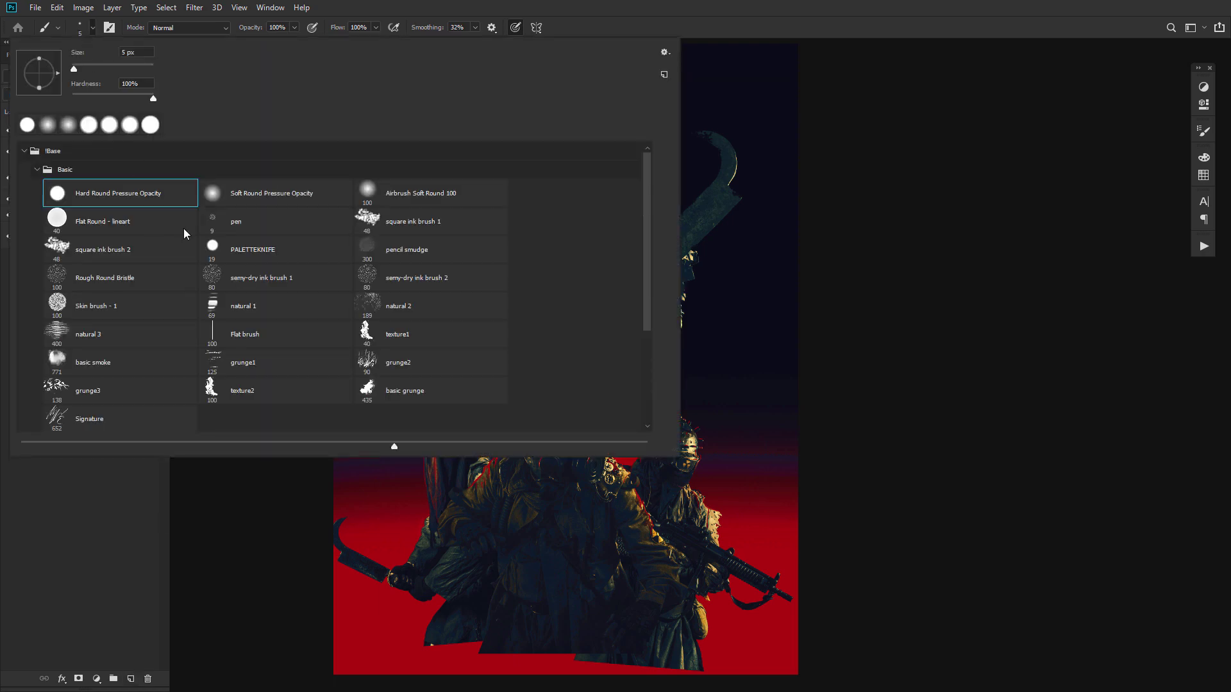
key("Escape")
key("bracketright")
key("bracketright")
key("bracketright")
key("bracketright")
key("bracketright")
key("bracketright")
key("bracketright")
key("bracketright")
key("bracketright")
key("bracketright")
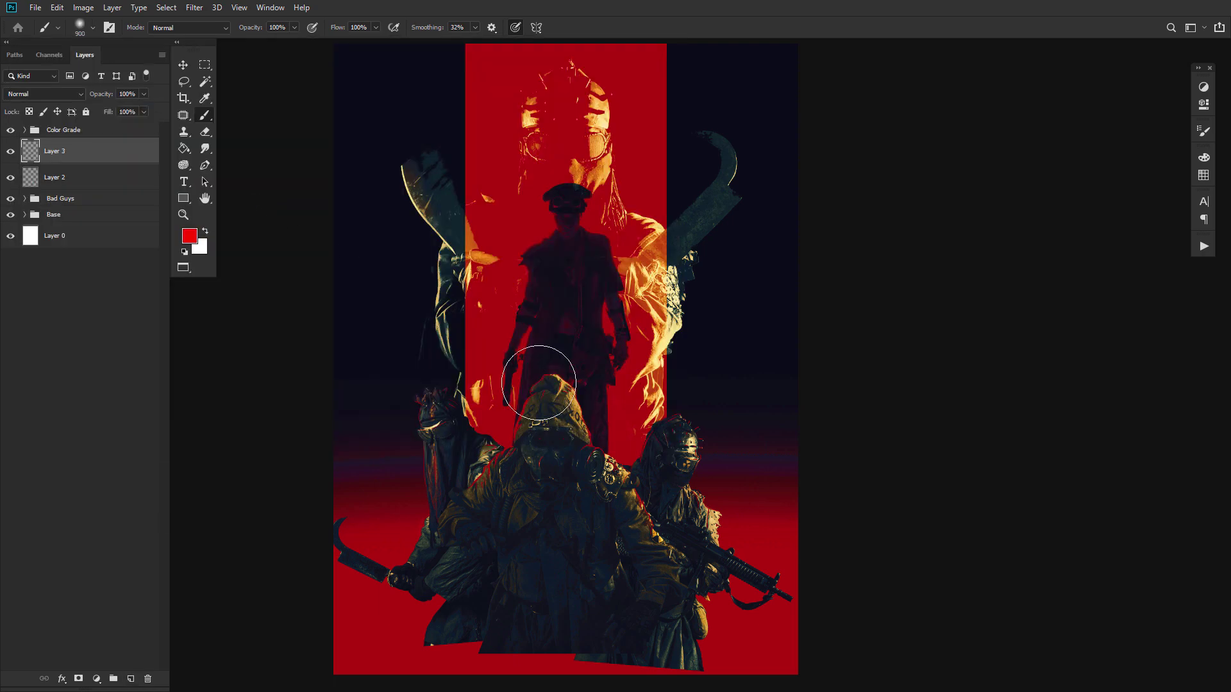
left_click(185, 252)
key("bracketright")
key("bracketright")
key("bracketright")
key("bracketright")
key("bracketright")
key("bracketright")
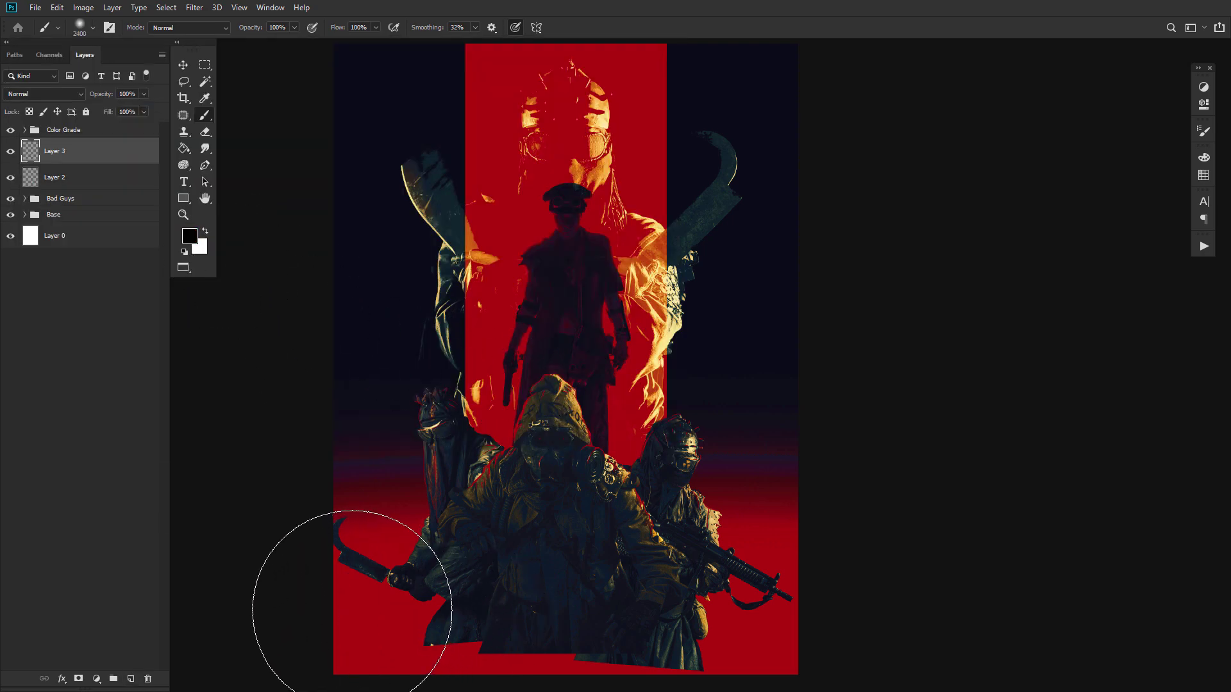
left_click_drag(344, 590, 940, 638)
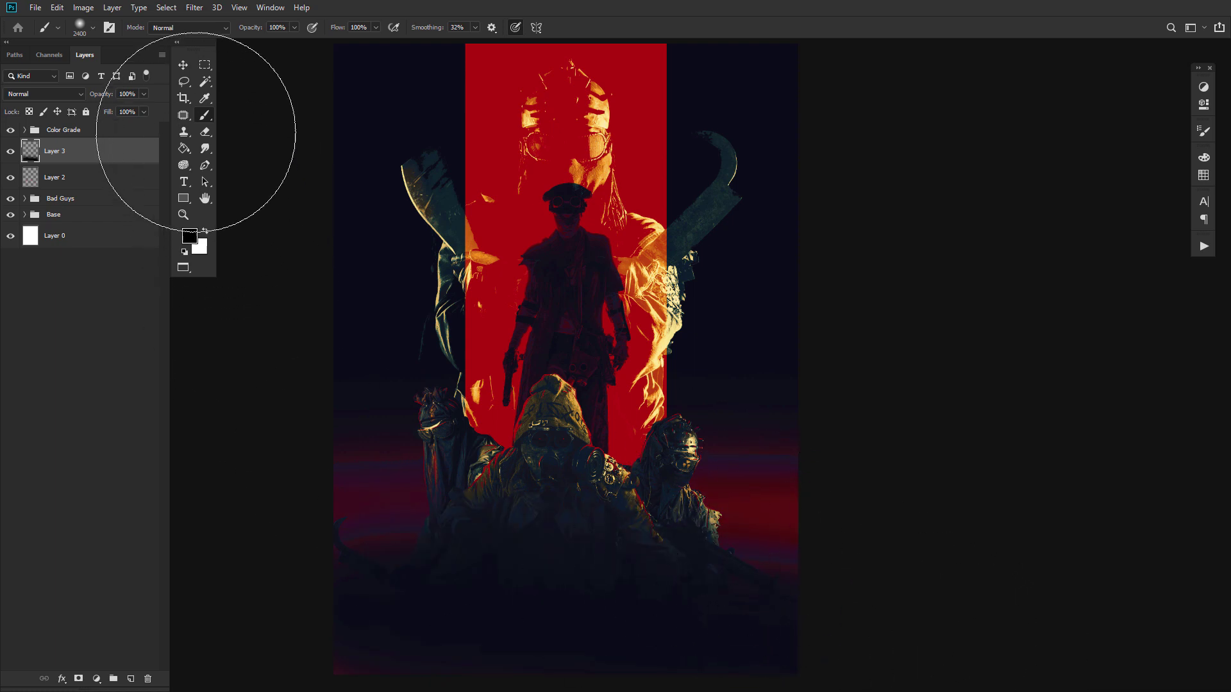
Erase the shadow at the lower left and right to reveal the red glow and rifle
left_click(205, 132)
mouse_move(368, 433)
left_mouse_down()
mouse_move(356, 459)
mouse_move(365, 498)
mouse_move(372, 453)
left_mouse_up()
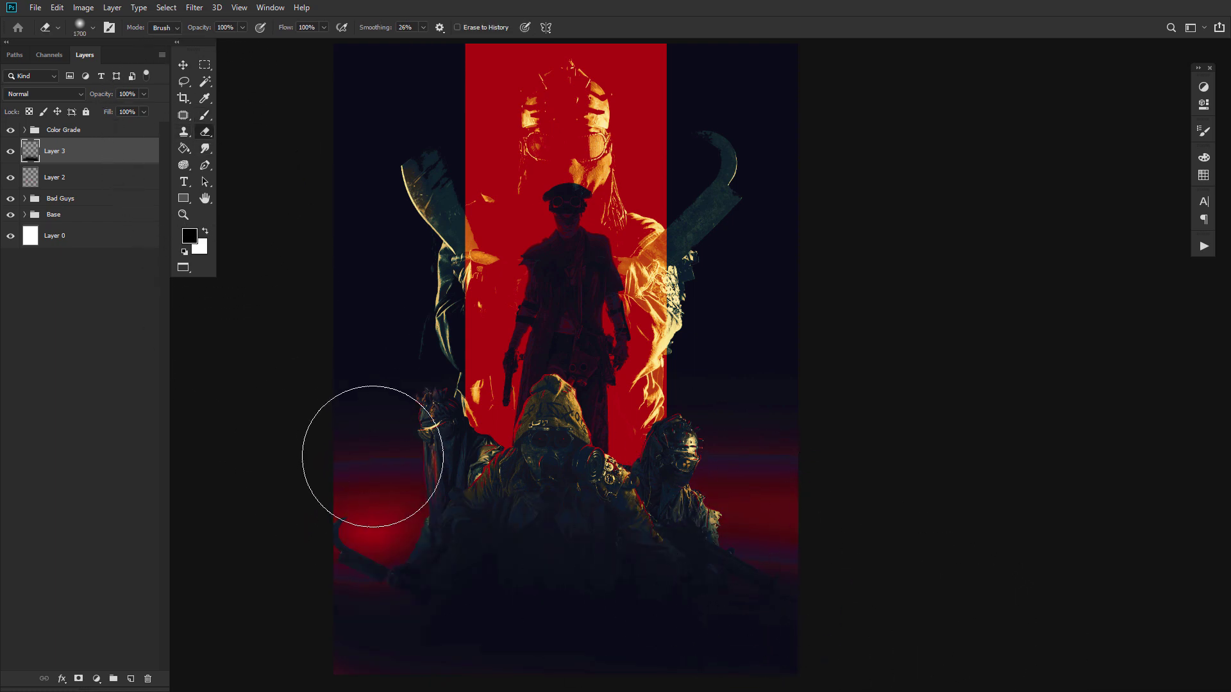
mouse_move(779, 474)
left_mouse_down()
mouse_move(783, 448)
mouse_move(796, 472)
left_mouse_up()
key("bracketright")
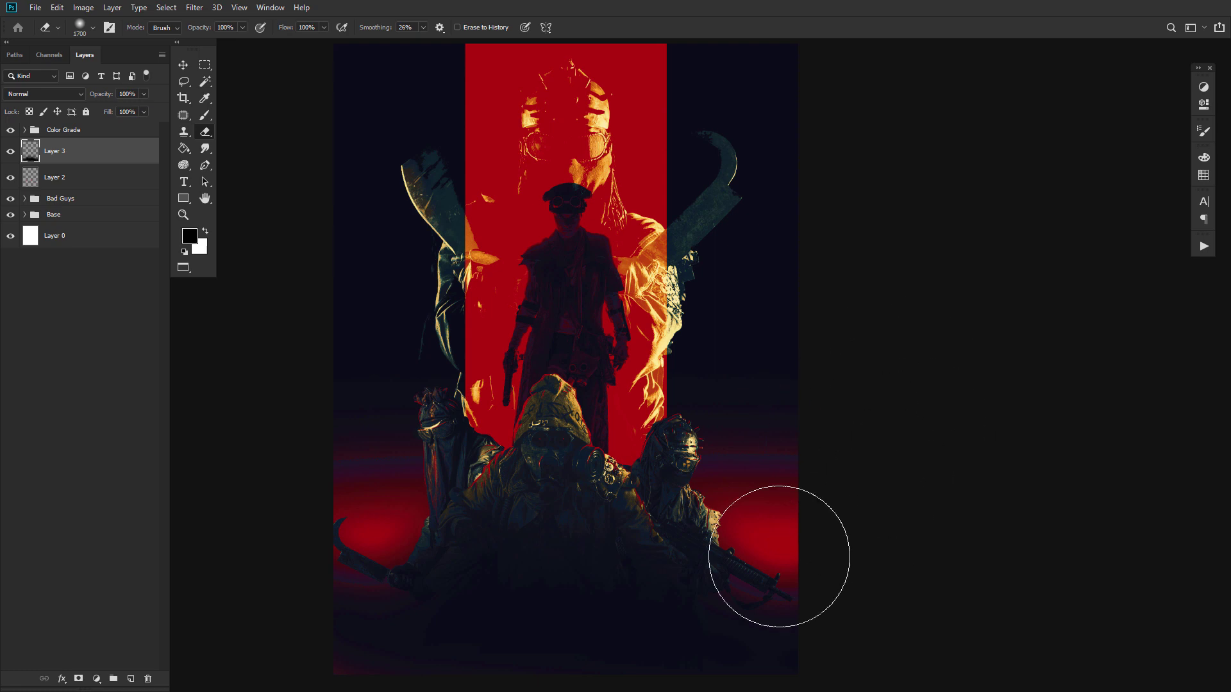
left_click(205, 115)
scroll(416, 564, "down", 3)
scroll(416, 577, "down", 1)
key("bracketleft")
key("bracketleft")
key("bracketleft")
key("bracketleft")
key("bracketleft")
key("bracketleft")
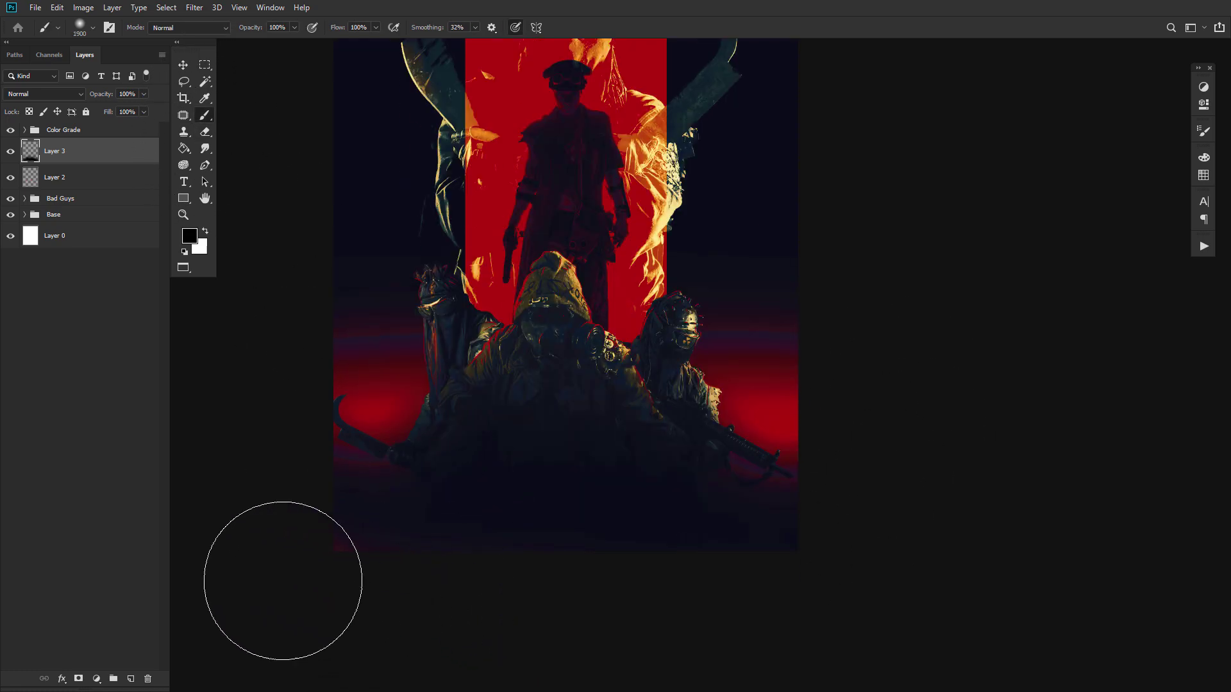
scroll(801, 622, "up", 2)
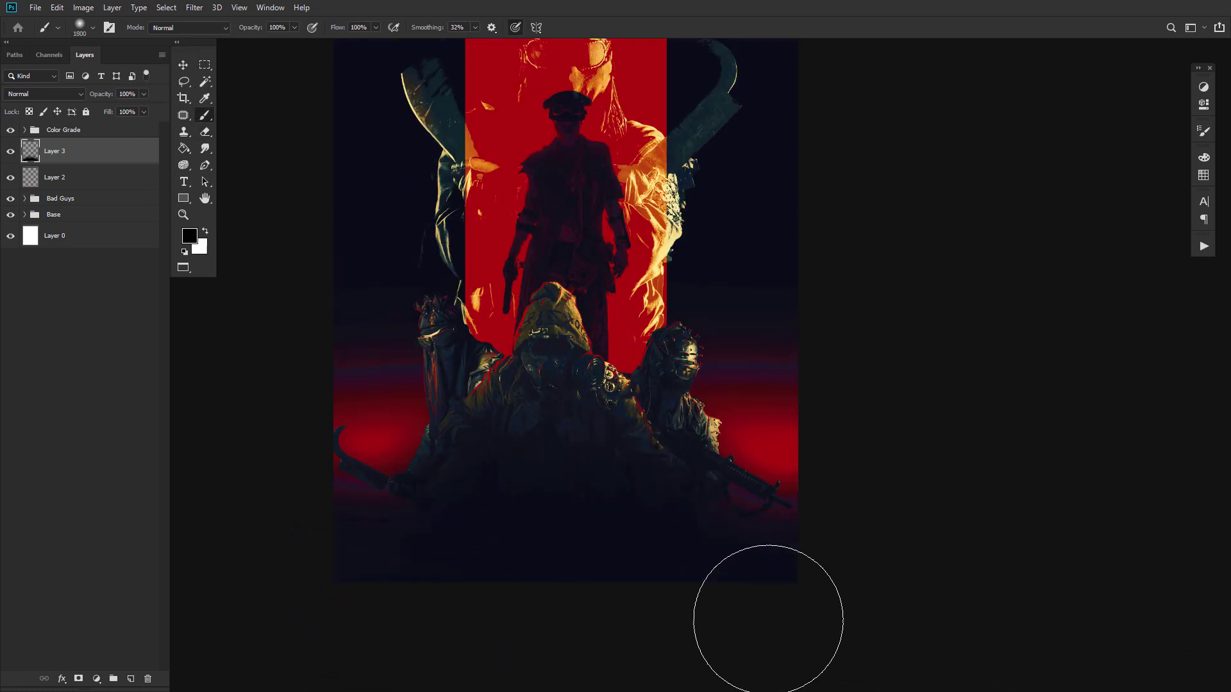
Stretch the Base group's red-glow Layer 1 to about 110% and move it lower
left_click(24, 215)
left_click(64, 288)
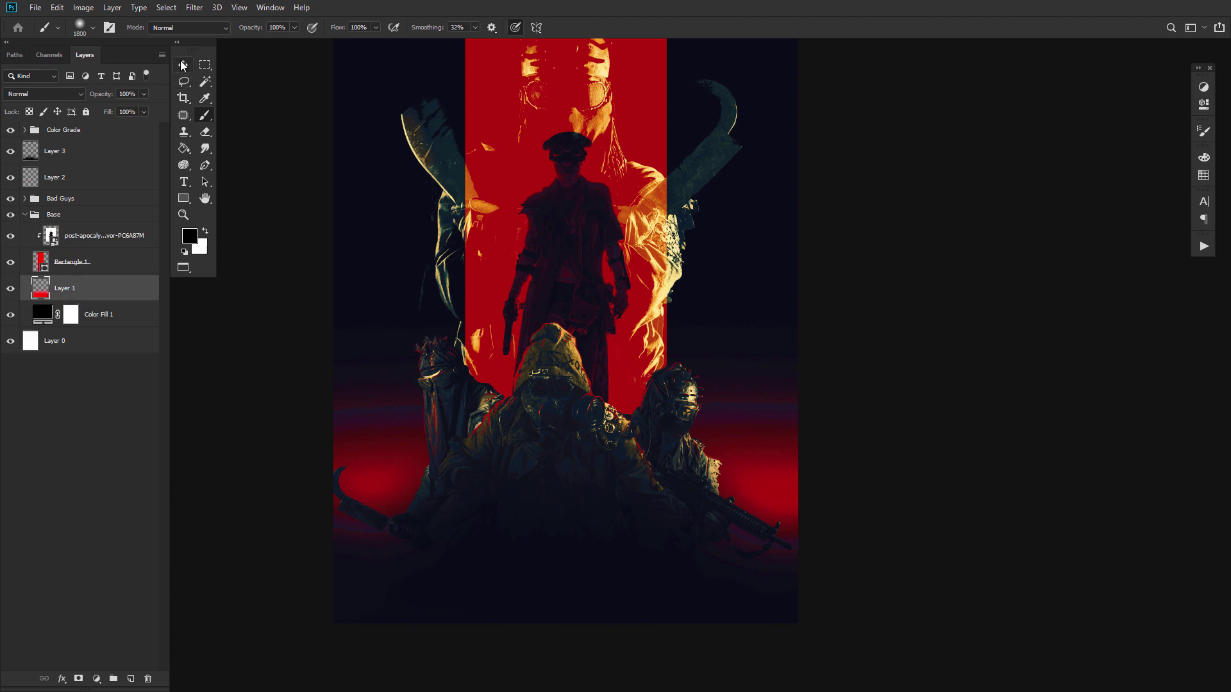
key("ctrl+t")
left_click_drag(565, 624, 571, 669)
left_click_drag(558, 441, 558, 481)
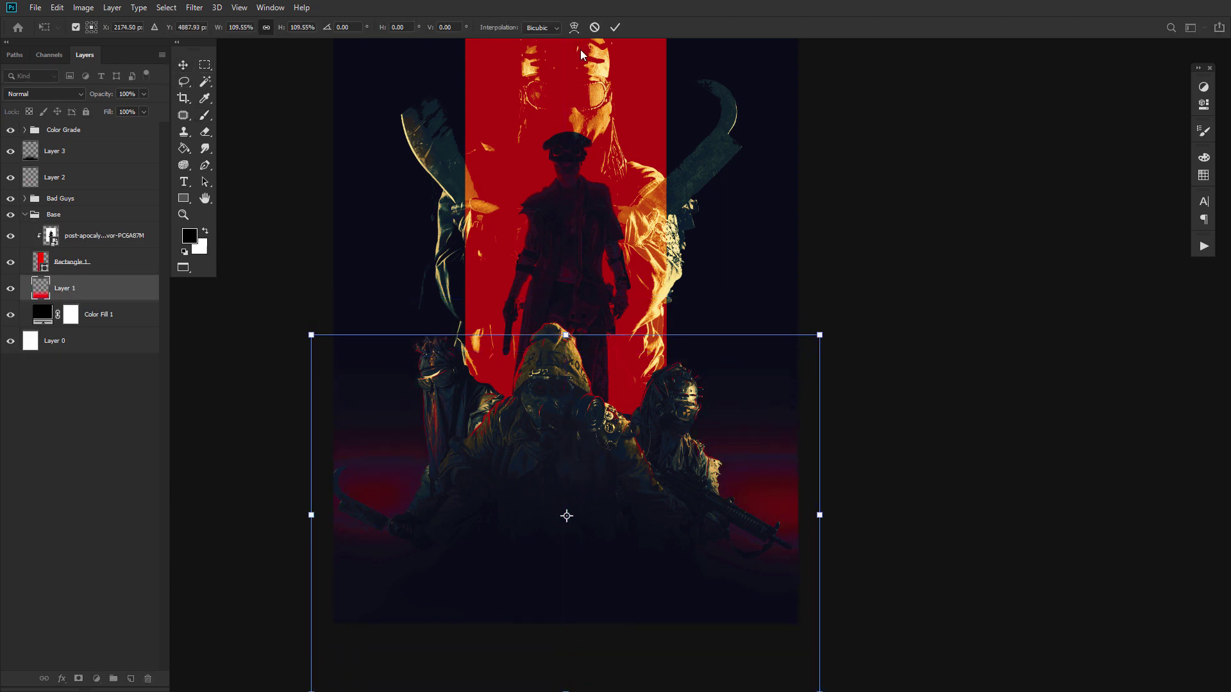
key("Return")
Select Layer 3 with a slightly smaller brush to deepen the black at the bottom
left_click(96, 151)
key("b")
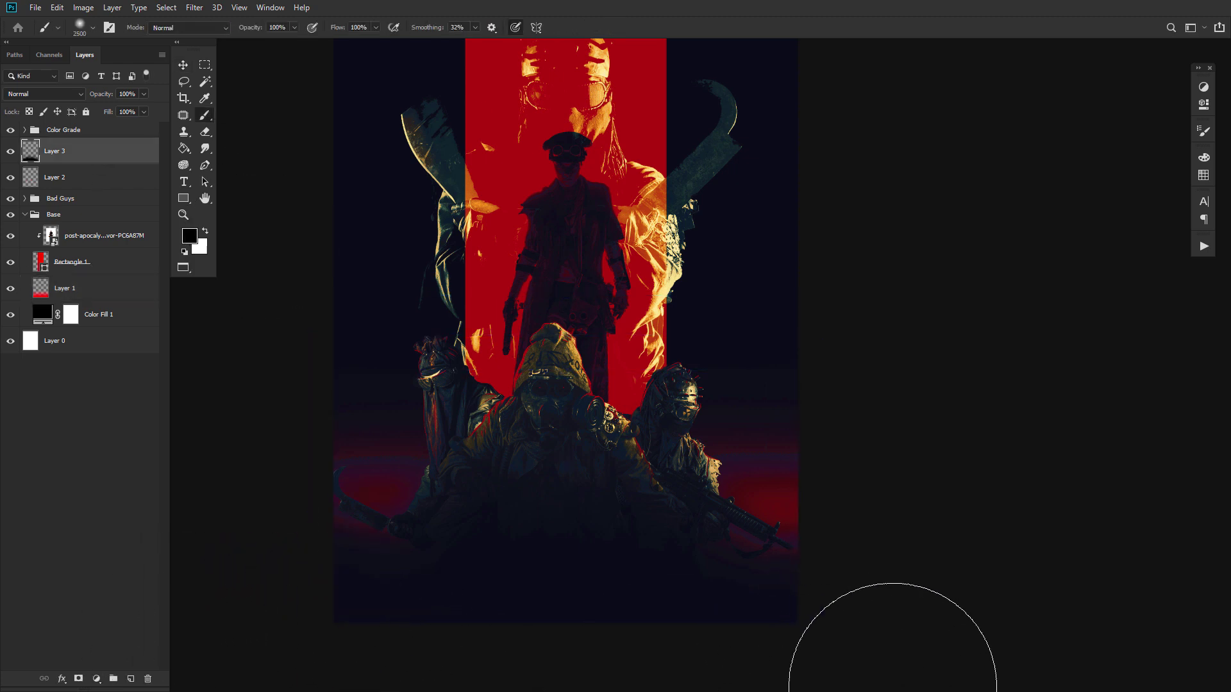
key("bracketleft")
key("bracketleft")
key("bracketleft")
key("bracketleft")
key("bracketleft")
key("bracketleft")
key("bracketleft")
key("bracketleft")
key("bracketleft")
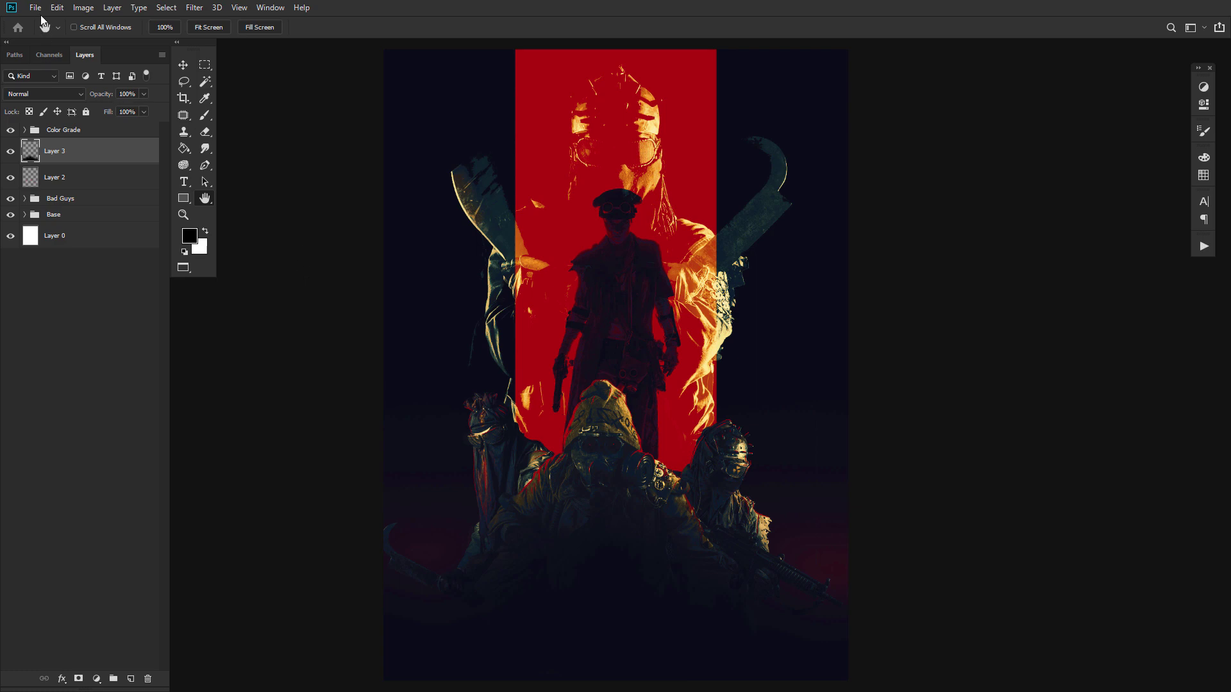
Save a JPEG copy of the poster named 'Movie Poster' at maximum quality 12
left_click(37, 8)
left_click(86, 152)
left_click(224, 297)
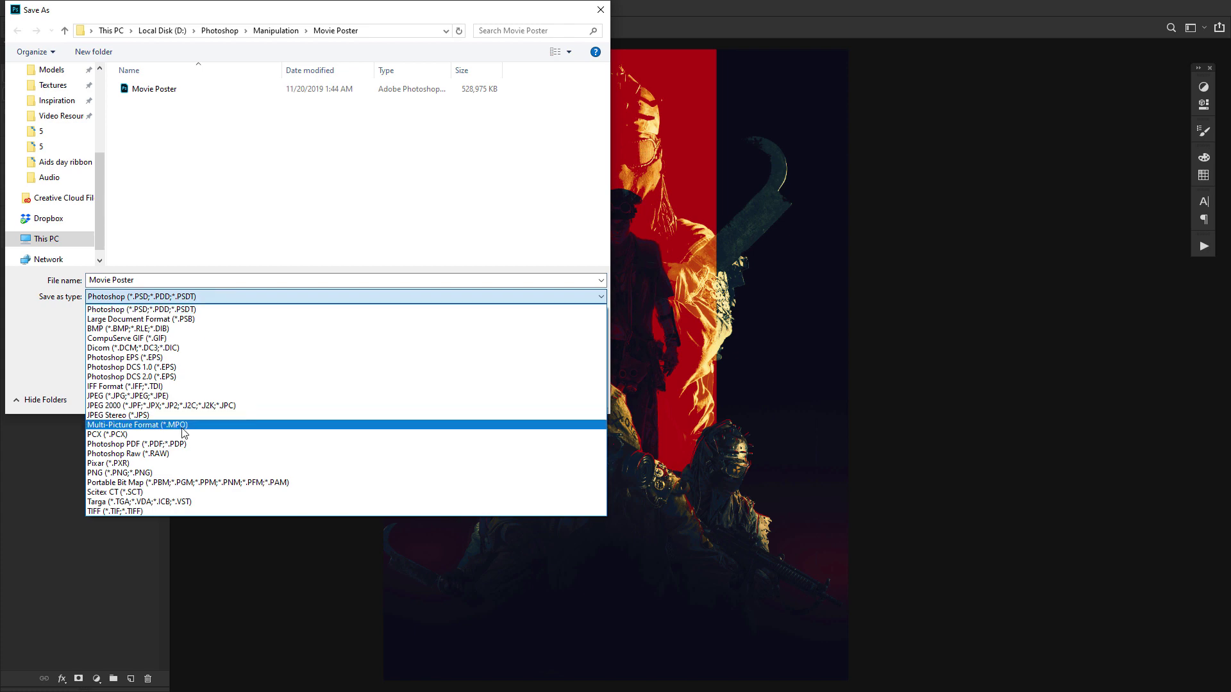
left_click(182, 396)
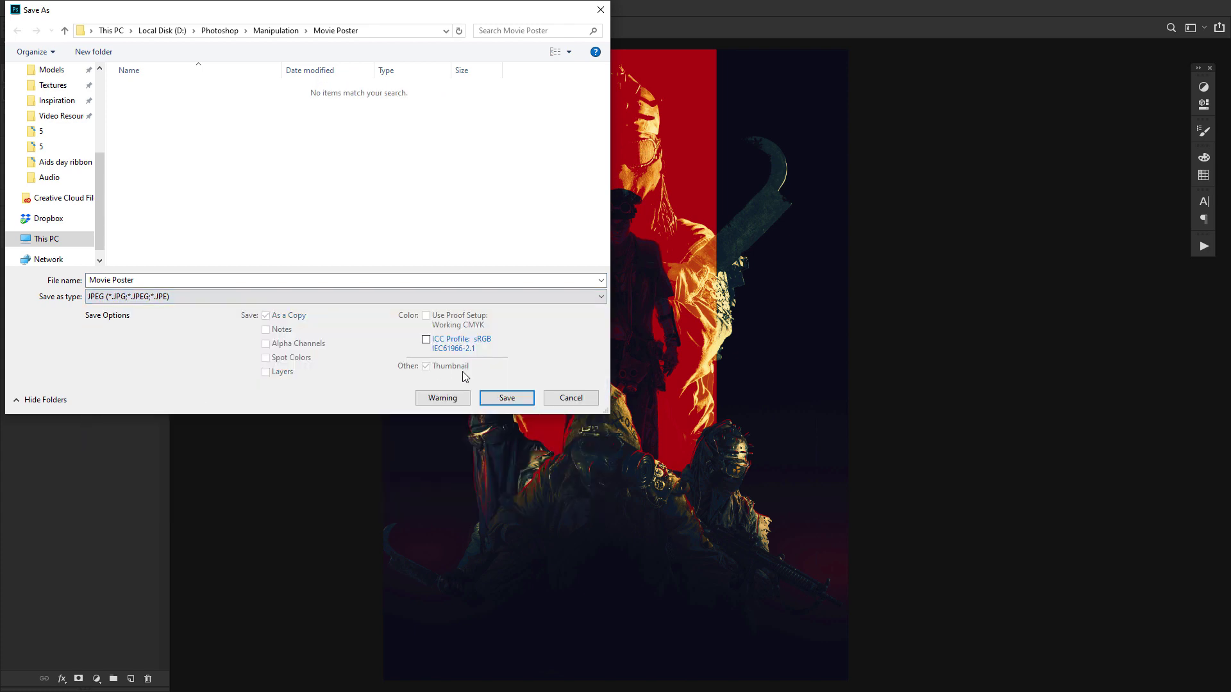
left_click(506, 398)
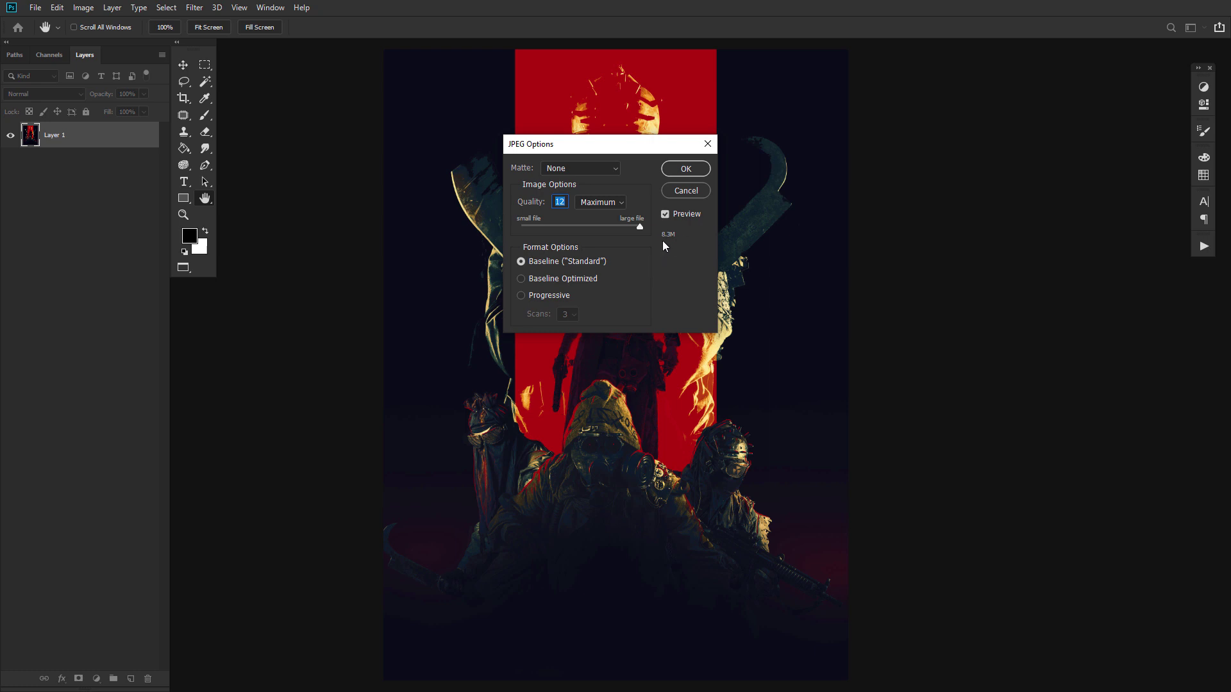
left_click(685, 169)
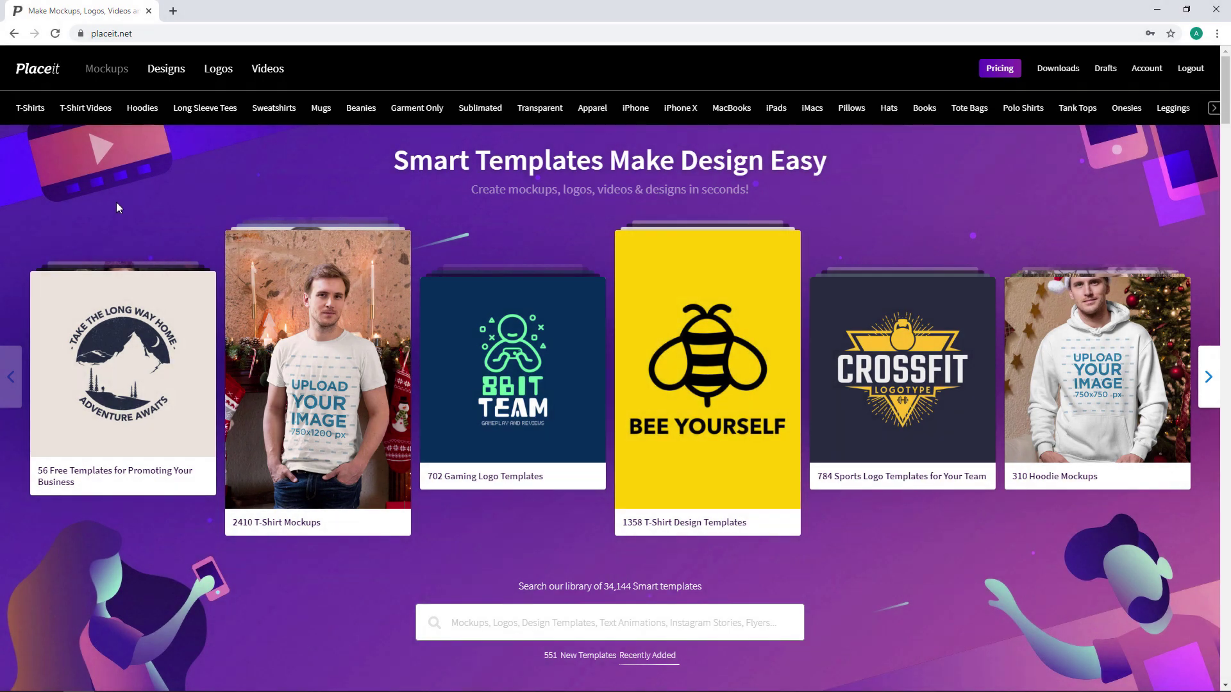
Search Placeit's design templates for 'movie poster'
left_click(166, 71)
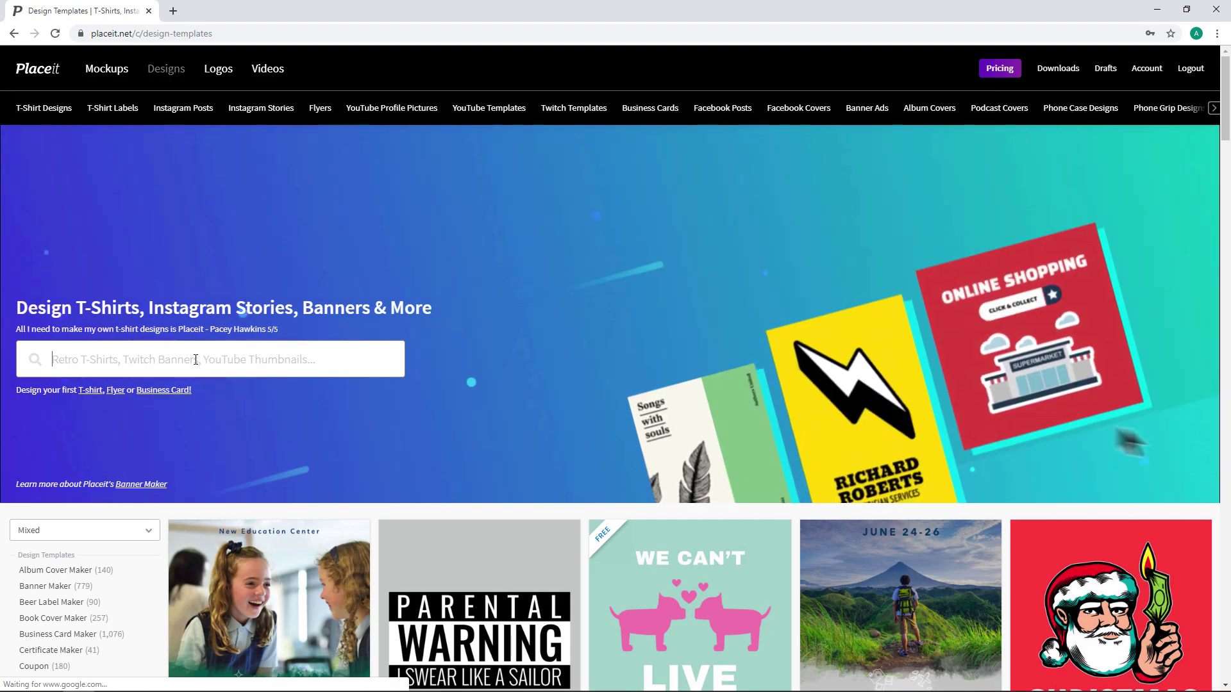
left_click(196, 360)
type("movie po")
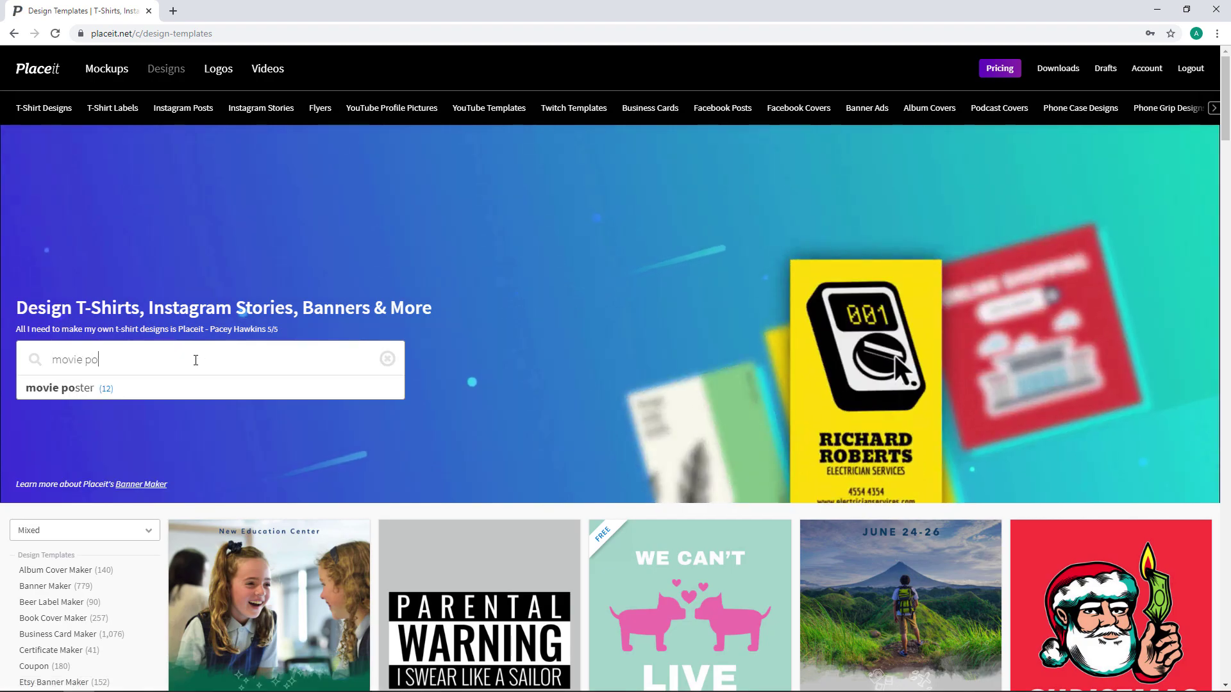
type("ster")
key("Return")
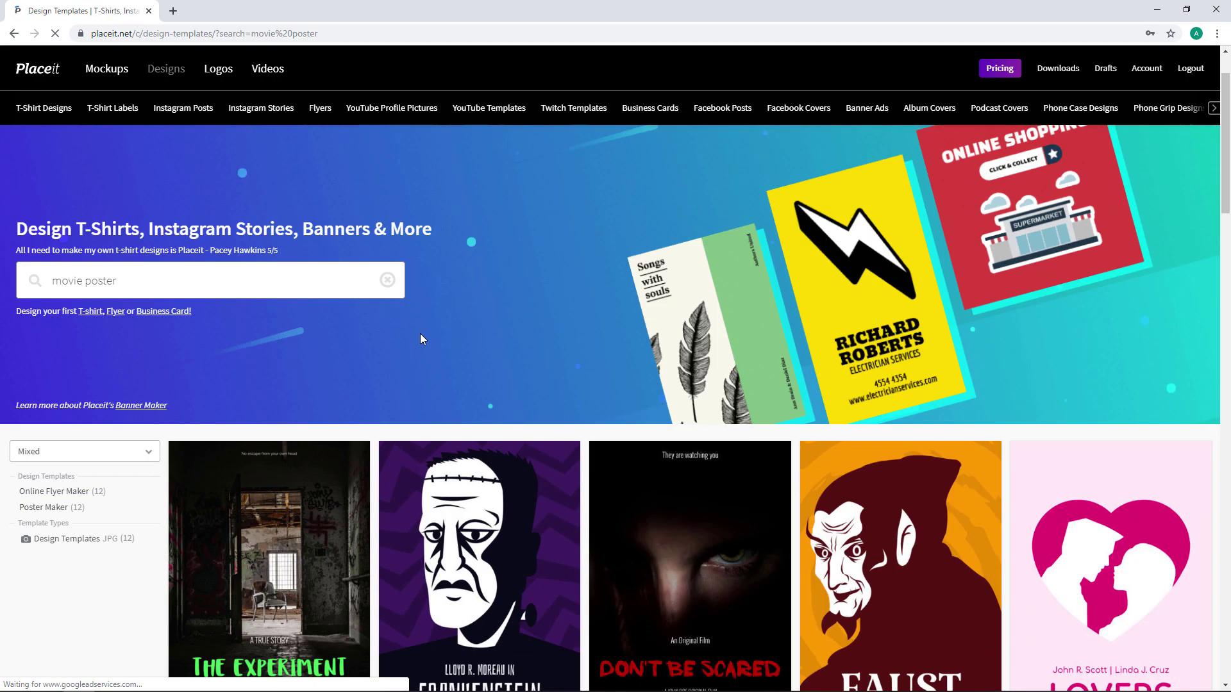
Open the Ritual indie horror movie poster template in the editor
scroll(421, 334, "down", 5)
scroll(423, 339, "down", 2)
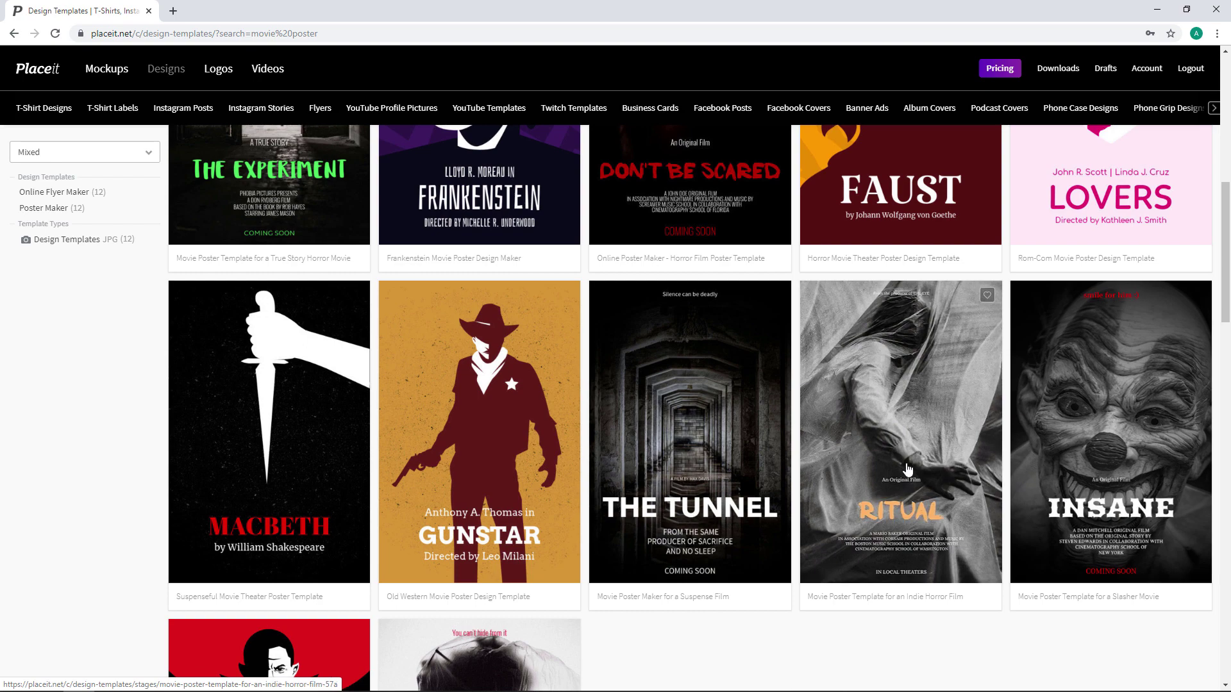
left_click(907, 467)
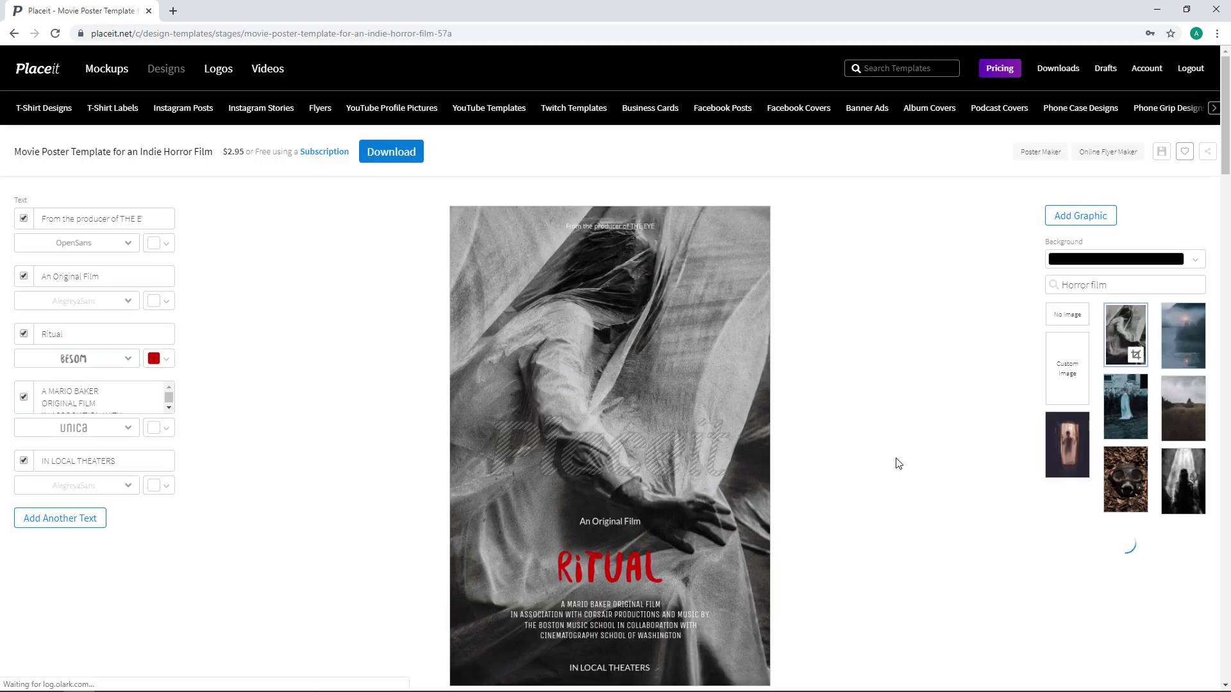
scroll(899, 463, "down", 2)
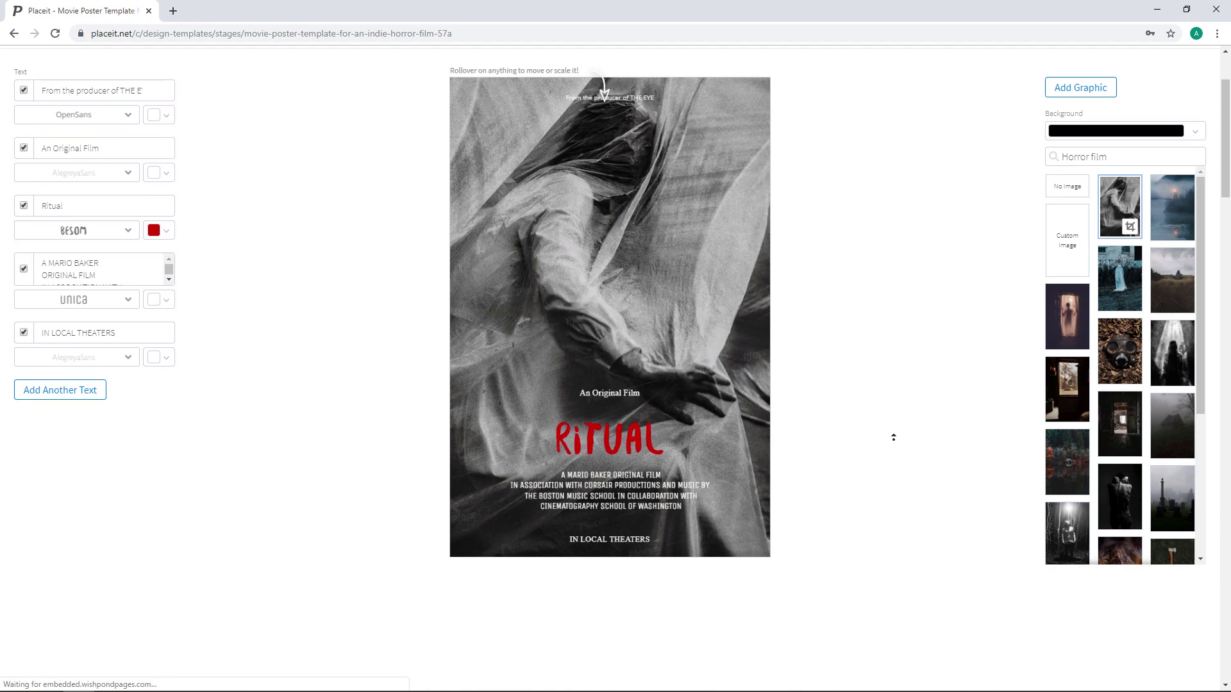
scroll(889, 431, "up", 1)
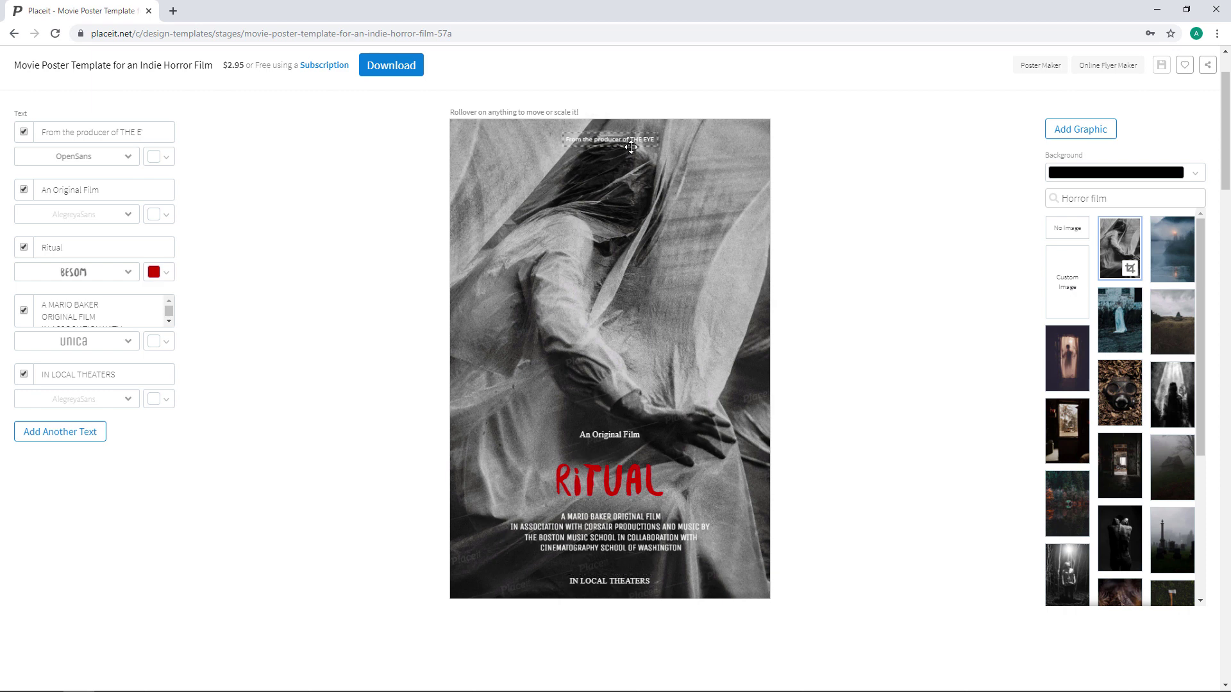
Upload the Movie-Poster JPEG as the template's custom background image
left_click(1066, 294)
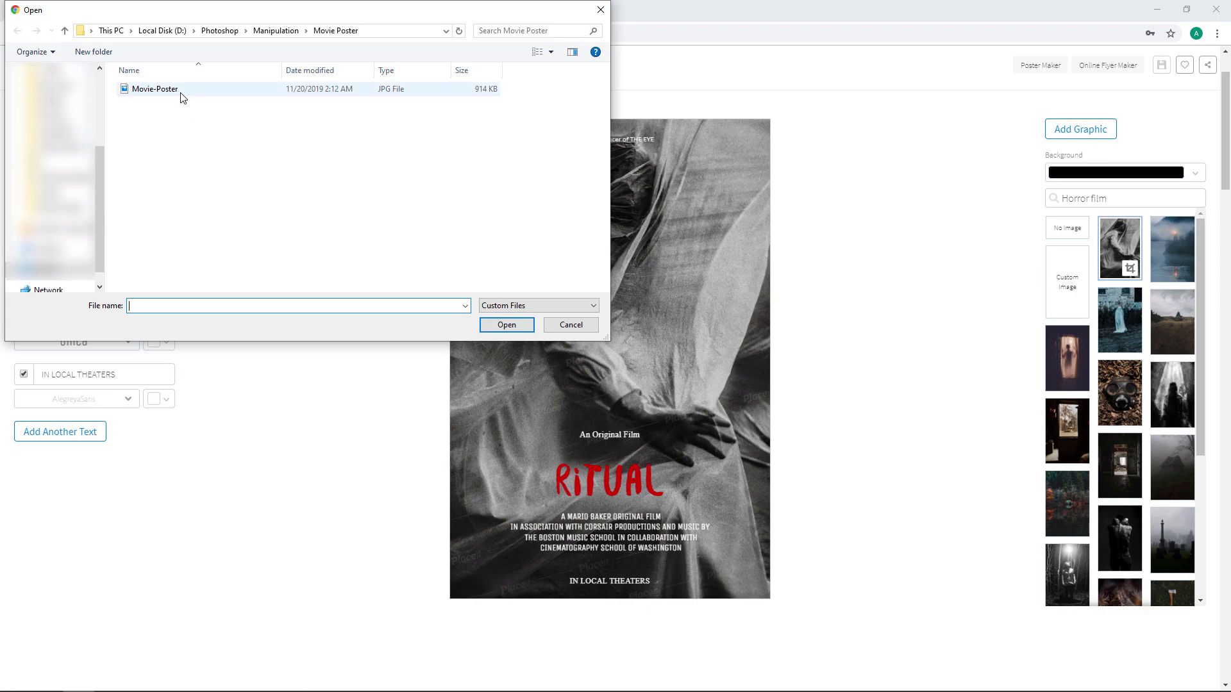
double_click(155, 89)
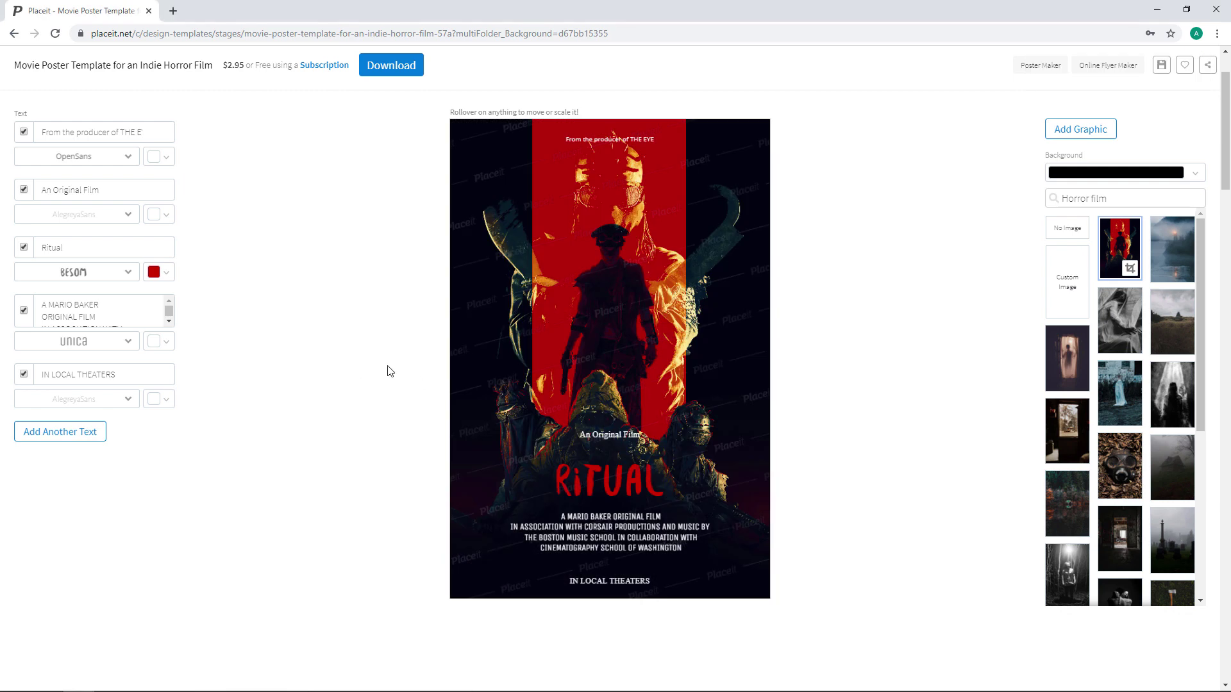
Change the title to 'RED' in yellow Ultra font and nudge the credits block lower
left_click(43, 253)
type("RED")
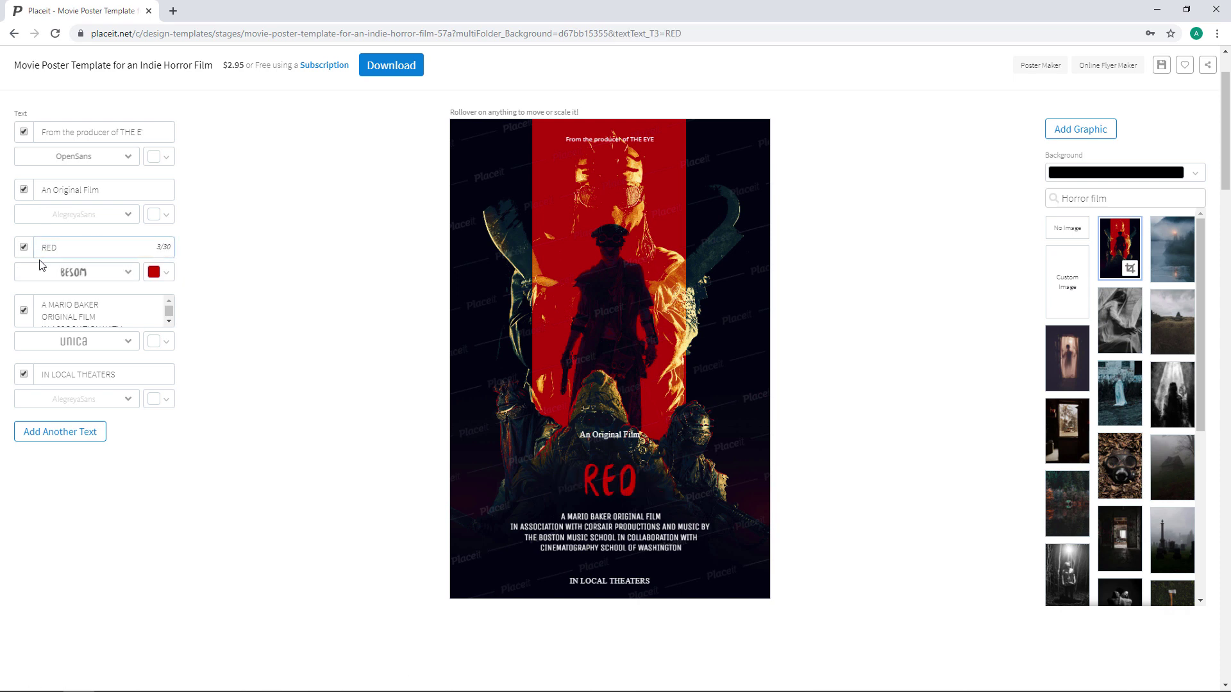
left_click(155, 274)
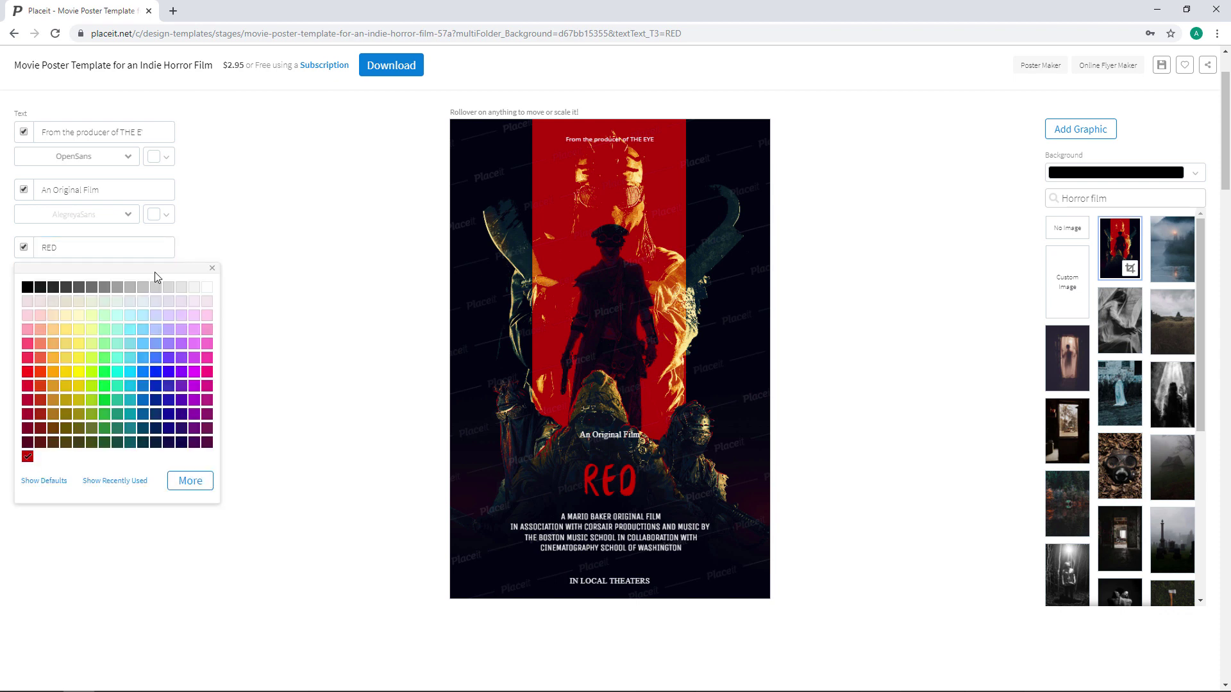
left_click(212, 268)
left_click(155, 273)
left_click(79, 345)
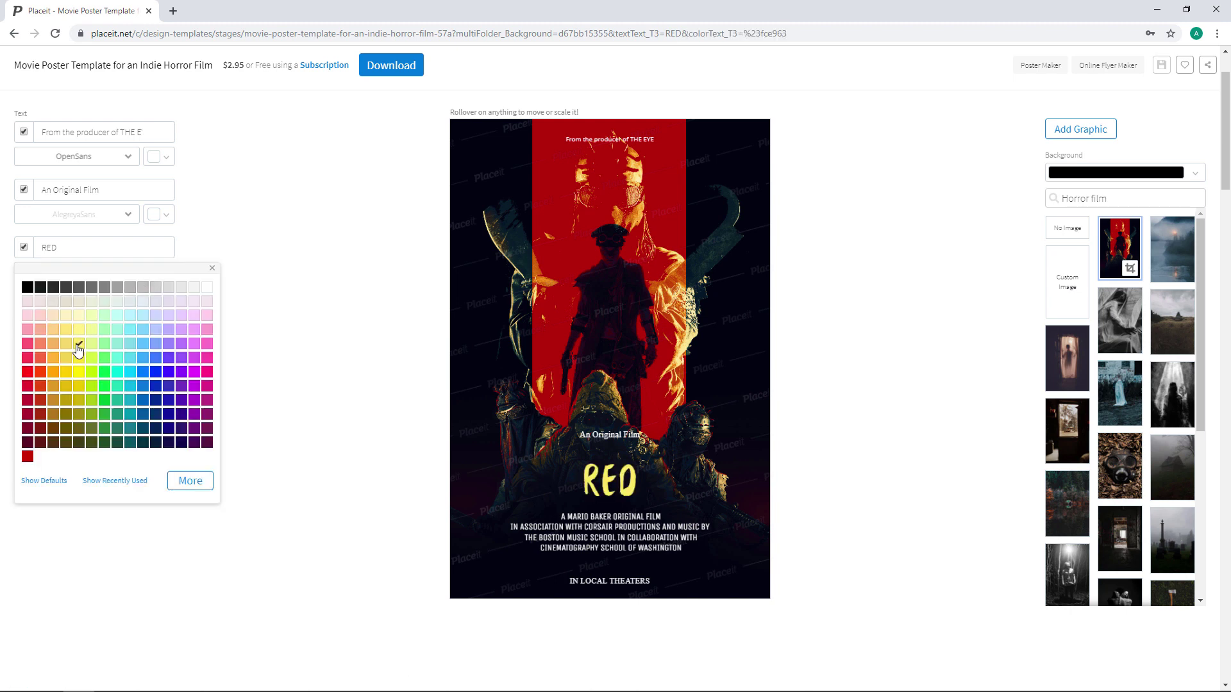
left_click(212, 269)
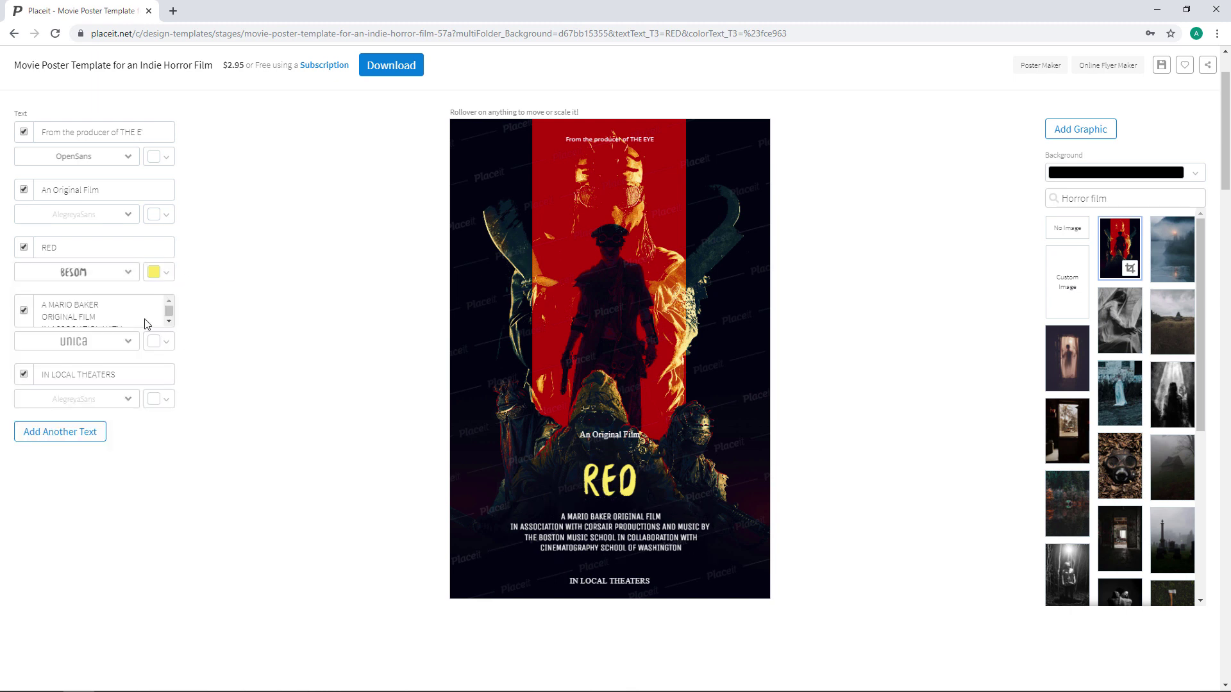
left_click(75, 274)
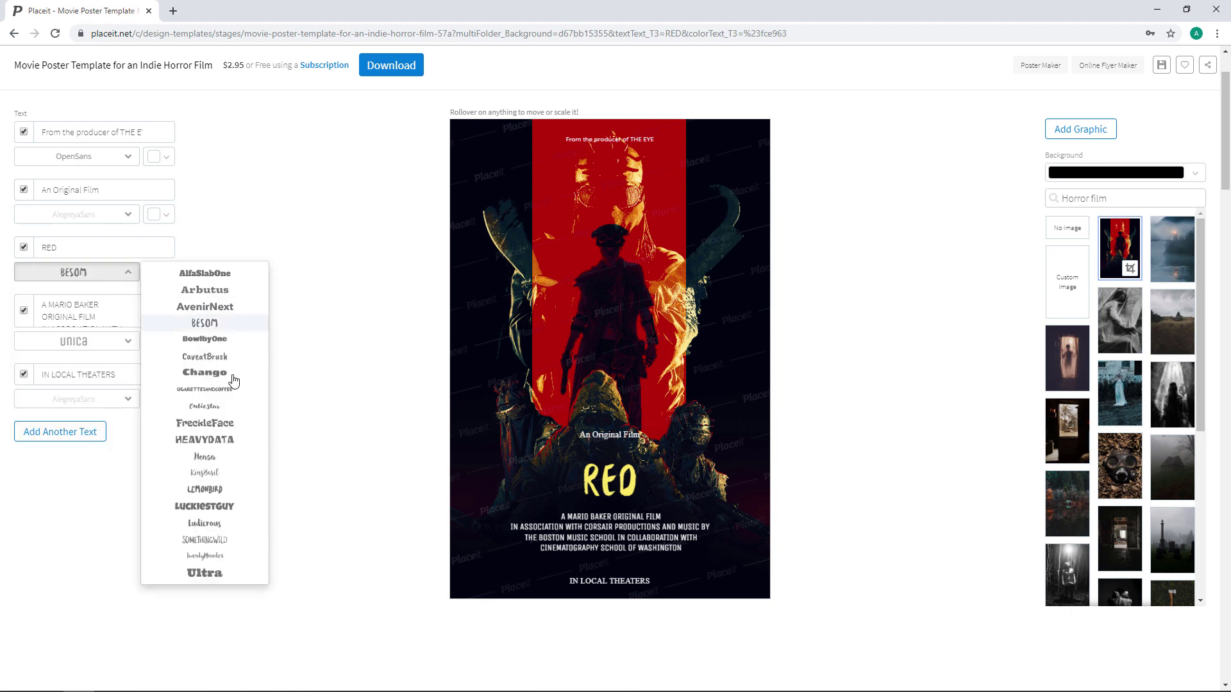
left_click(205, 576)
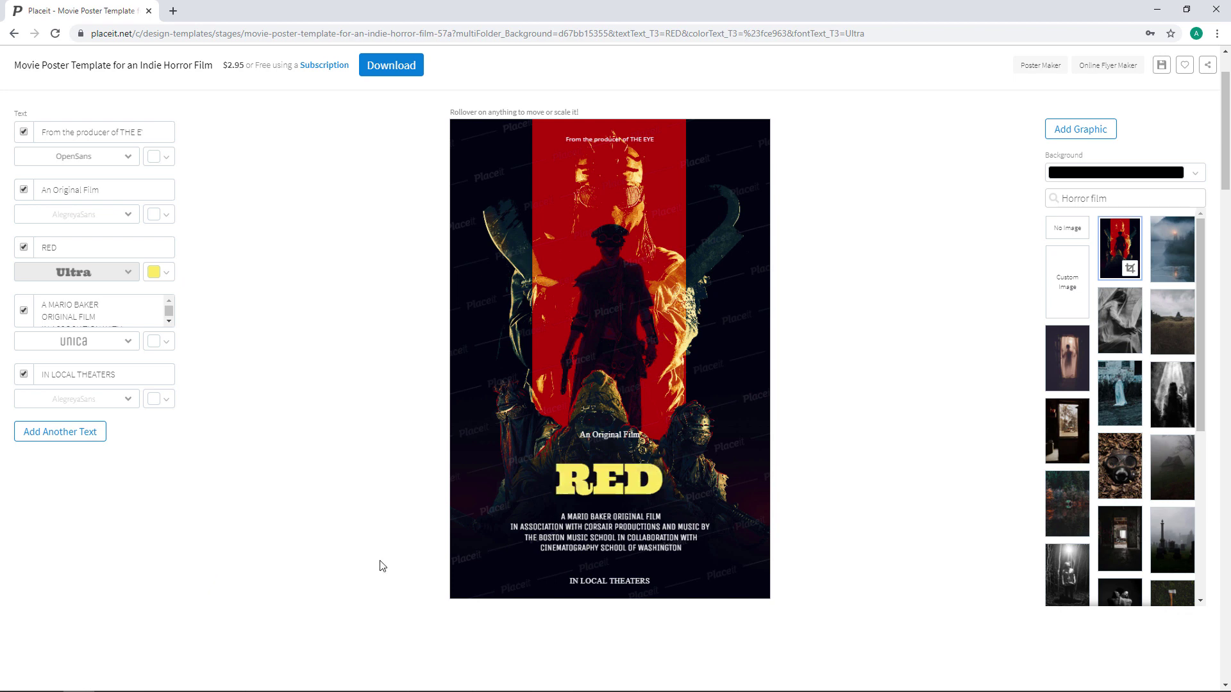
left_click_drag(617, 530, 646, 549)
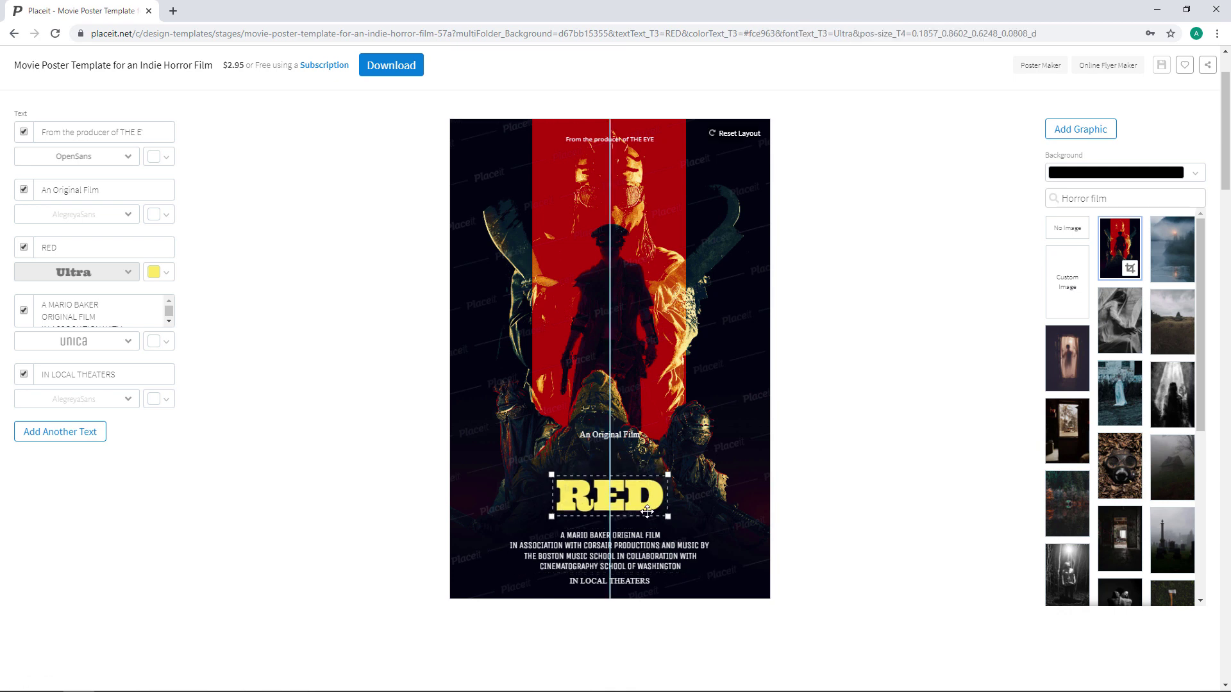
Move the RED title and 'An Original Film' line lower, then reposition the 'From the producer' line
left_click_drag(644, 493, 646, 512)
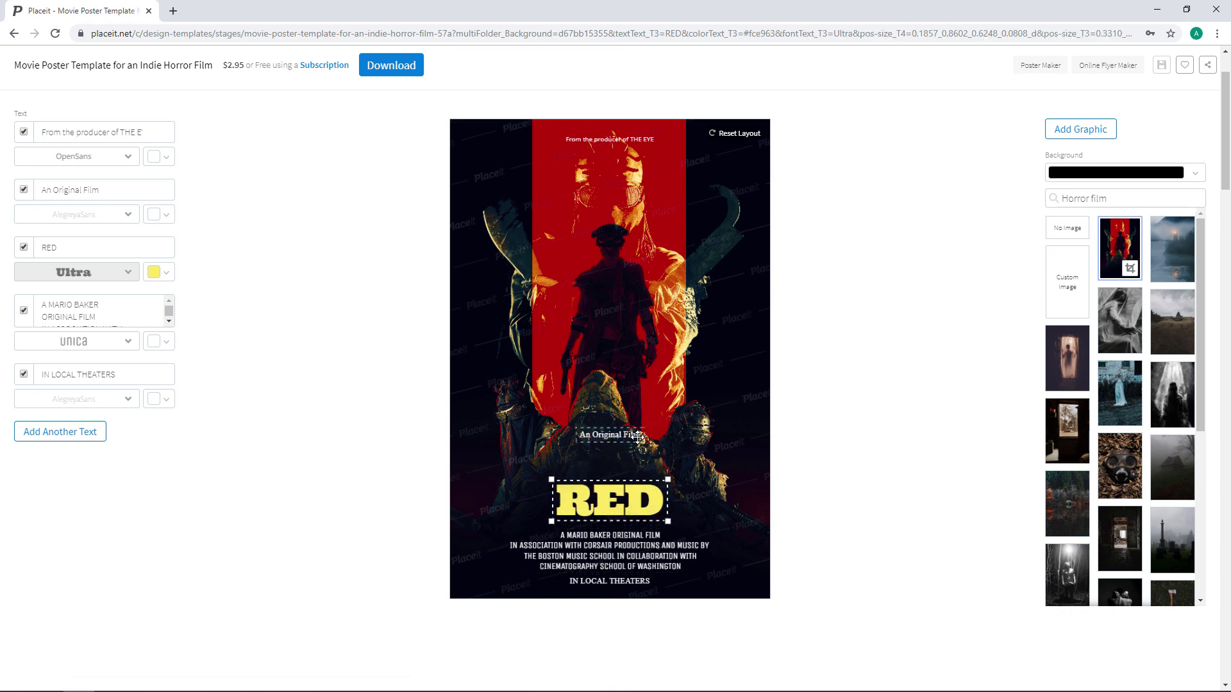
left_click_drag(637, 445, 647, 518)
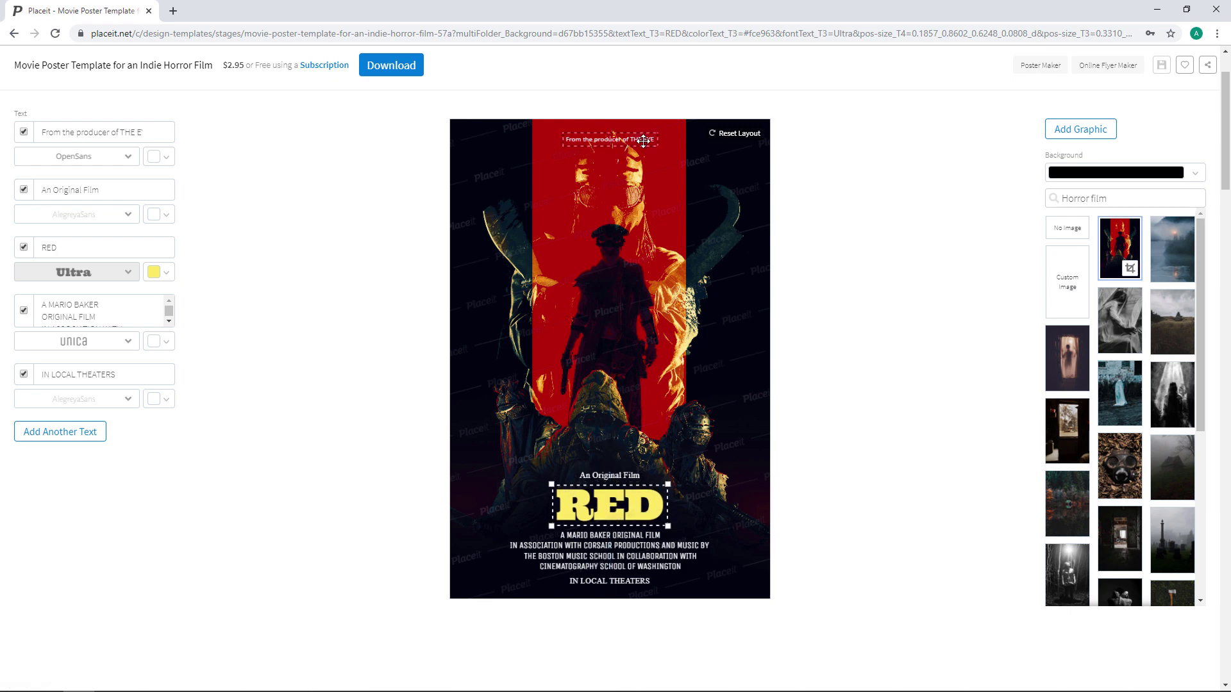
left_click(643, 141)
left_click_drag(640, 137, 652, 207)
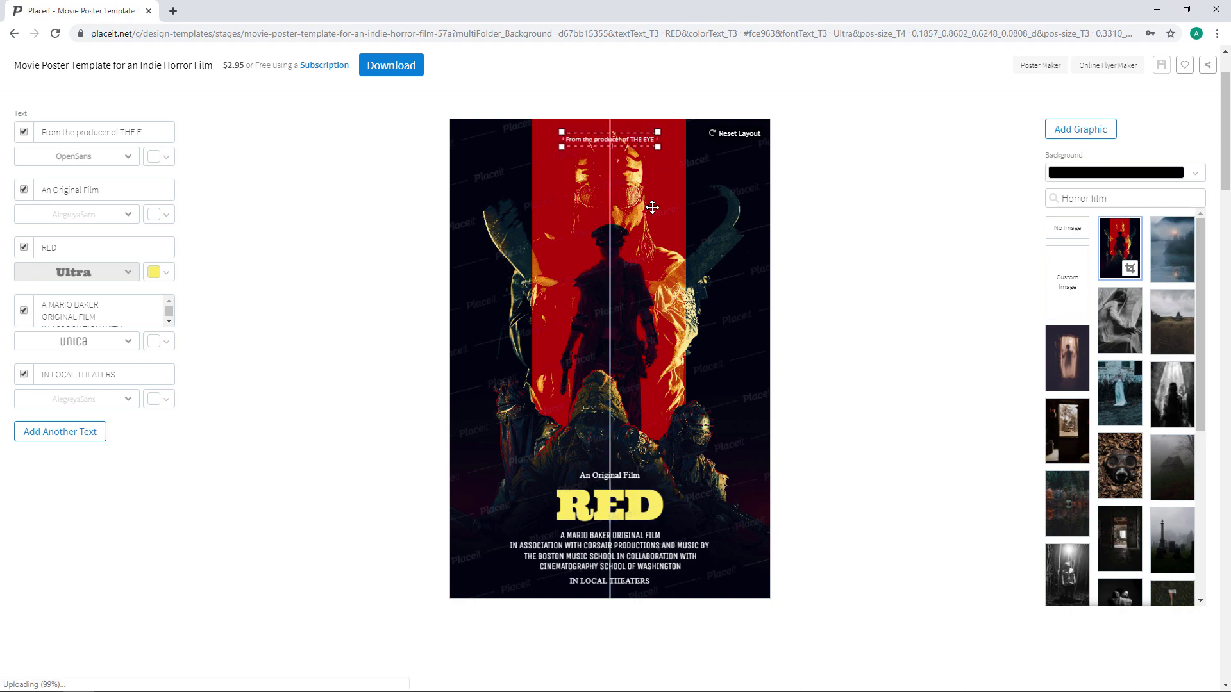